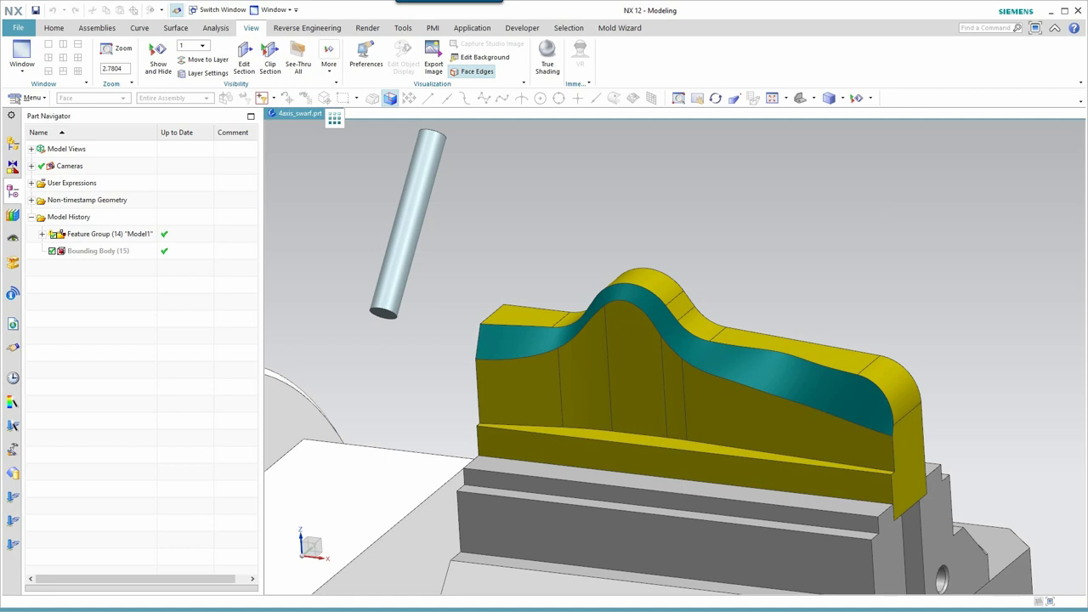
# - Show the poles of the teal contour face to inspect its surface structure, and hide them again
pyautogui.moveTo(1008, 154); pyautogui.dragTo(194, 136)
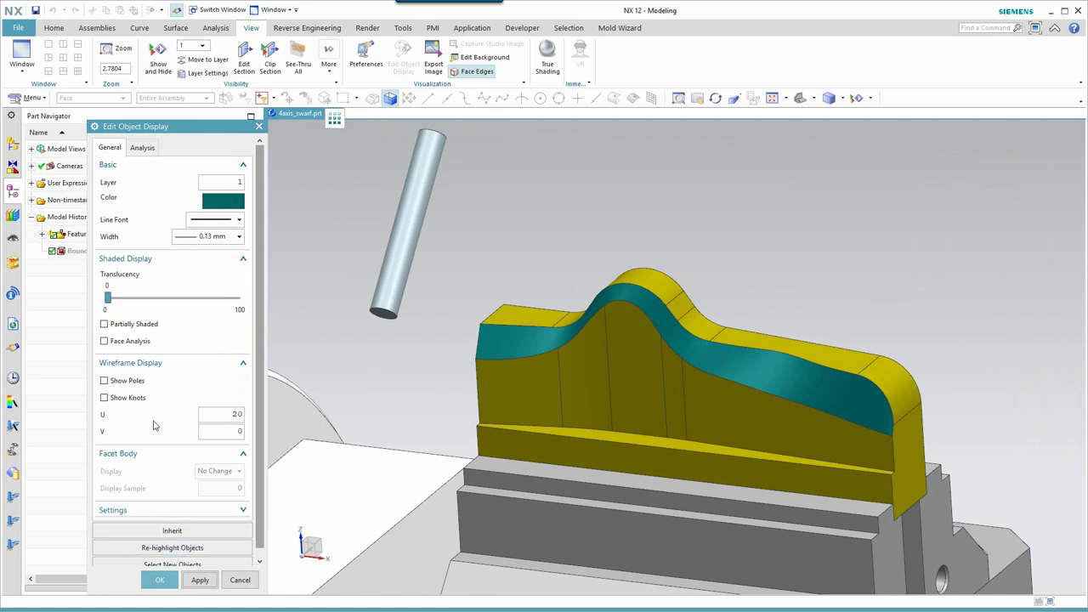
pyautogui.click(104, 380)
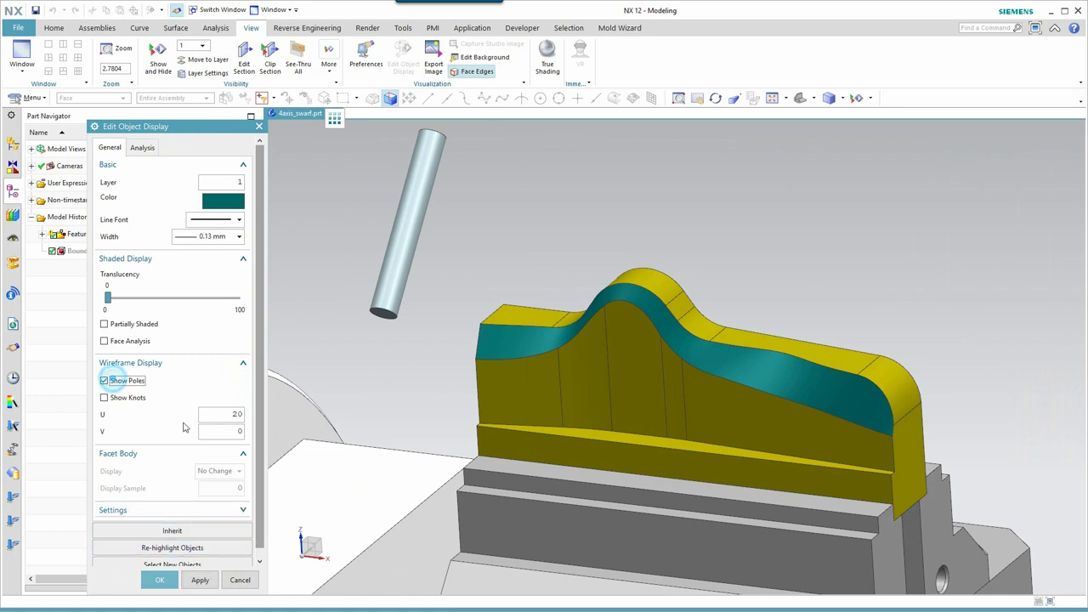
pyautogui.click(199, 580)
pyautogui.moveTo(765, 340); pyautogui.dragTo(891, 298, button='middle')
pyautogui.scroll(1, 835, 362)
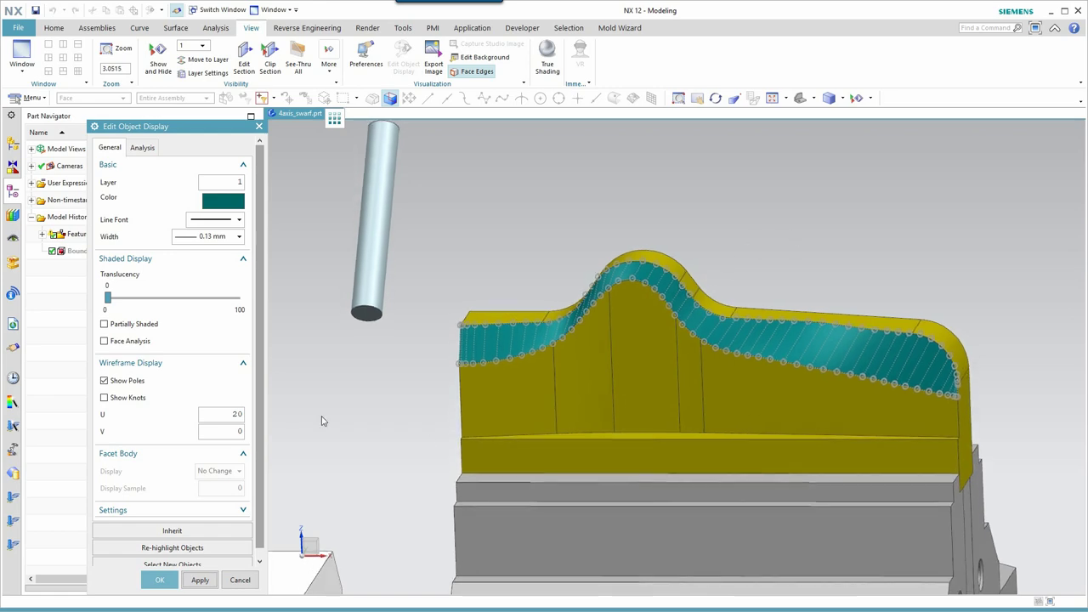
pyautogui.click(105, 380)
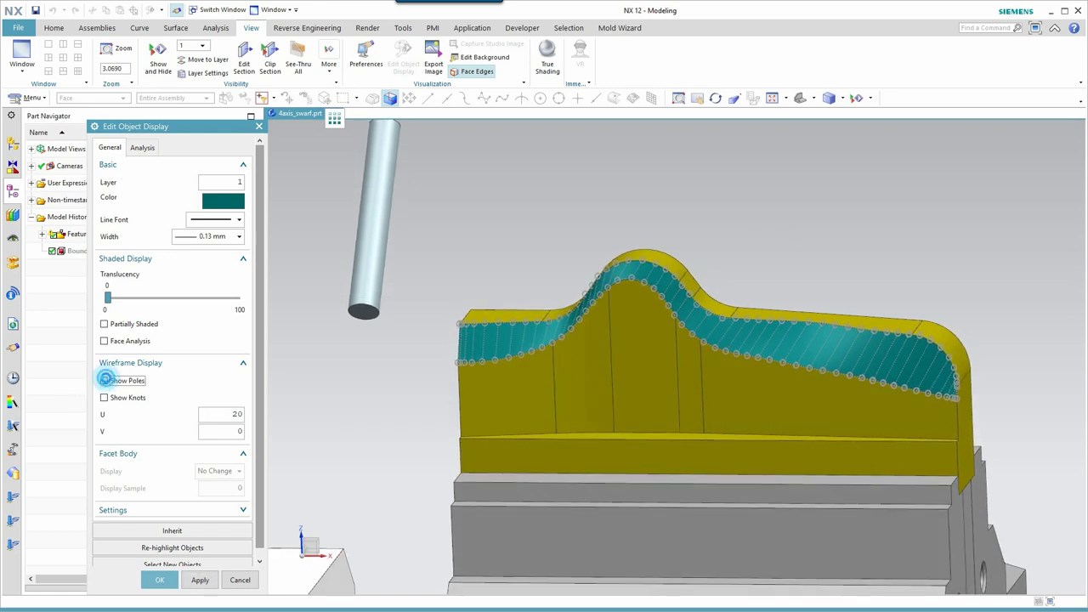
pyautogui.click(164, 579)
pyautogui.scroll(-4, 501, 408)
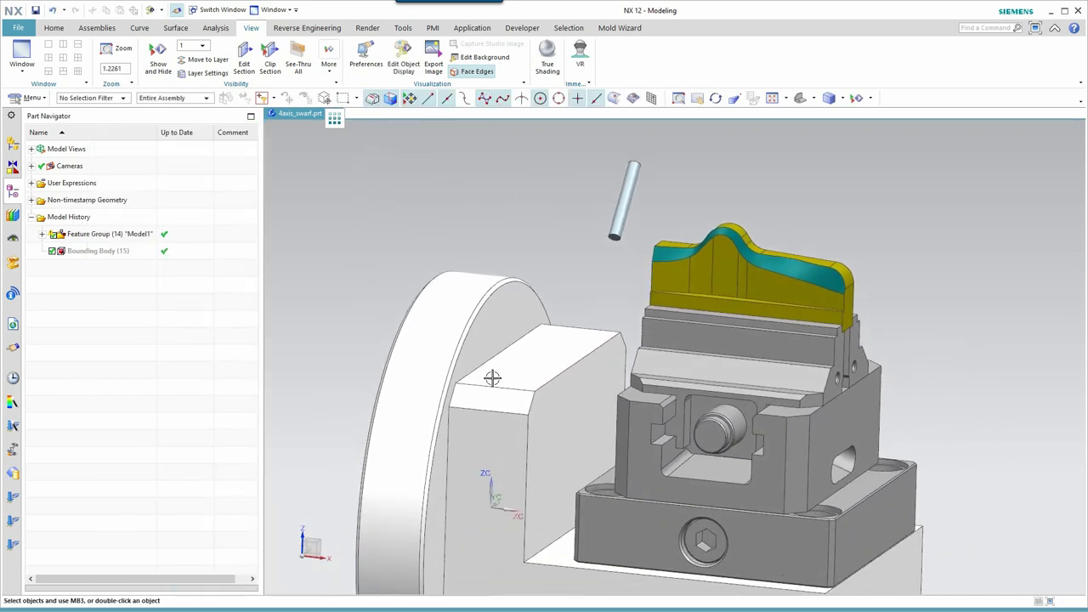
pyautogui.scroll(4, 946, 190)
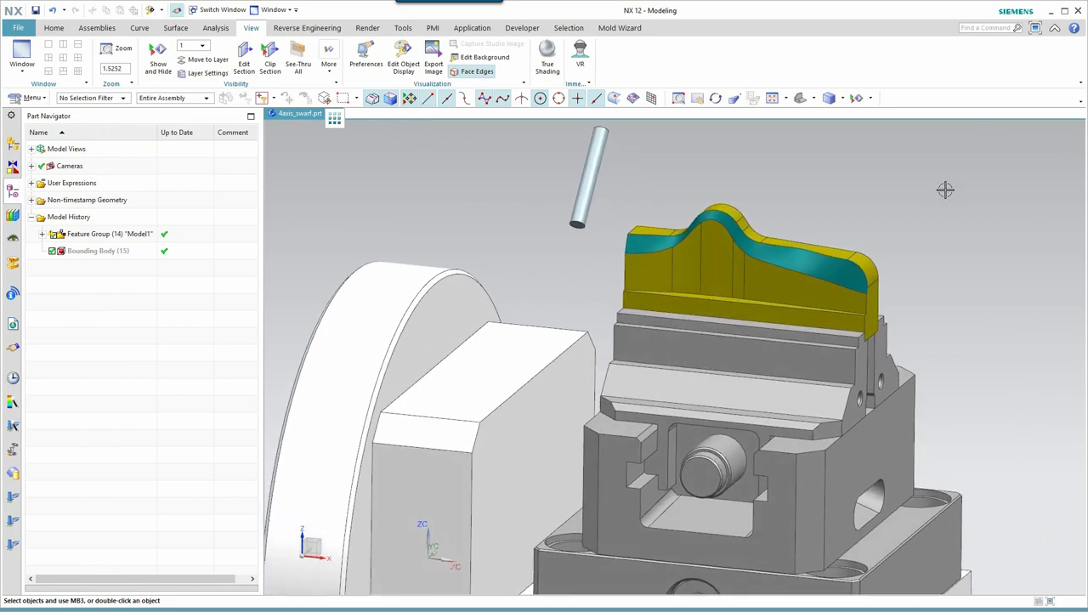
pyautogui.scroll(1, 945, 189)
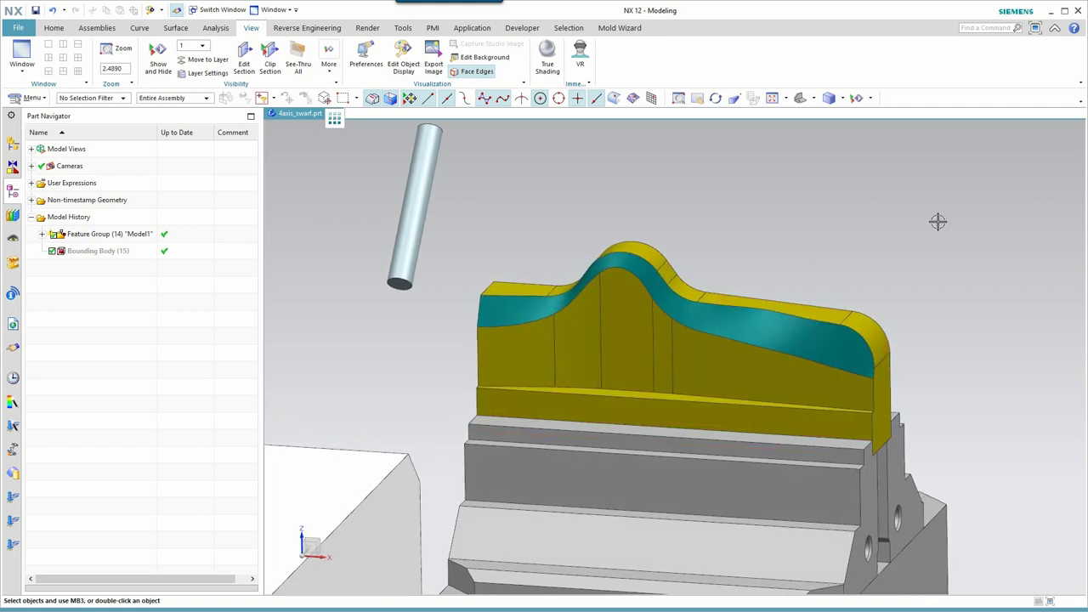
pyautogui.moveTo(938, 221); pyautogui.dragTo(896, 318, button='middle')
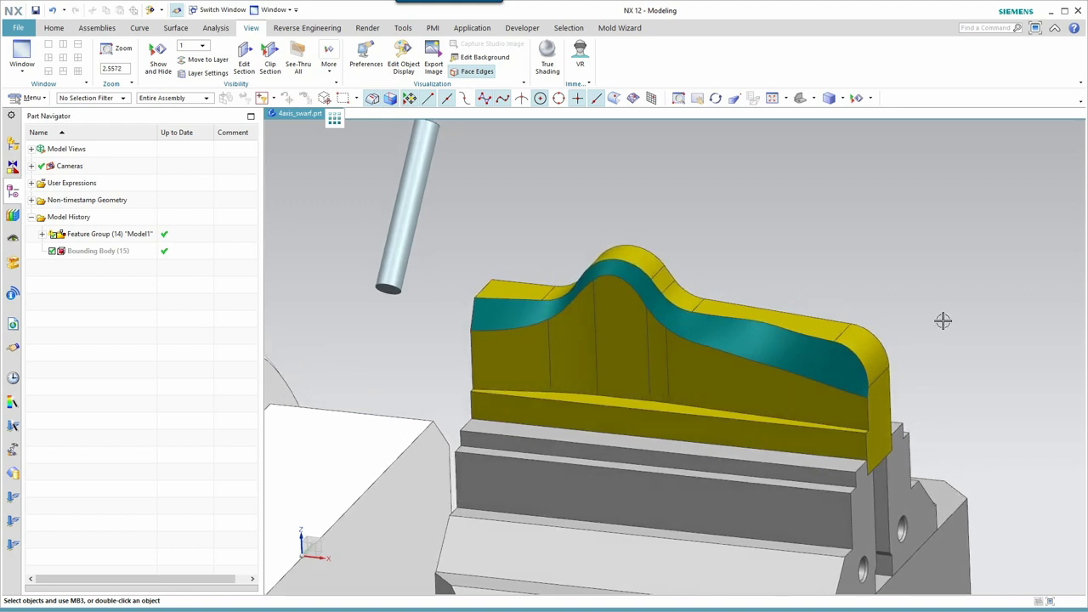
pyautogui.moveTo(932, 297); pyautogui.dragTo(737, 226, button='middle')
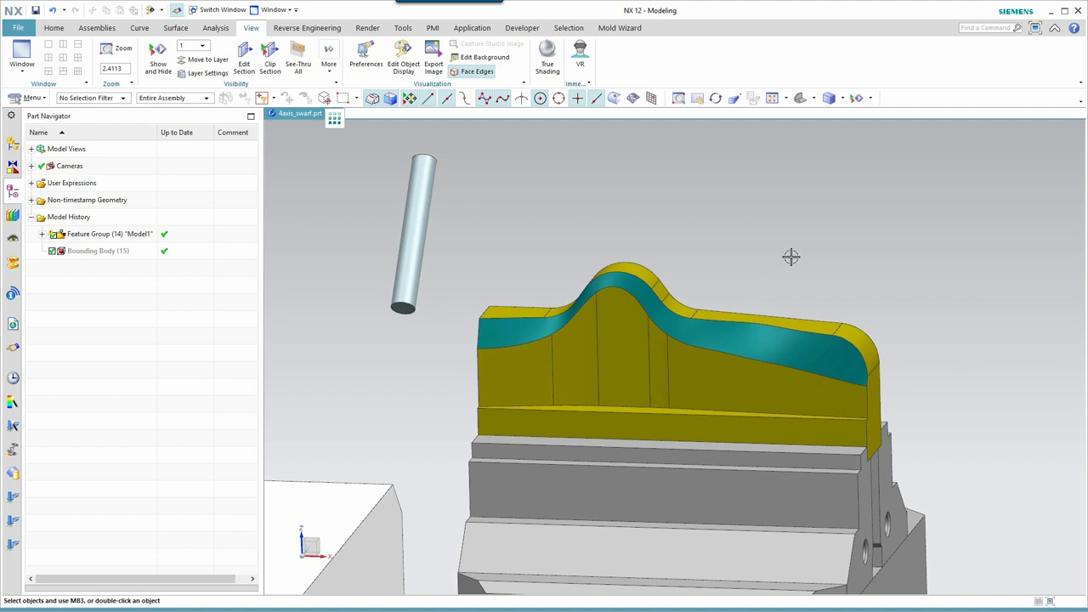
# - Switch to the Manufacturing application and open the VARIABLE_CONTOUR operation for editing
pyautogui.hotkey('ctrl', 'alt', 'm')
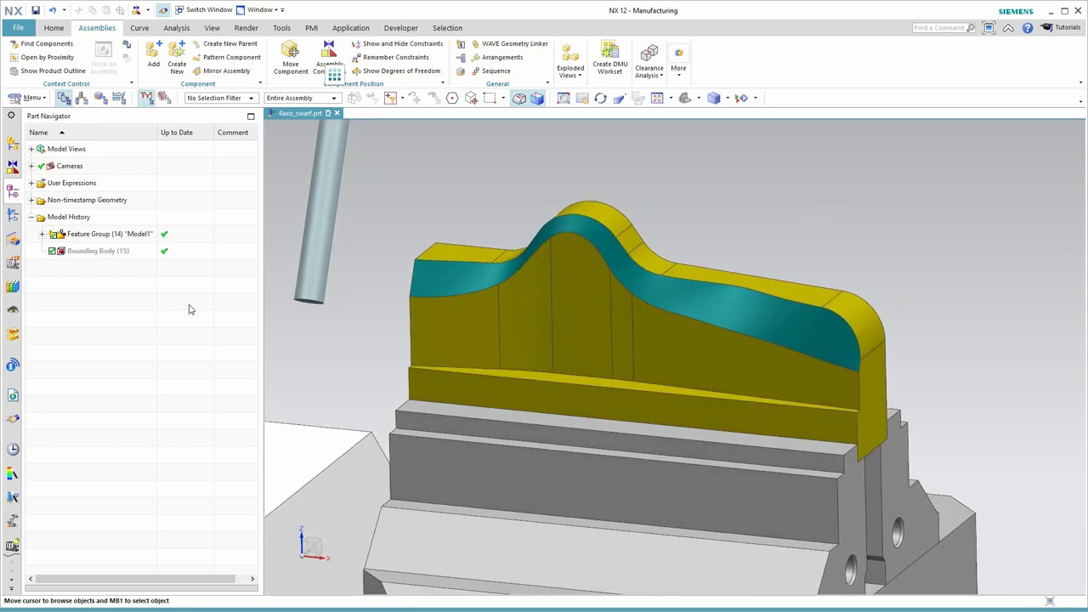
pyautogui.click(10, 216)
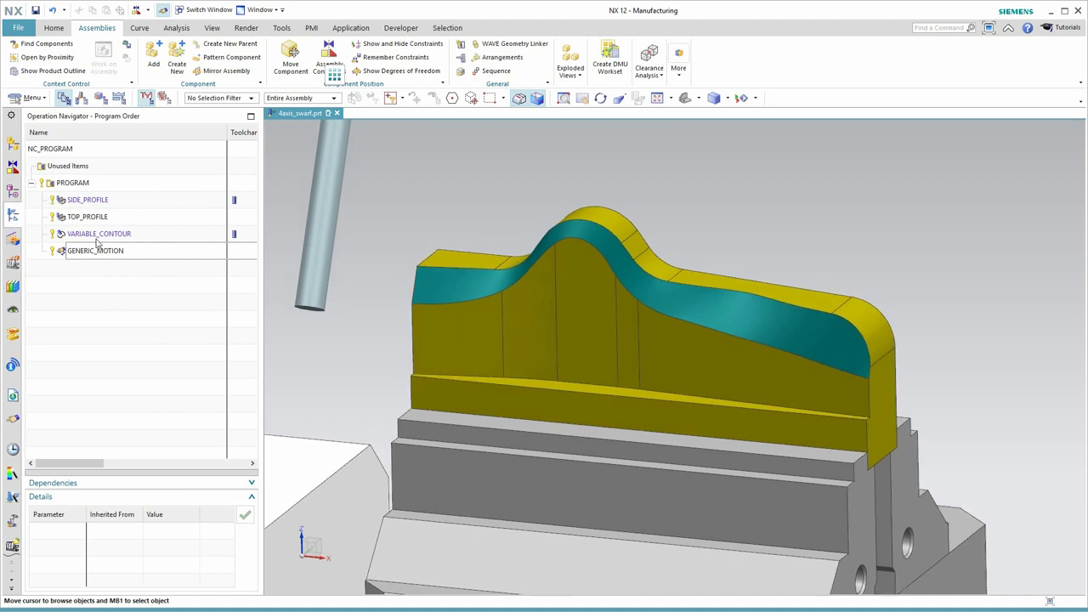
pyautogui.click(98, 237)
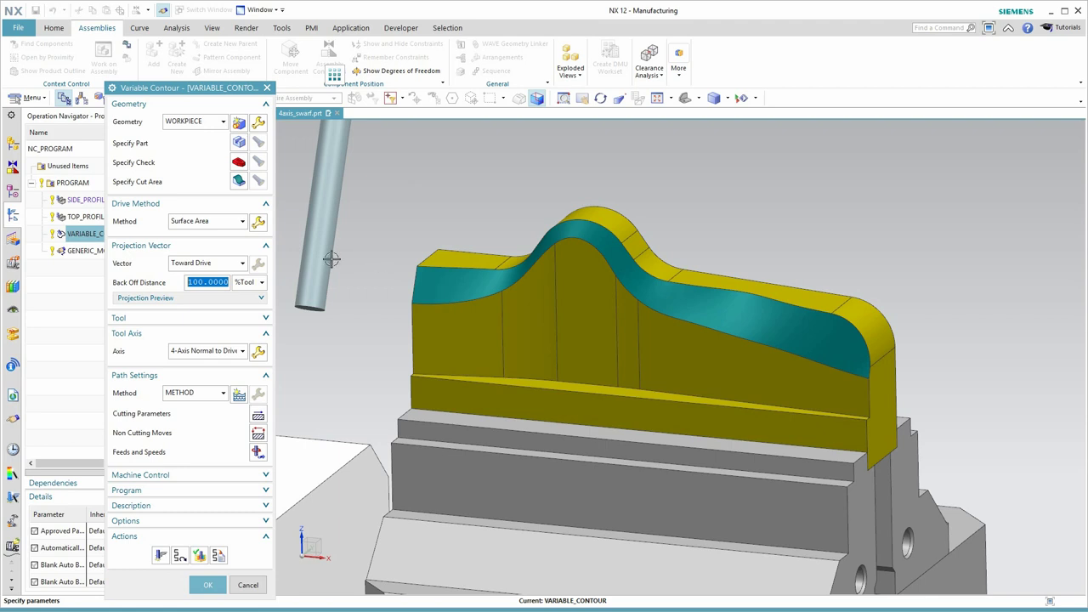
# - Review the 4-Axis Normal to Drive tool axis settings and generate the operation's tool path
pyautogui.click(258, 351)
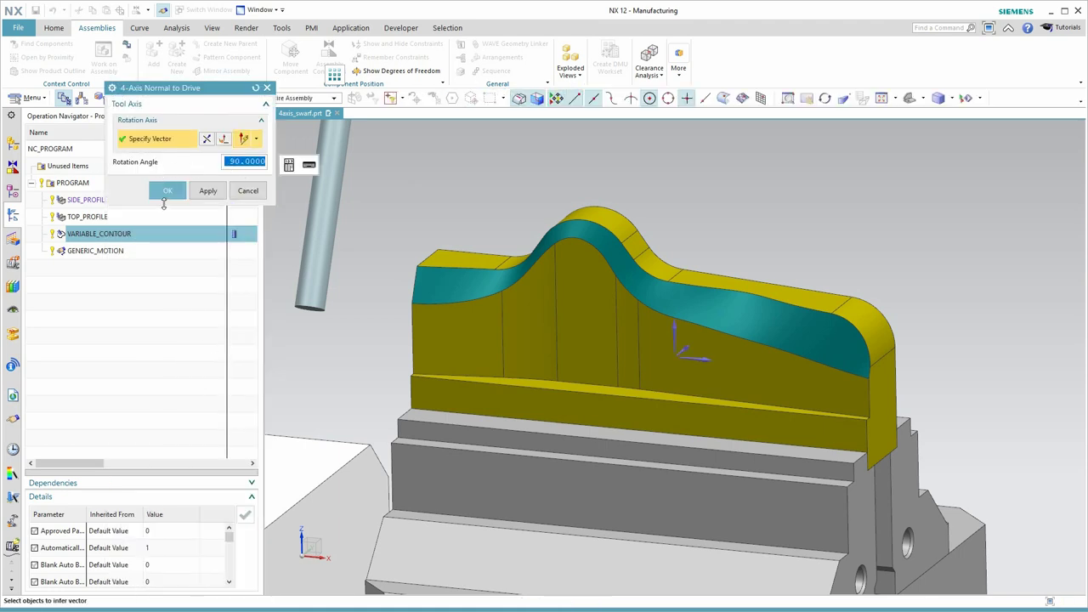
pyautogui.click(170, 192)
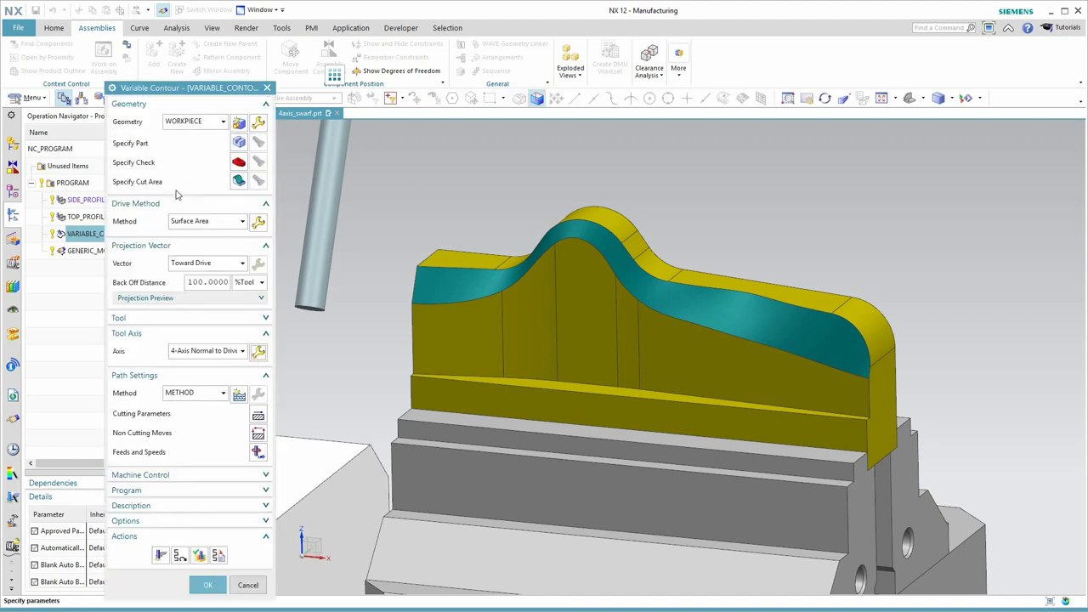
pyautogui.click(161, 555)
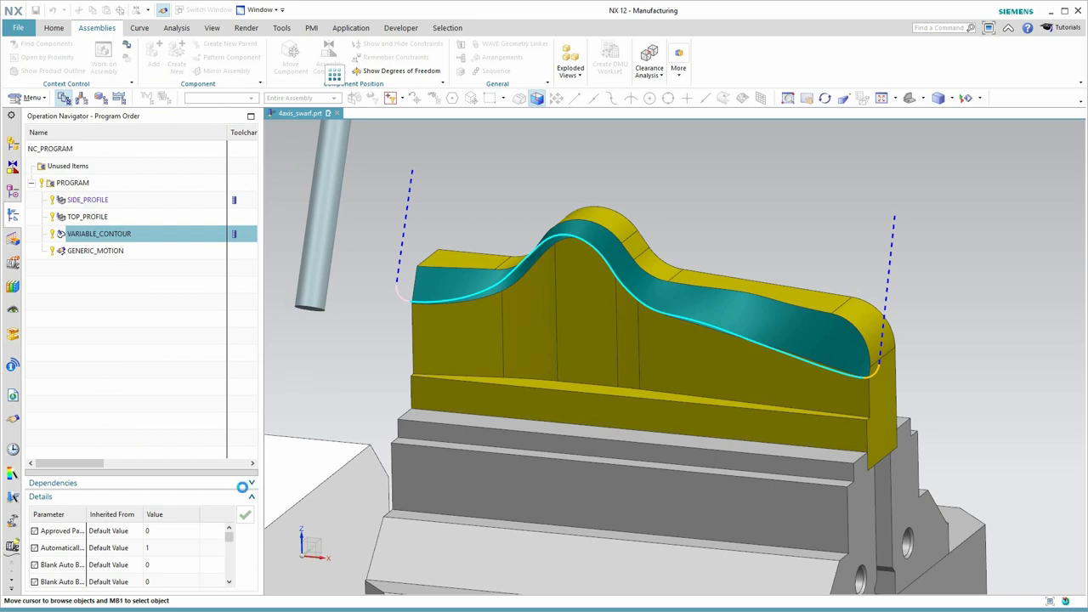
# - Run the 3D Dynamic verification of the tool path and start the thickness analysis on the machined result
pyautogui.click(199, 555)
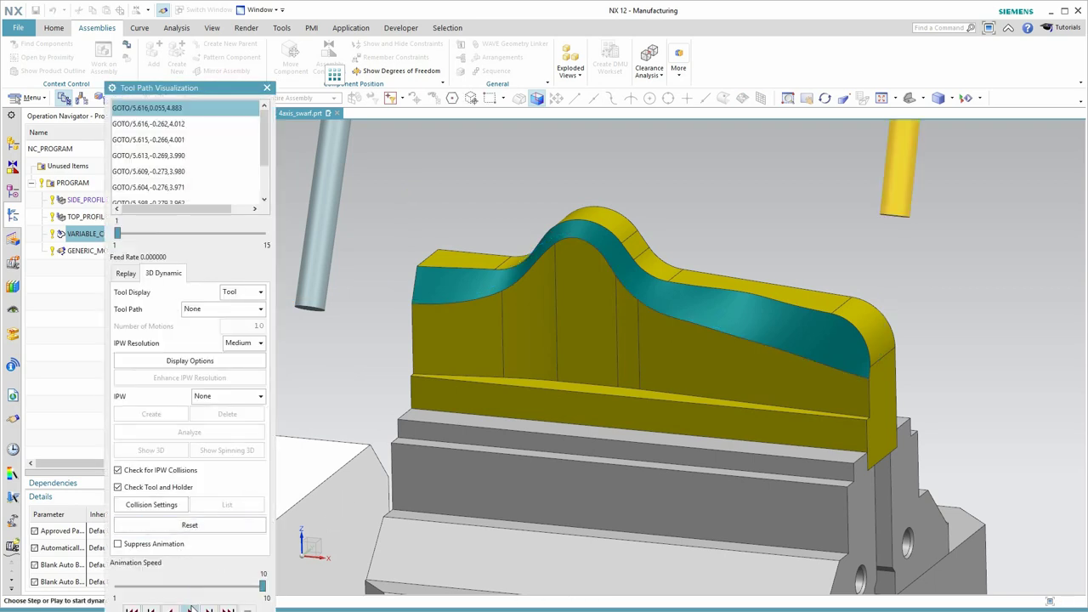
pyautogui.click(188, 609)
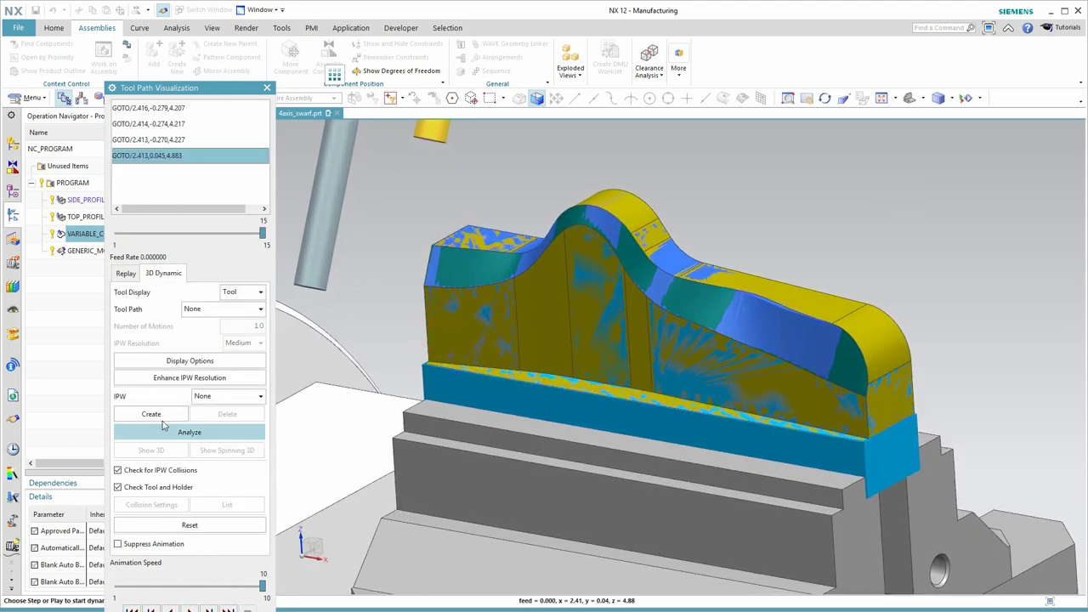
pyautogui.click(166, 432)
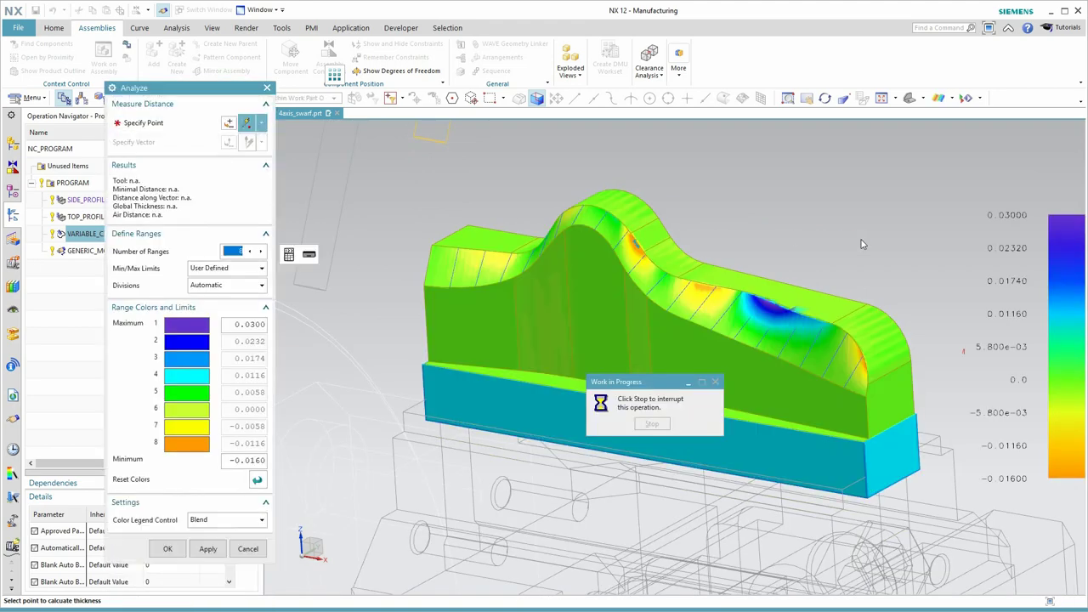
# - Measure the minimal distance at the dark blue area and at two orange areas along the contoured face
pyautogui.scroll(5, 859, 242)
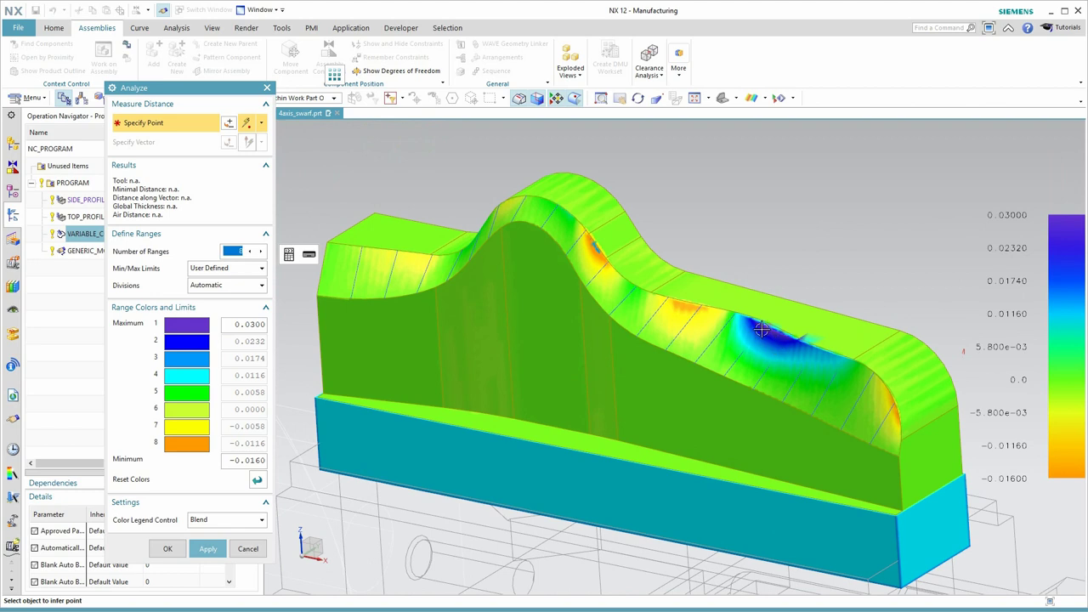
pyautogui.click(766, 330)
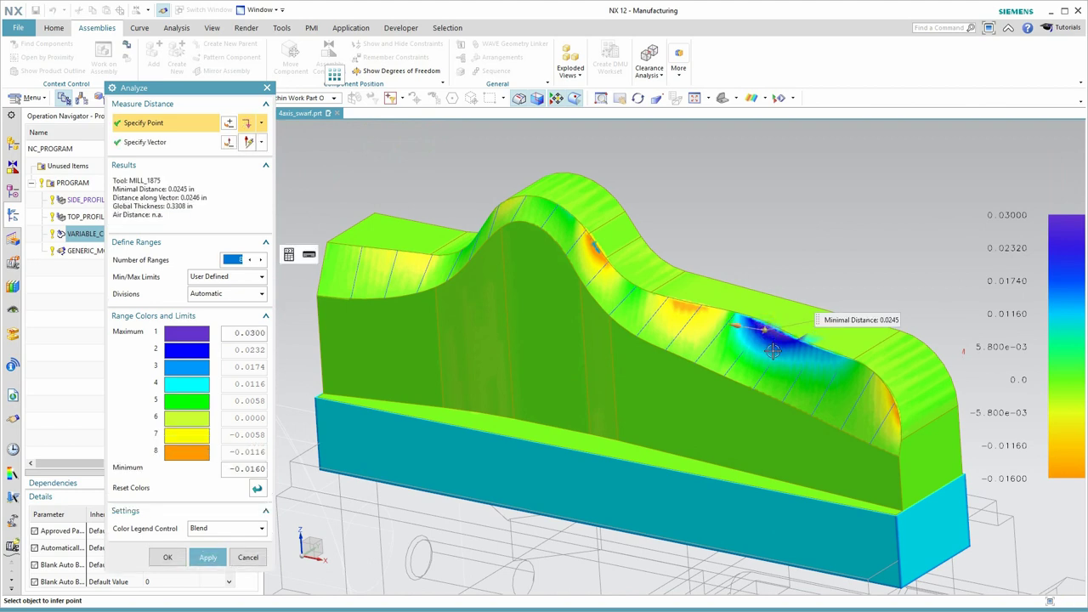
pyautogui.keyDown('shift'); pyautogui.moveTo(765, 330); pyautogui.dragTo(772, 349, button='middle'); pyautogui.keyUp('shift')
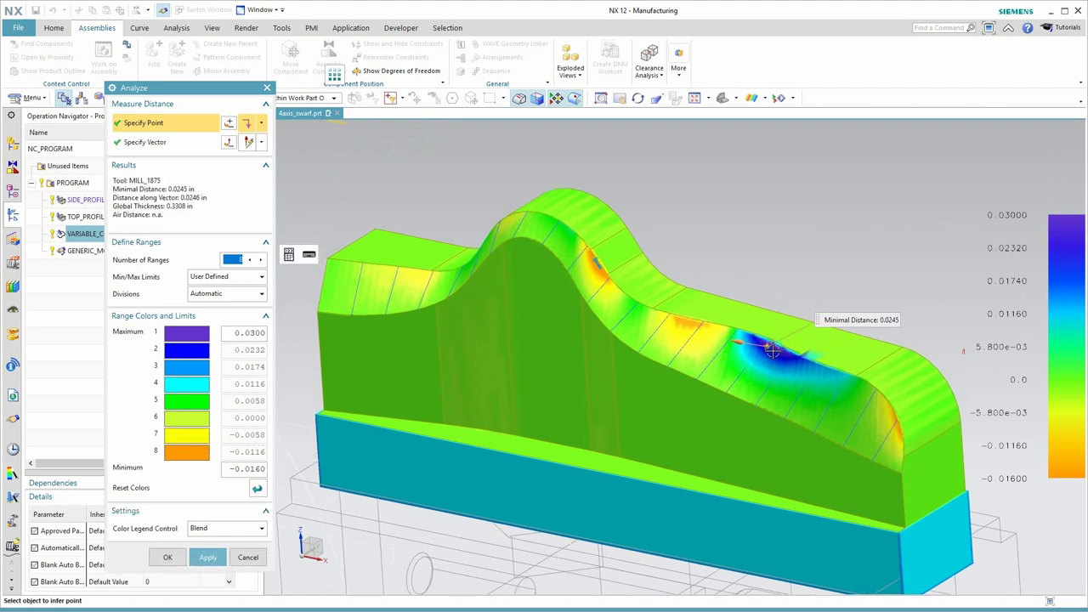
pyautogui.click(595, 265)
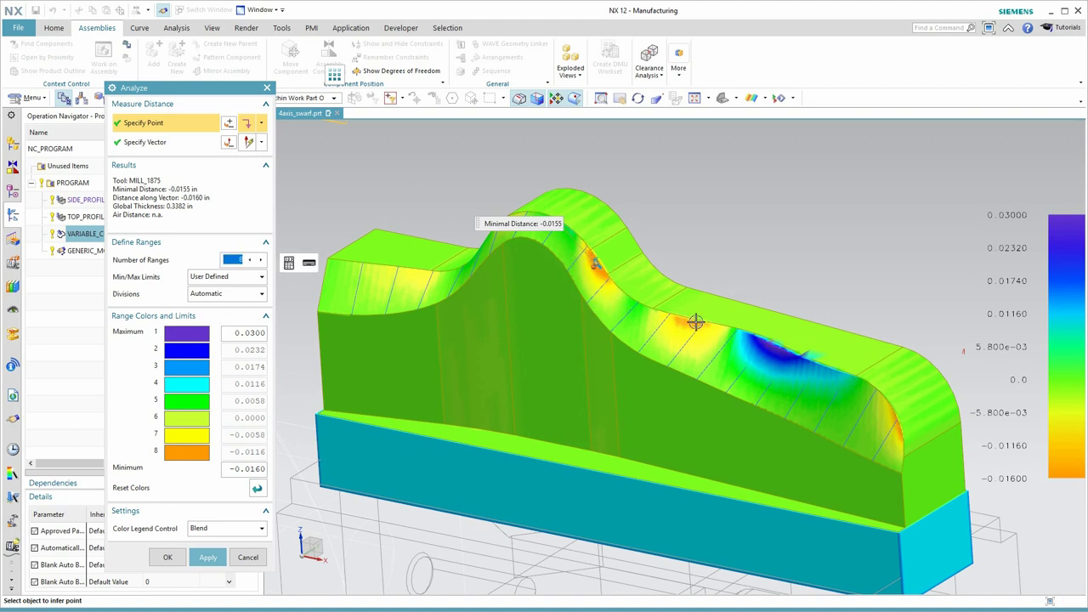
pyautogui.click(688, 321)
pyautogui.moveTo(671, 344); pyautogui.dragTo(432, 304, button='middle')
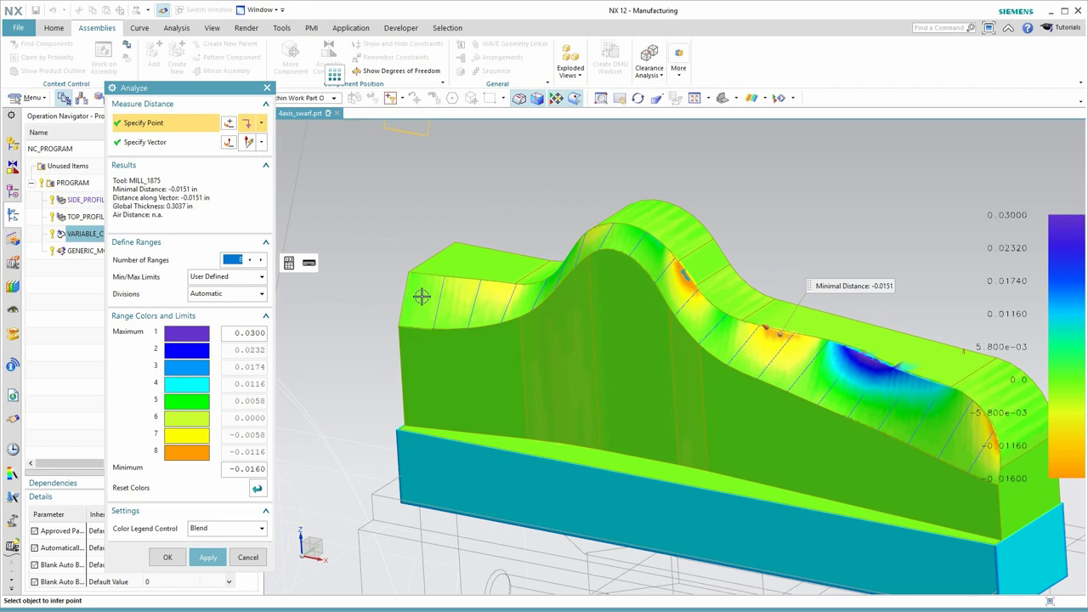
pyautogui.moveTo(754, 433); pyautogui.dragTo(871, 385, button='middle')
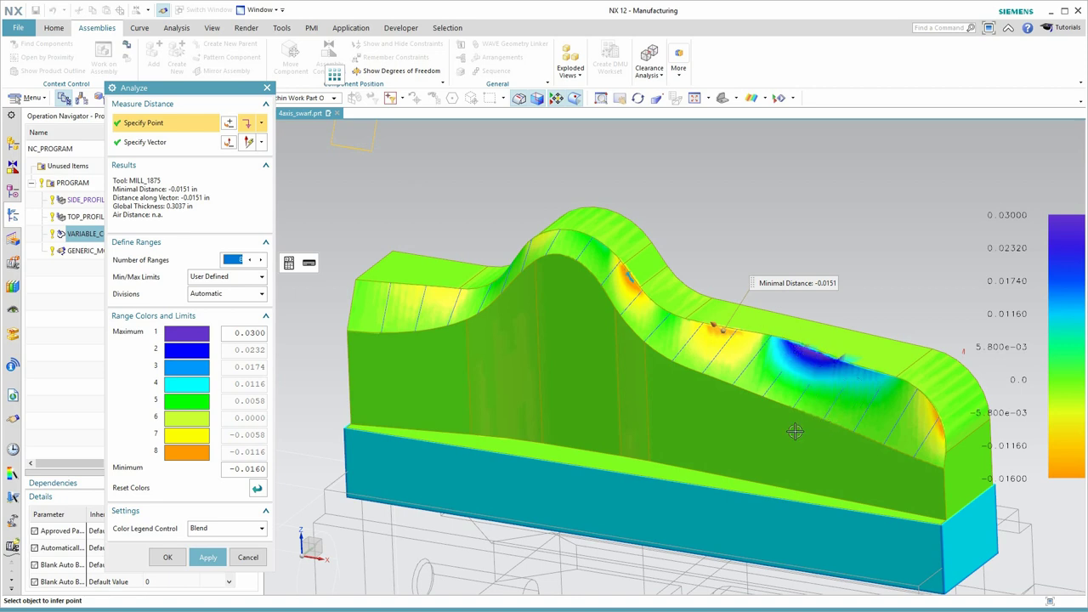
pyautogui.moveTo(795, 432); pyautogui.dragTo(784, 416, button='middle')
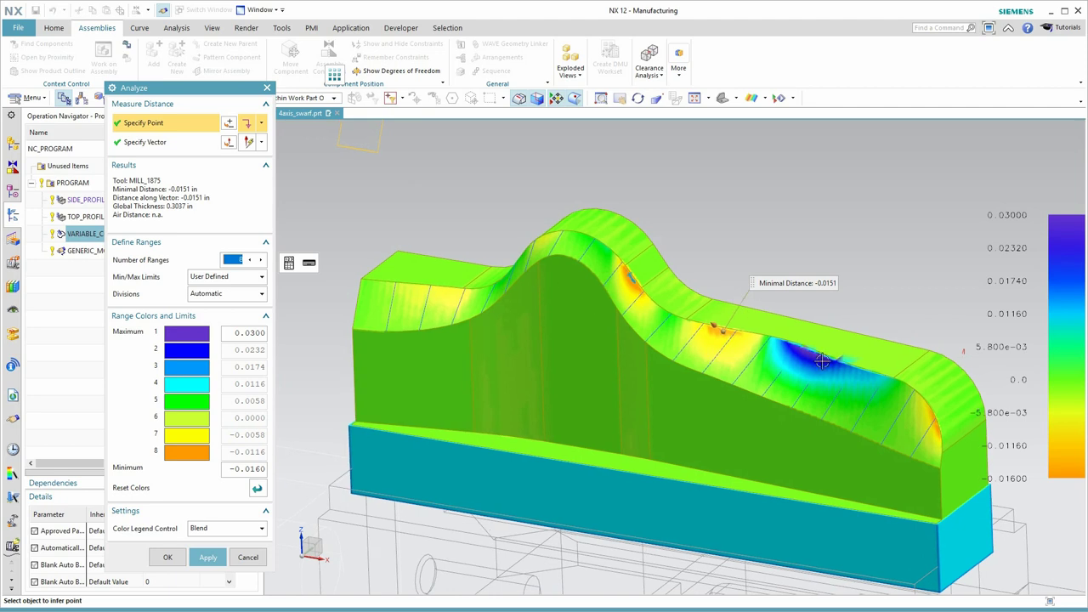
pyautogui.moveTo(819, 367); pyautogui.dragTo(776, 367, button='middle')
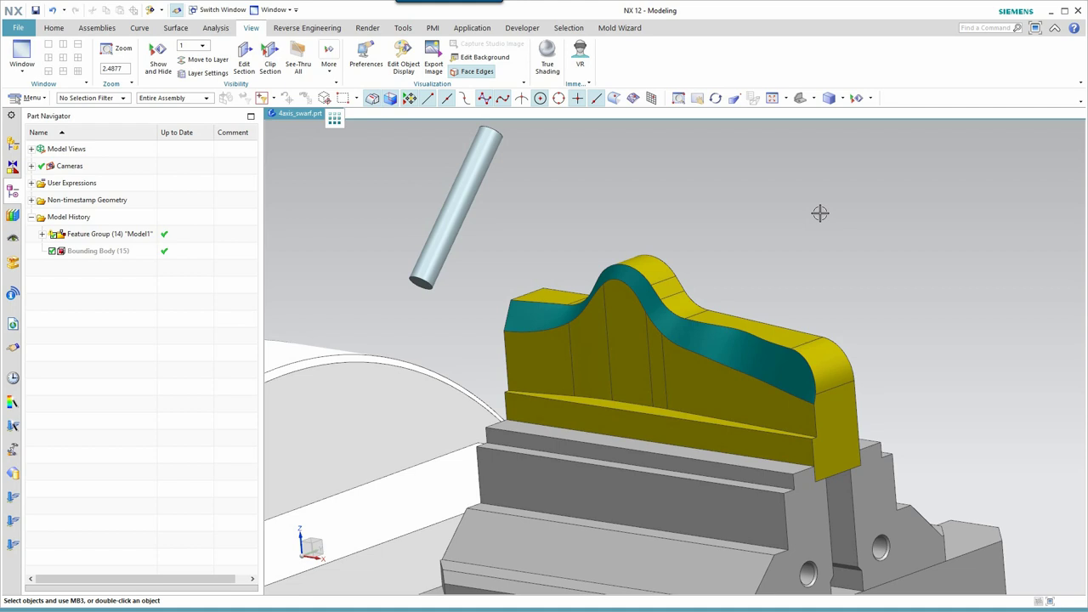
pyautogui.scroll(-1, 820, 212)
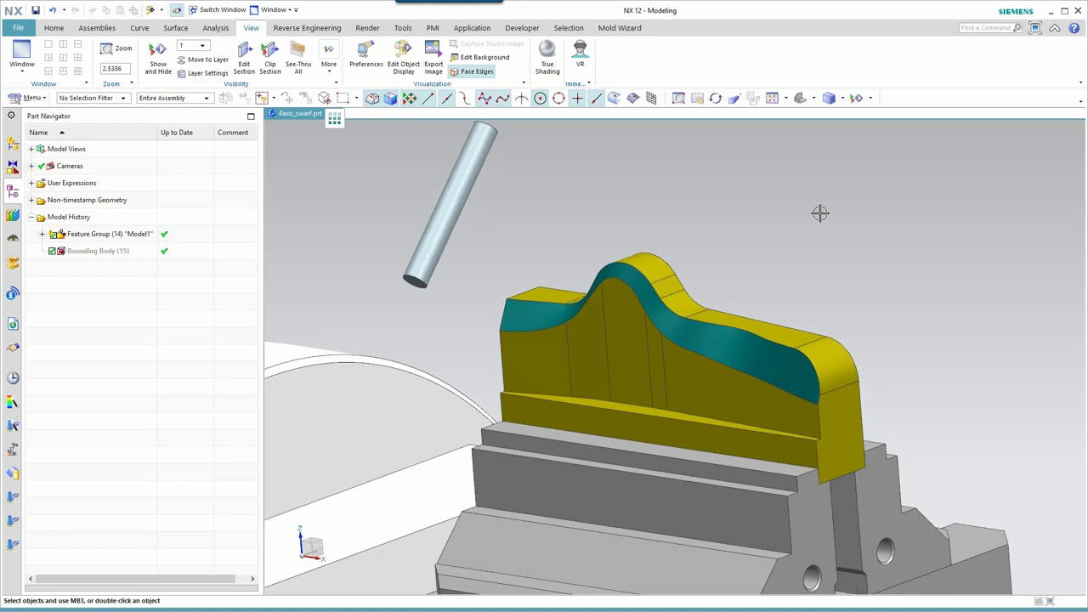
pyautogui.scroll(1, 820, 213)
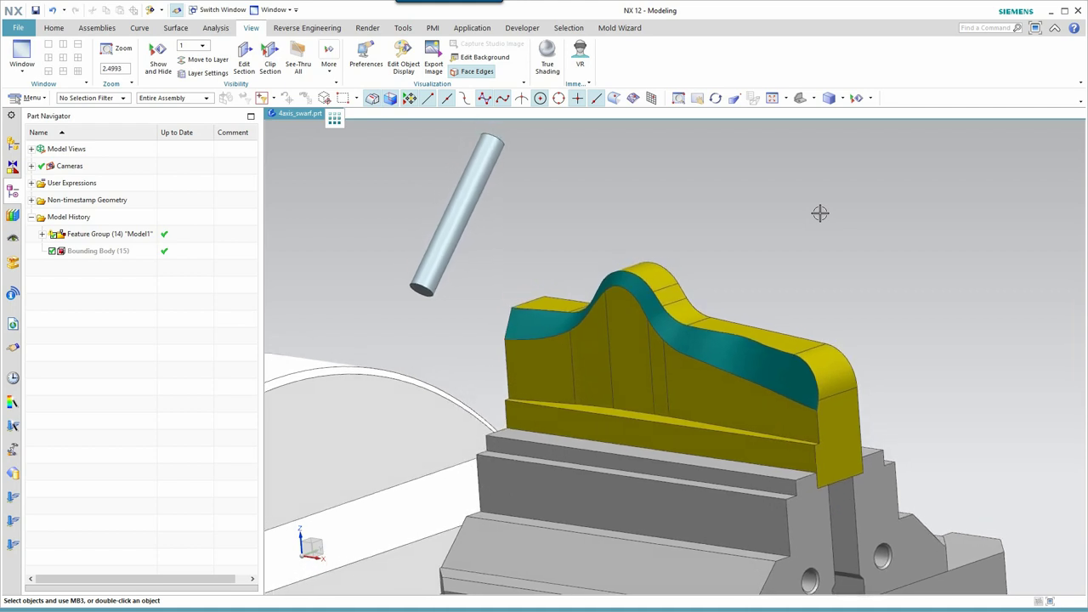
pyautogui.scroll(1, 820, 212)
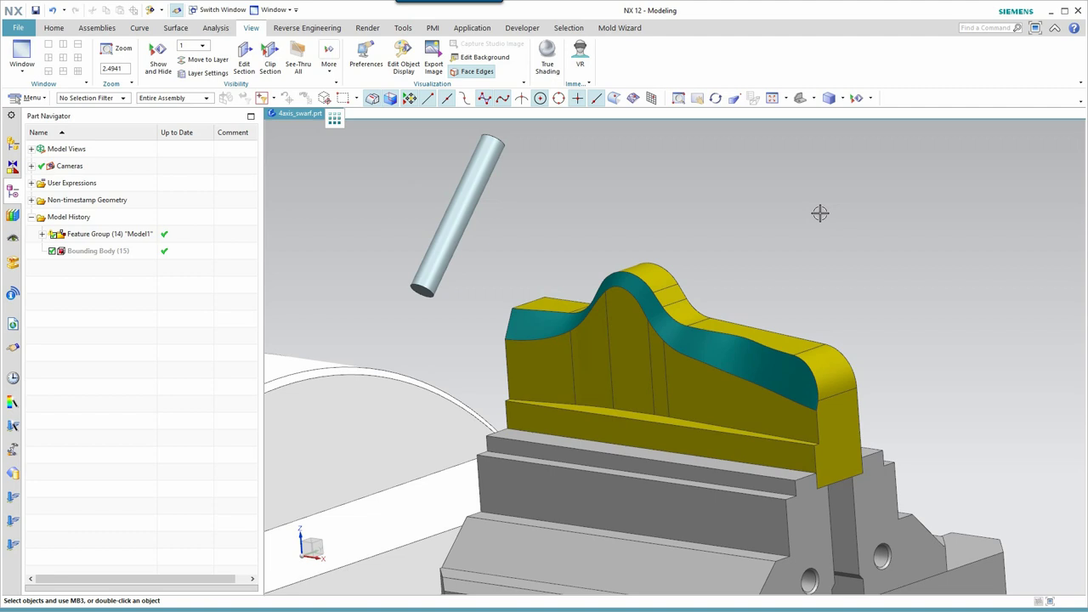
pyautogui.scroll(-1, 820, 212)
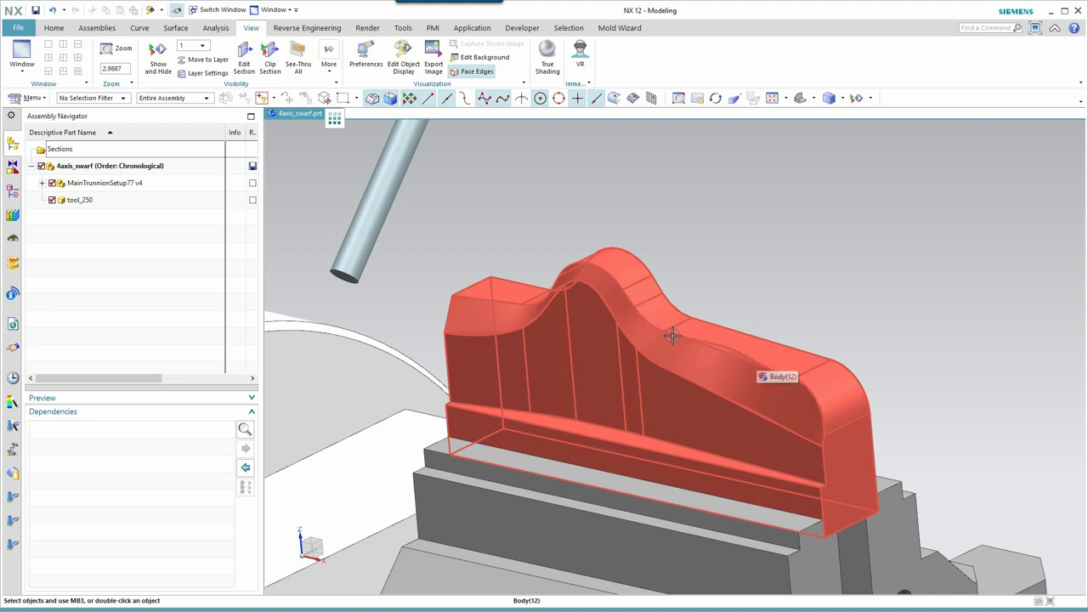
# - Create a composite curve from the tangent edges along the teal face's lower boundary, with Join Curves set to Cubic
pyautogui.scroll(1, 672, 335)
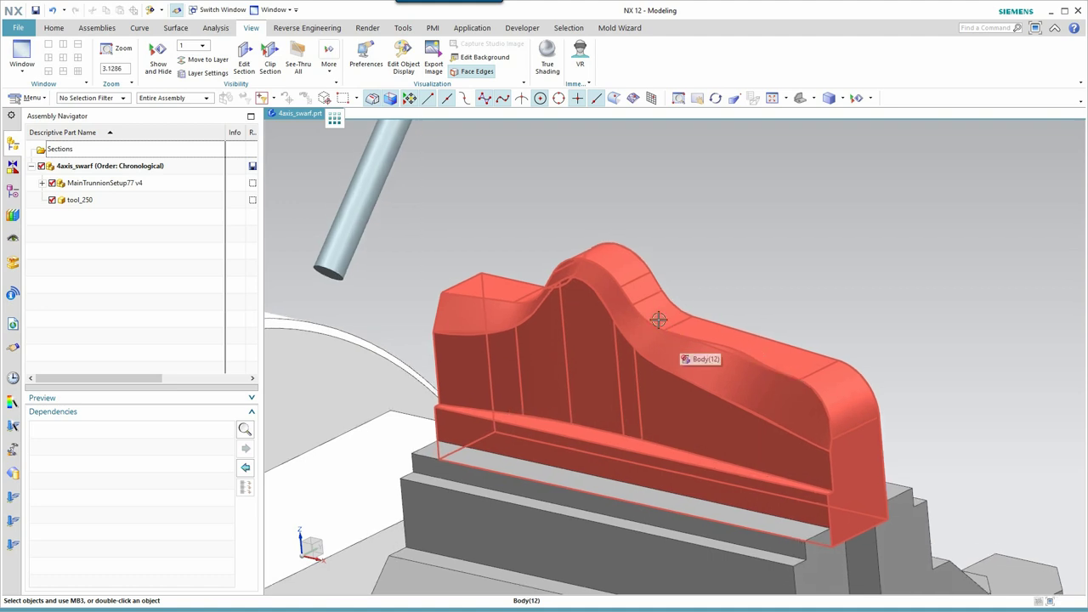
pyautogui.click(140, 27)
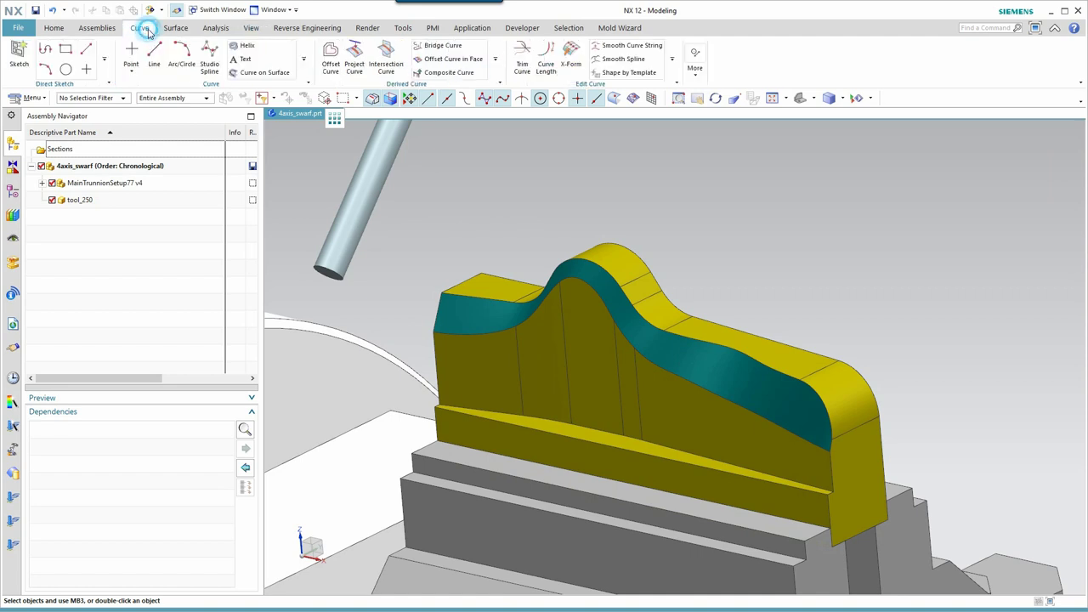
pyautogui.click(448, 73)
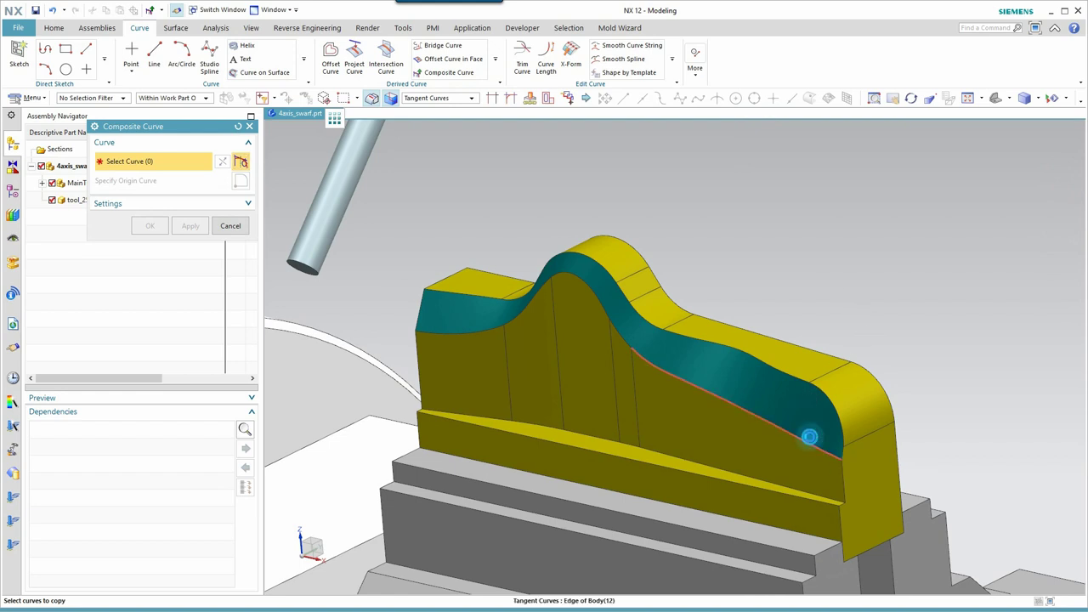
pyautogui.click(809, 436)
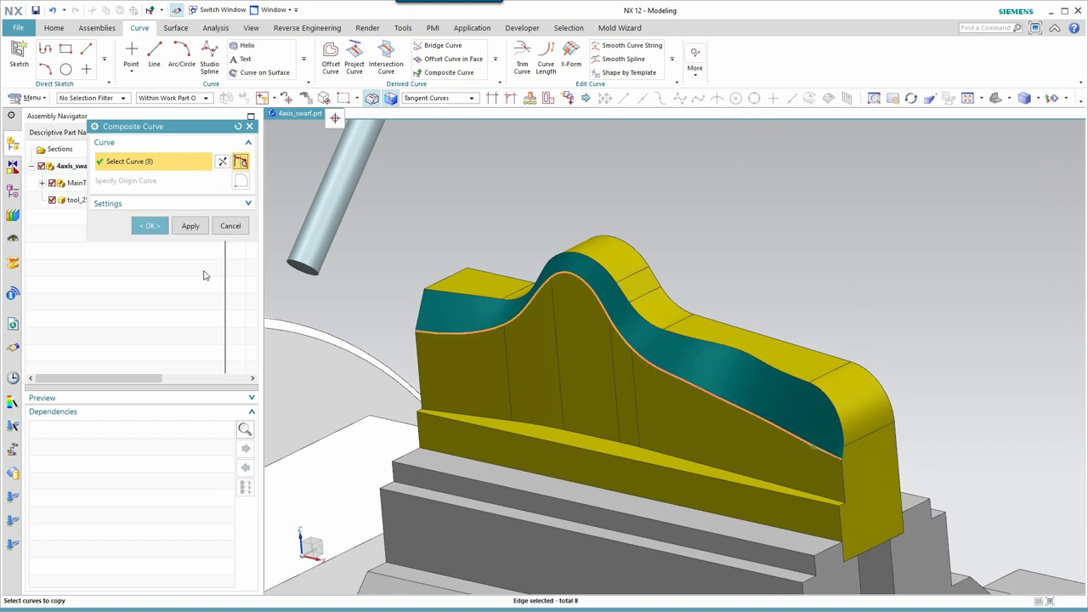
pyautogui.click(167, 204)
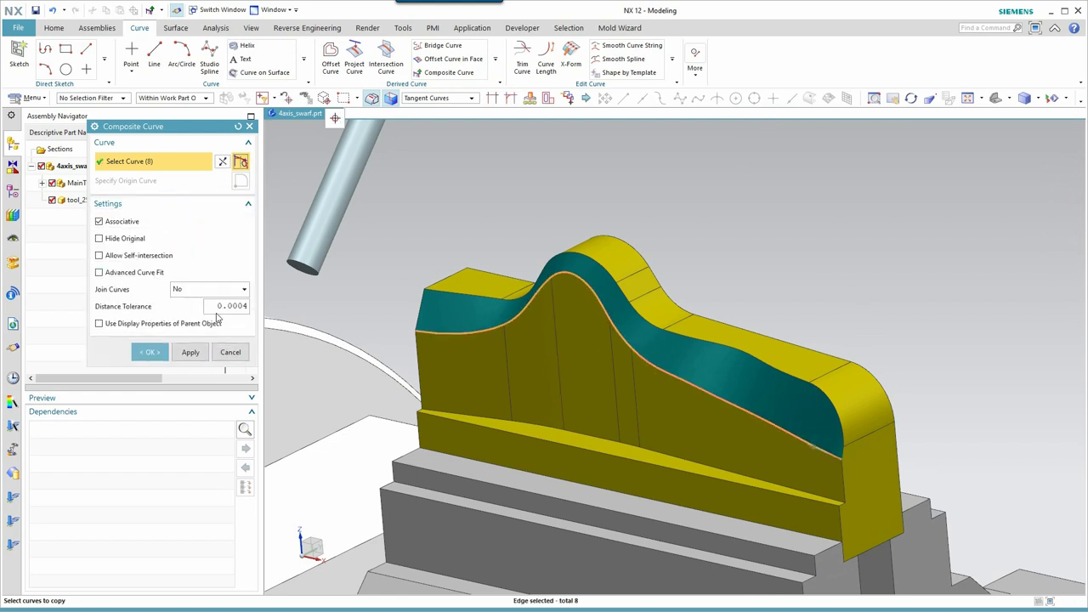
pyautogui.click(195, 292)
pyautogui.click(187, 303)
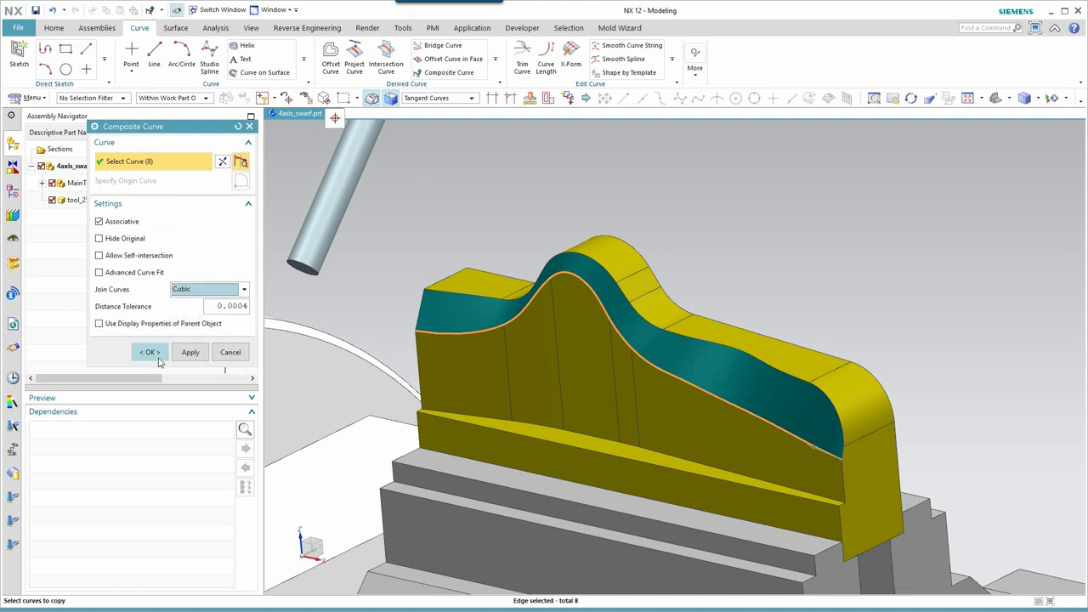
pyautogui.click(188, 352)
# - Select the full chain of edges along the teal face's upper boundary for a second composite curve
pyautogui.scroll(2, 771, 347)
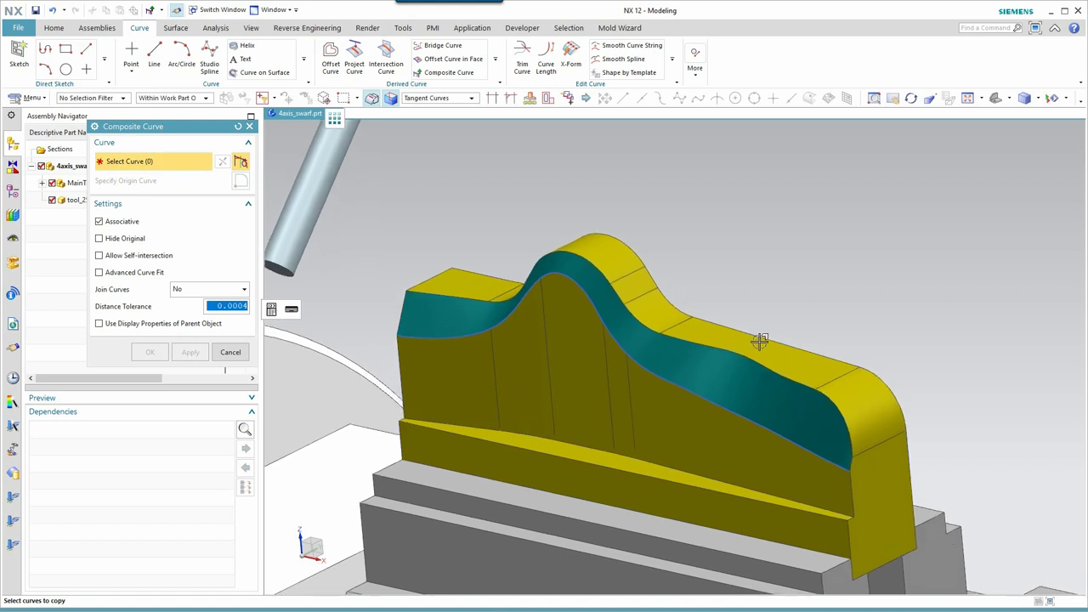
pyautogui.click(799, 386)
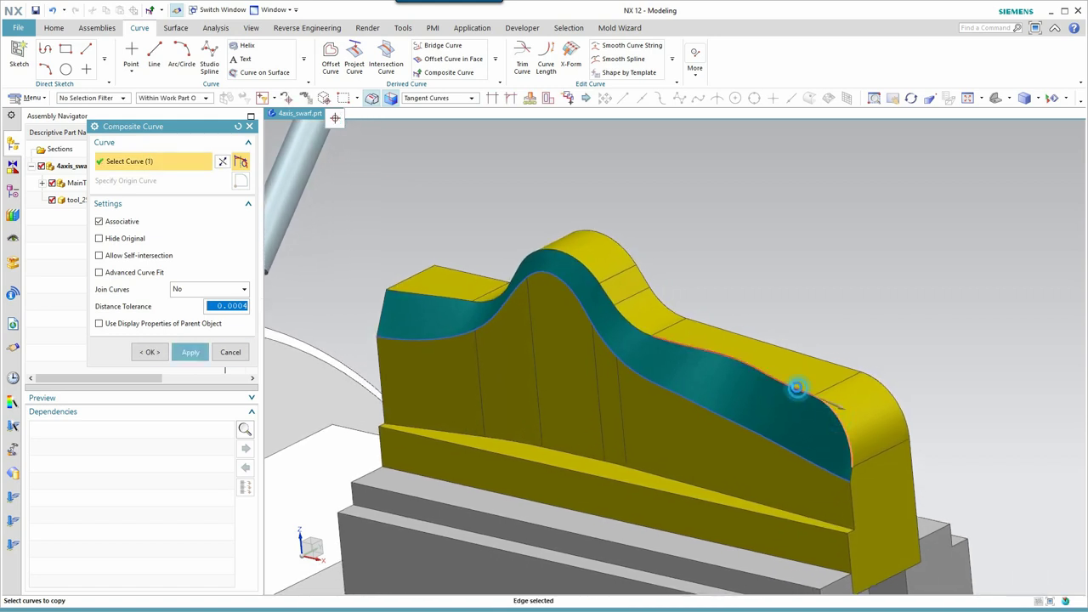
pyautogui.click(646, 326)
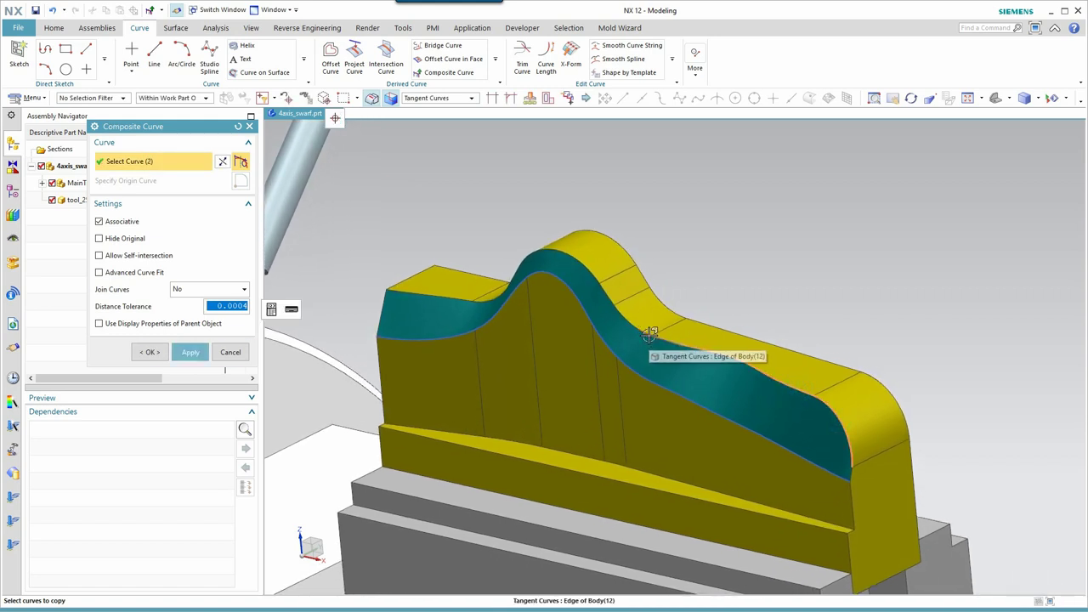
pyautogui.click(646, 329)
pyautogui.click(613, 300)
pyautogui.moveTo(520, 274)
pyautogui.mouseDown(button='middle')
pyautogui.moveTo(533, 255)
pyautogui.moveTo(528, 269)
pyautogui.mouseUp(button='middle')
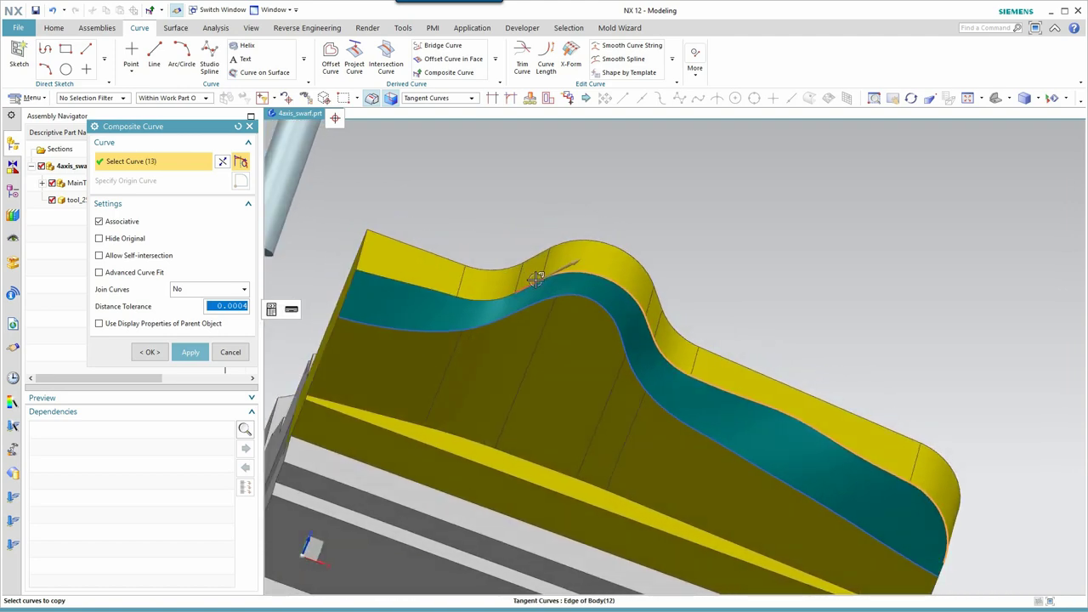
pyautogui.click(509, 294)
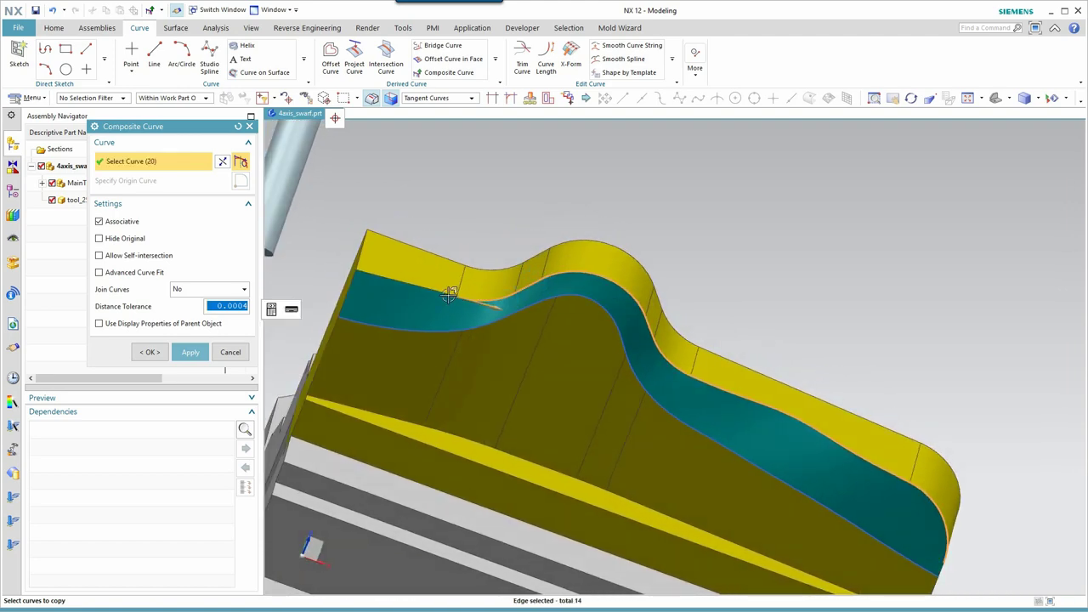
pyautogui.click(399, 282)
pyautogui.moveTo(400, 283); pyautogui.dragTo(268, 221, button='middle')
# - Reverse the upper chain's direction and create its composite curve with Join Curves set to Cubic
pyautogui.click(222, 163)
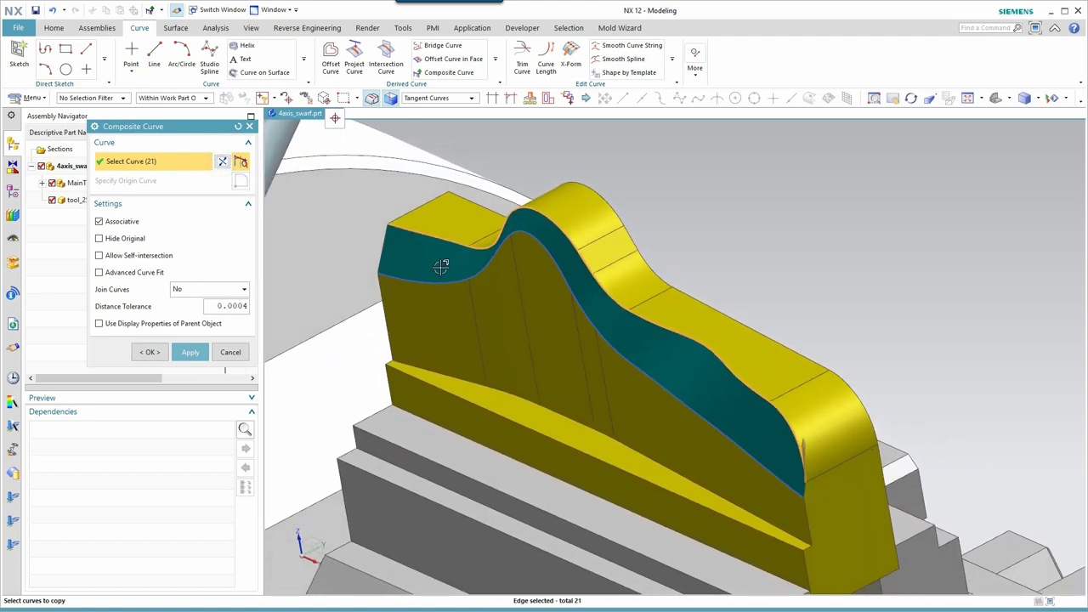
pyautogui.moveTo(794, 384); pyautogui.dragTo(875, 389, button='middle')
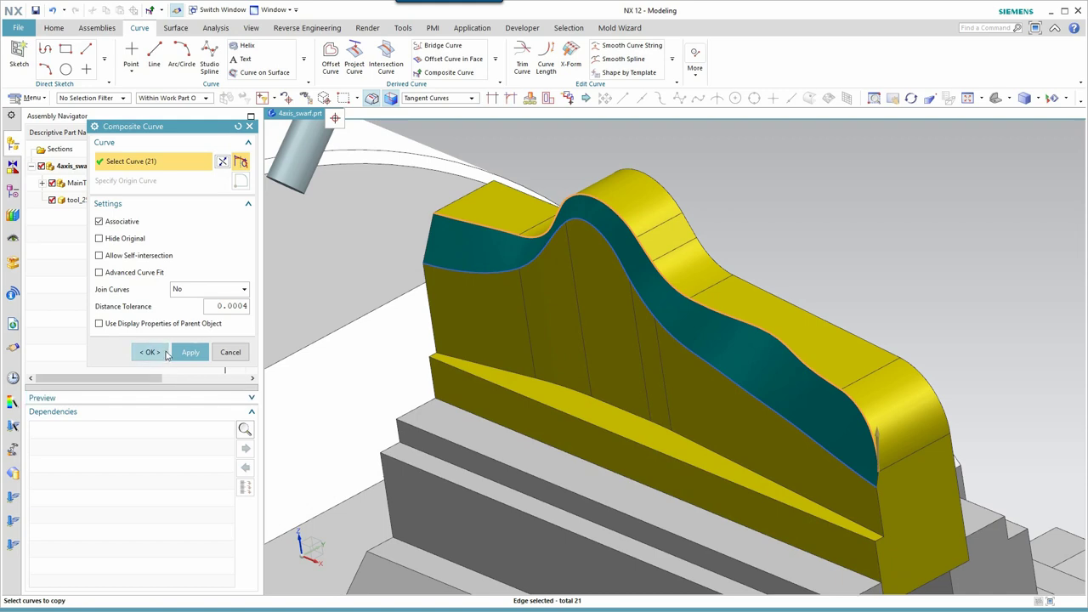
pyautogui.click(189, 289)
pyautogui.click(182, 318)
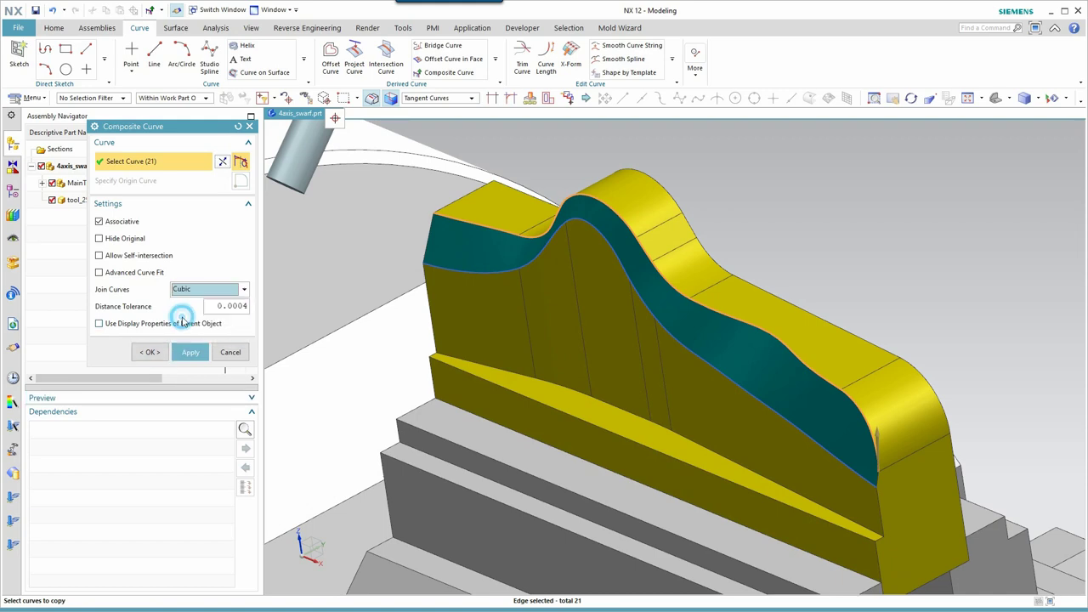
pyautogui.click(149, 352)
# - Extend the start of the lower composite curve by .01 in with Curve Length
pyautogui.moveTo(884, 229); pyautogui.dragTo(930, 224, button='middle')
pyautogui.scroll(3, 930, 223)
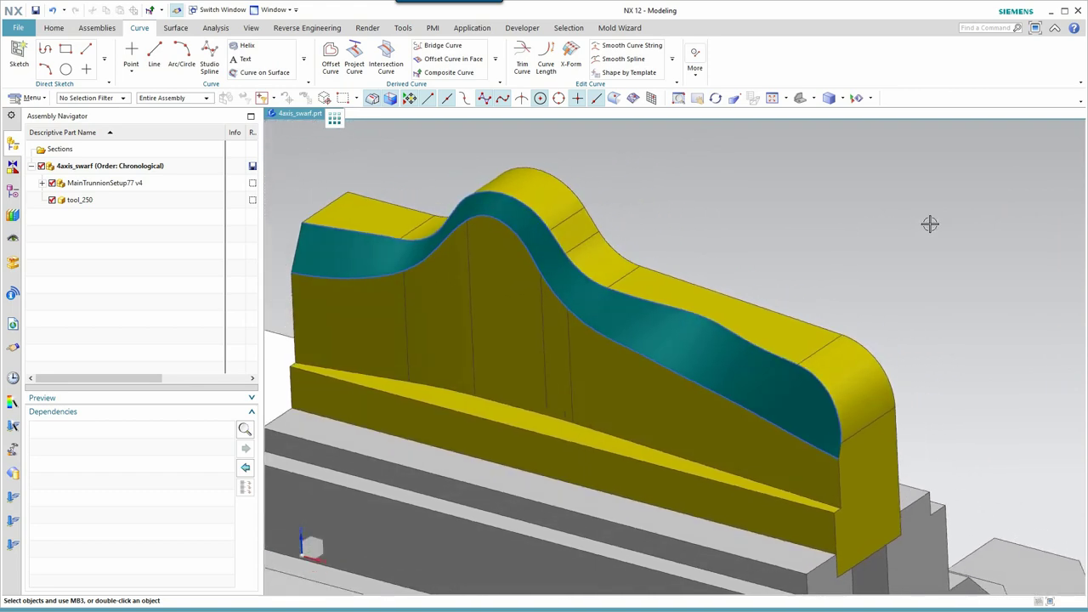
pyautogui.scroll(2, 996, 396)
pyautogui.scroll(-1, 995, 396)
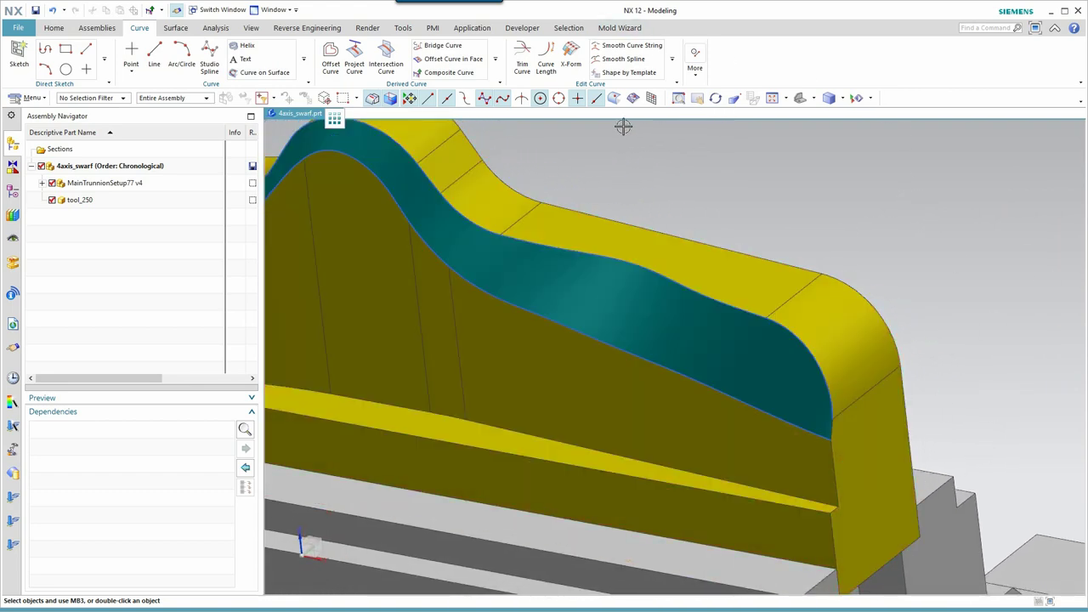
pyautogui.click(544, 56)
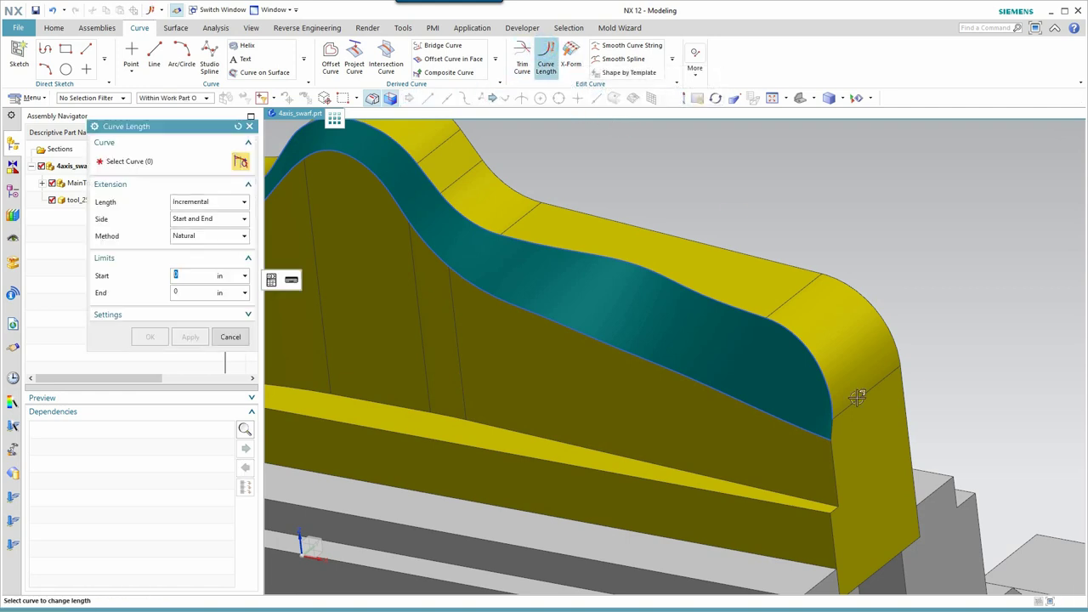
pyautogui.click(826, 431)
pyautogui.click(866, 498)
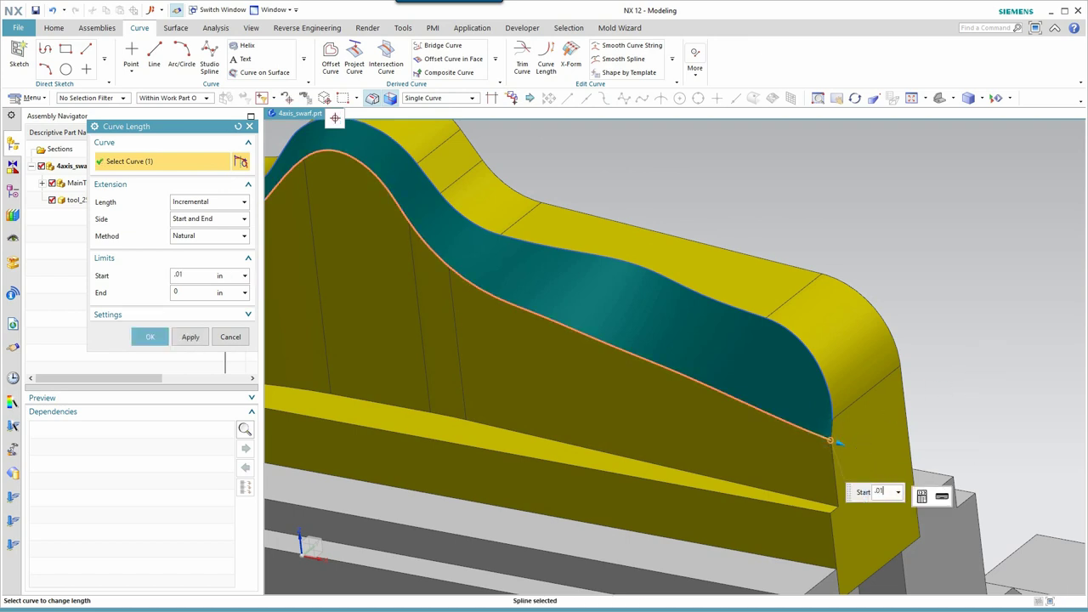
pyautogui.click(866, 498)
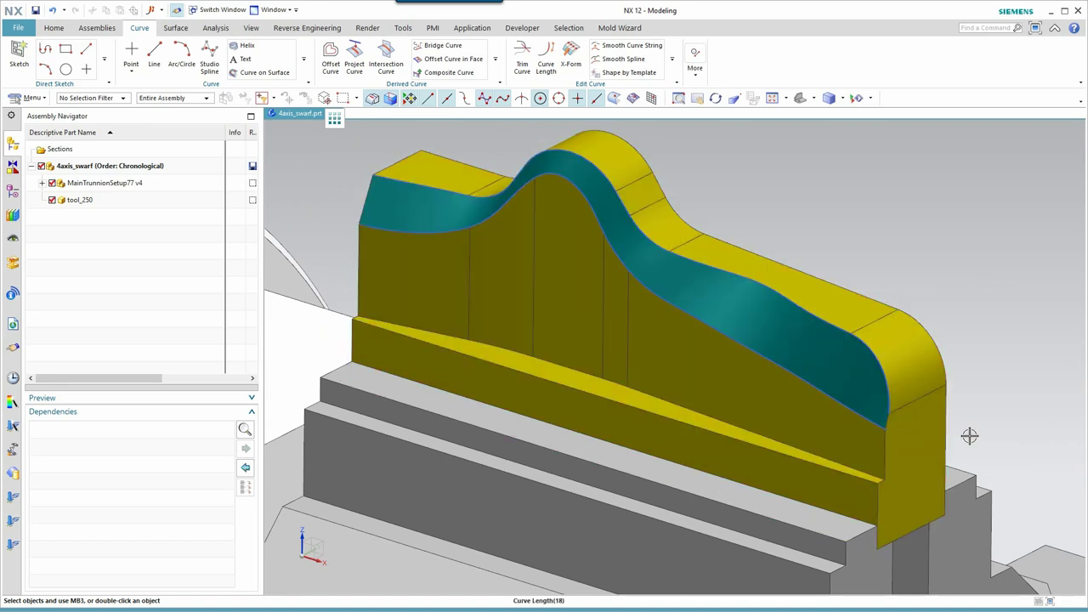
# - Hide the yellow part body and start a datum plane of the Point and Direction type
pyautogui.rightClick(919, 457)
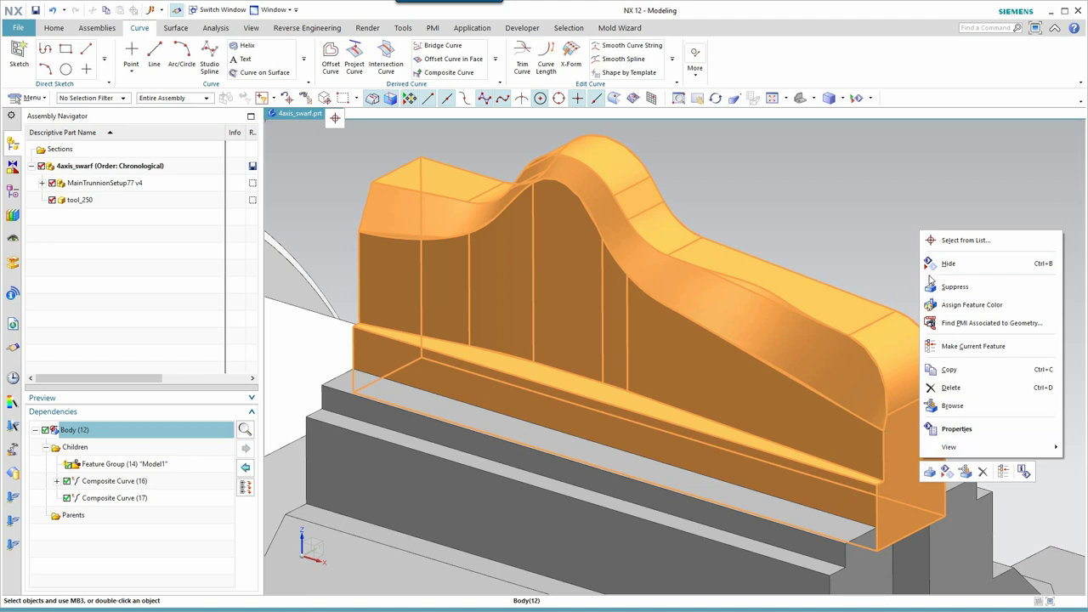
pyautogui.click(938, 264)
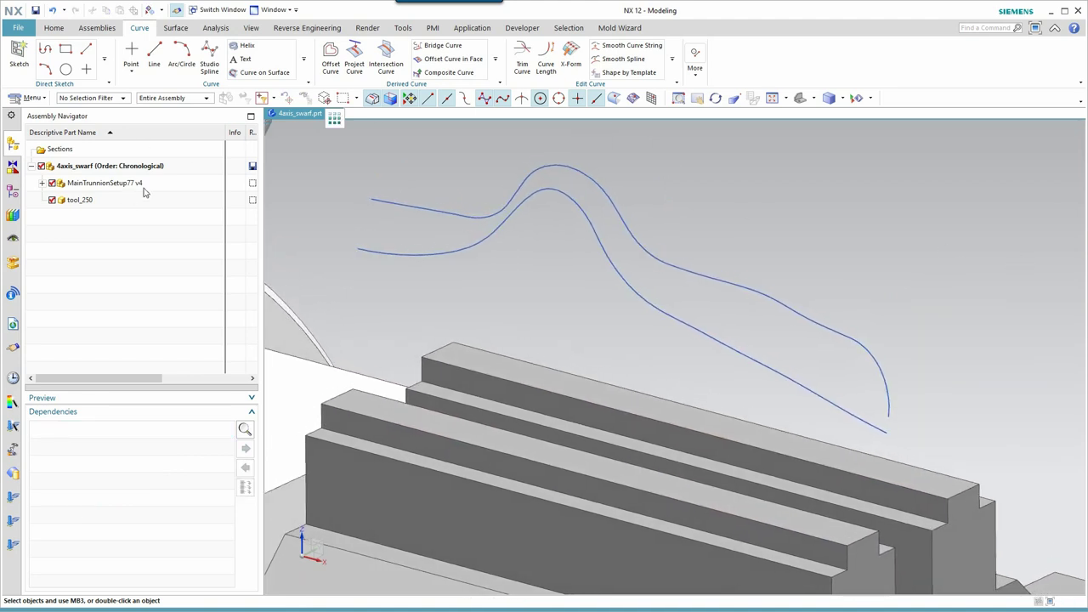
pyautogui.click(54, 28)
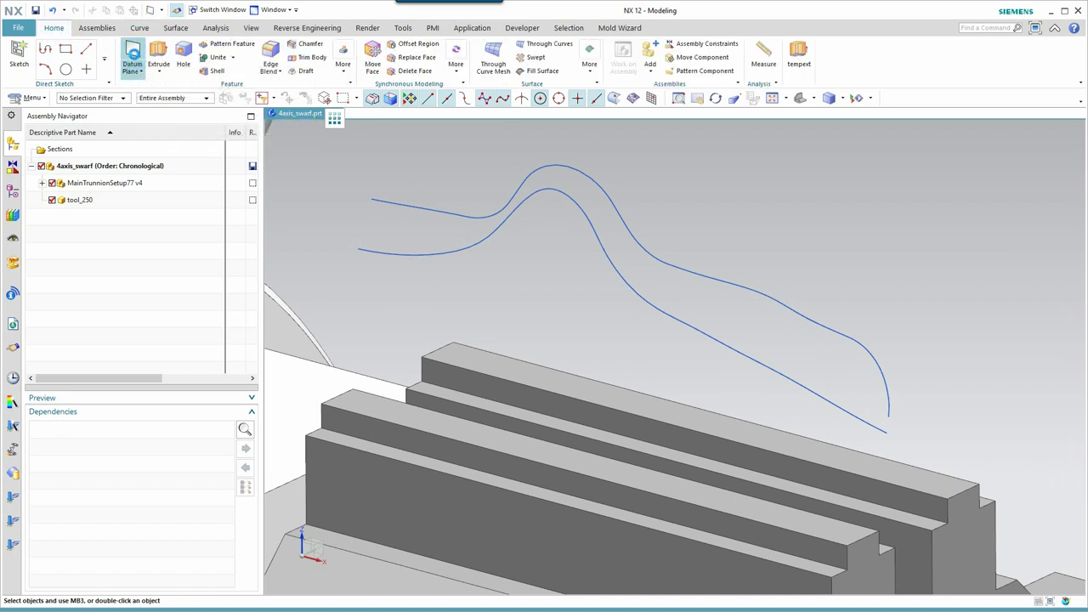
pyautogui.click(132, 53)
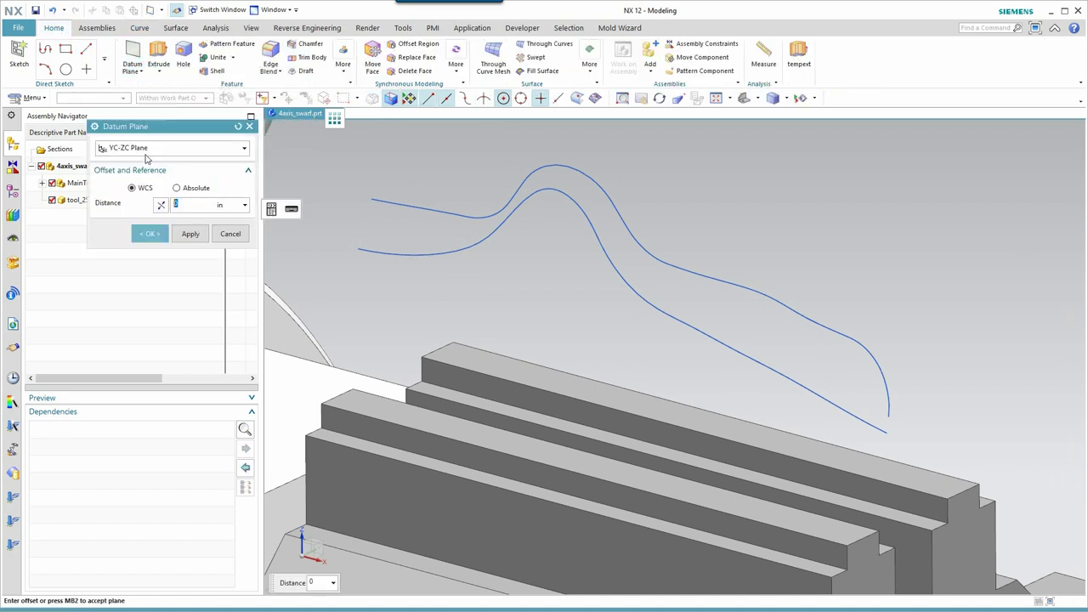
pyautogui.click(142, 150)
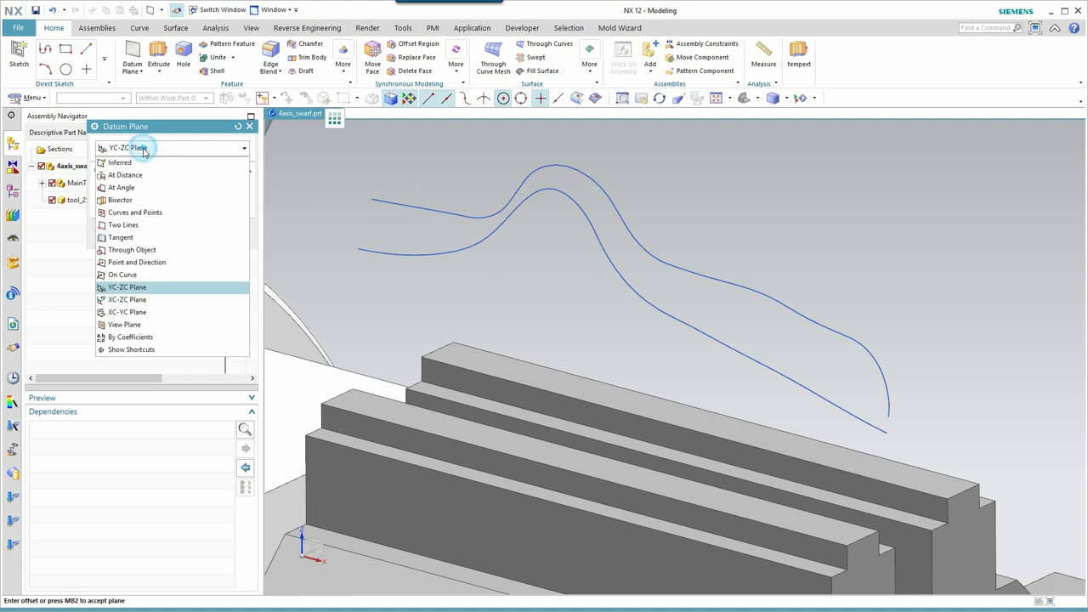
pyautogui.click(134, 263)
# - Set the datum plane's through point to the extended end point of the lower curve
pyautogui.scroll(-2, 493, 332)
pyautogui.click(244, 189)
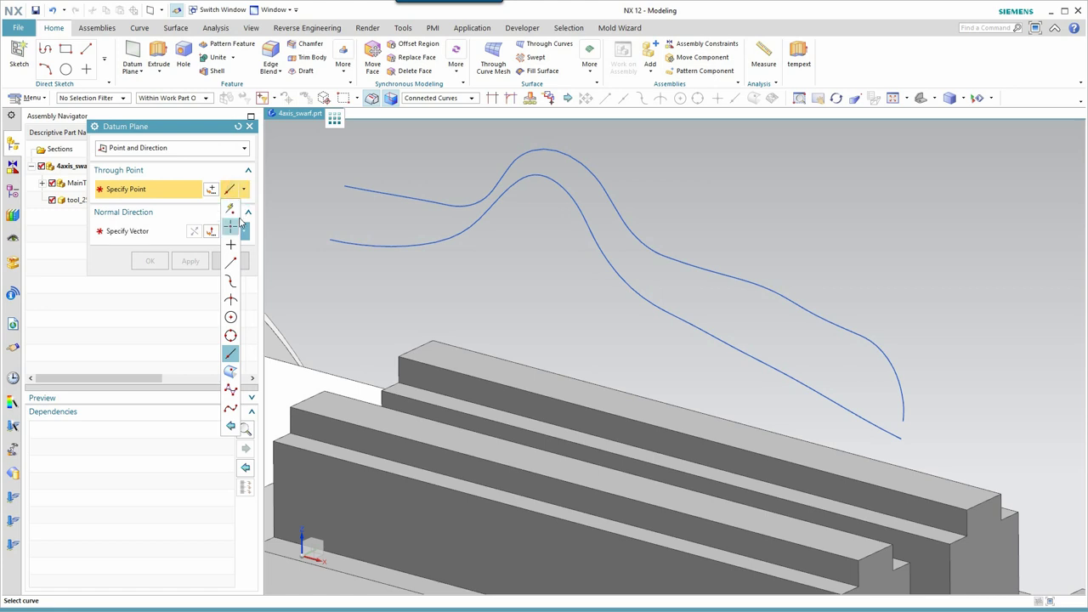
pyautogui.click(231, 263)
pyautogui.scroll(-5, 940, 477)
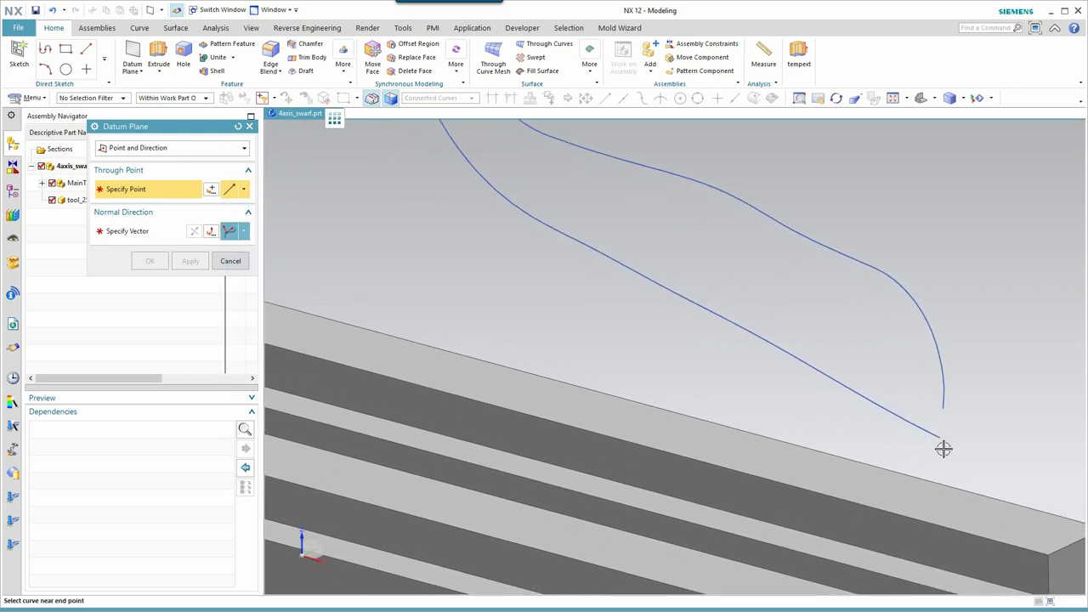
pyautogui.click(944, 449)
# - Replace the curve-tangent normal with an inferred vector along the X axis, reverse its direction and create the datum plane
pyautogui.scroll(4, 986, 452)
pyautogui.moveTo(869, 311); pyautogui.dragTo(918, 305, button='middle')
pyautogui.moveTo(624, 333); pyautogui.dragTo(607, 321, button='middle')
pyautogui.moveTo(699, 384)
pyautogui.mouseDown(button='middle')
pyautogui.moveTo(704, 369)
pyautogui.moveTo(427, 306)
pyautogui.moveTo(777, 377)
pyautogui.mouseUp(button='middle')
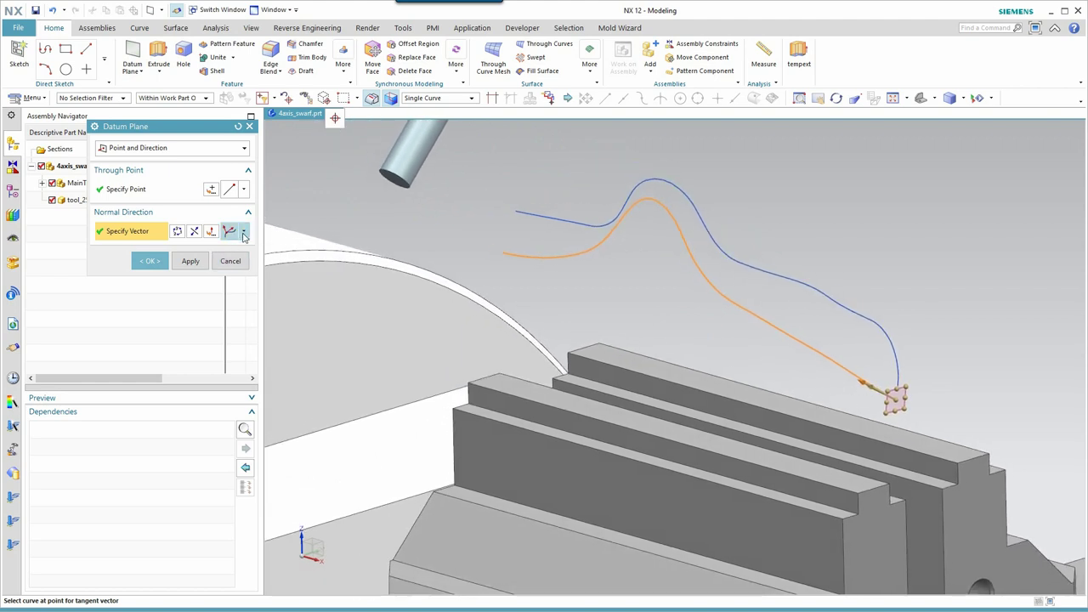
pyautogui.click(245, 232)
pyautogui.click(231, 249)
pyautogui.scroll(1, 654, 334)
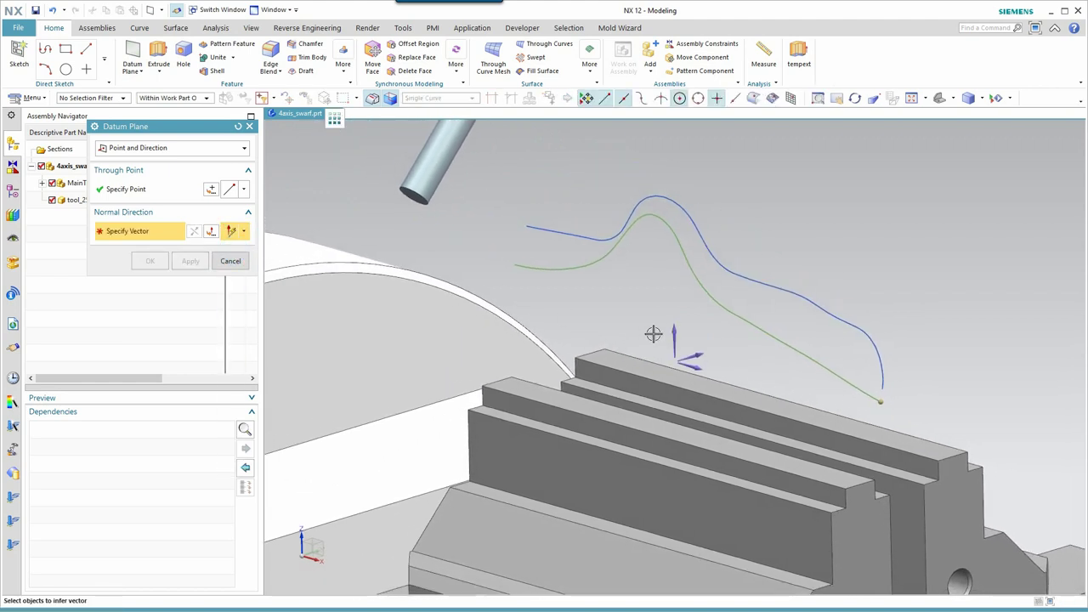
pyautogui.click(696, 364)
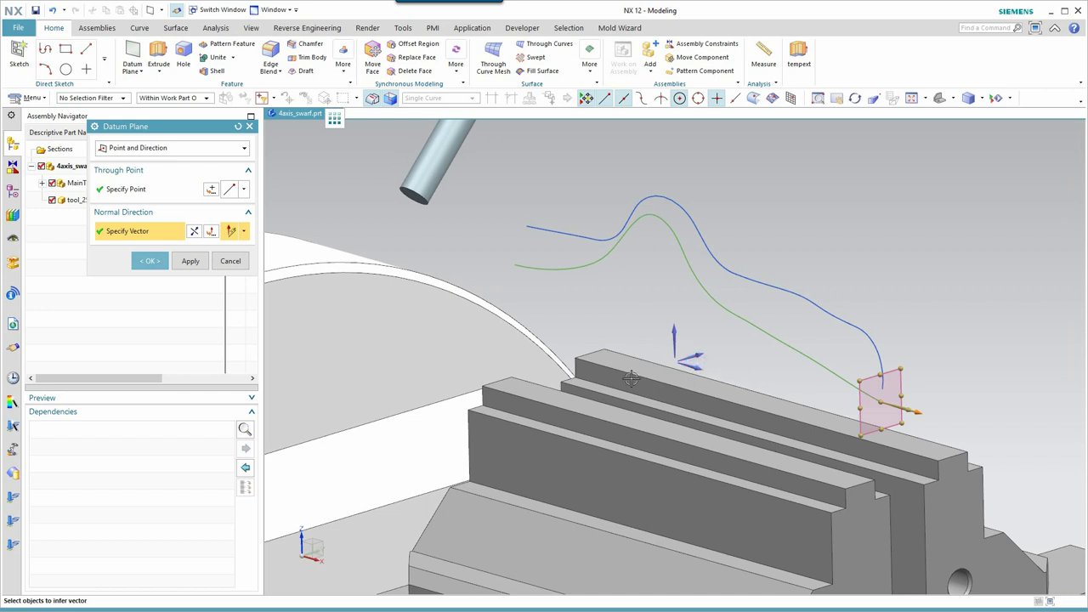
pyautogui.moveTo(322, 375); pyautogui.dragTo(450, 344, button='middle')
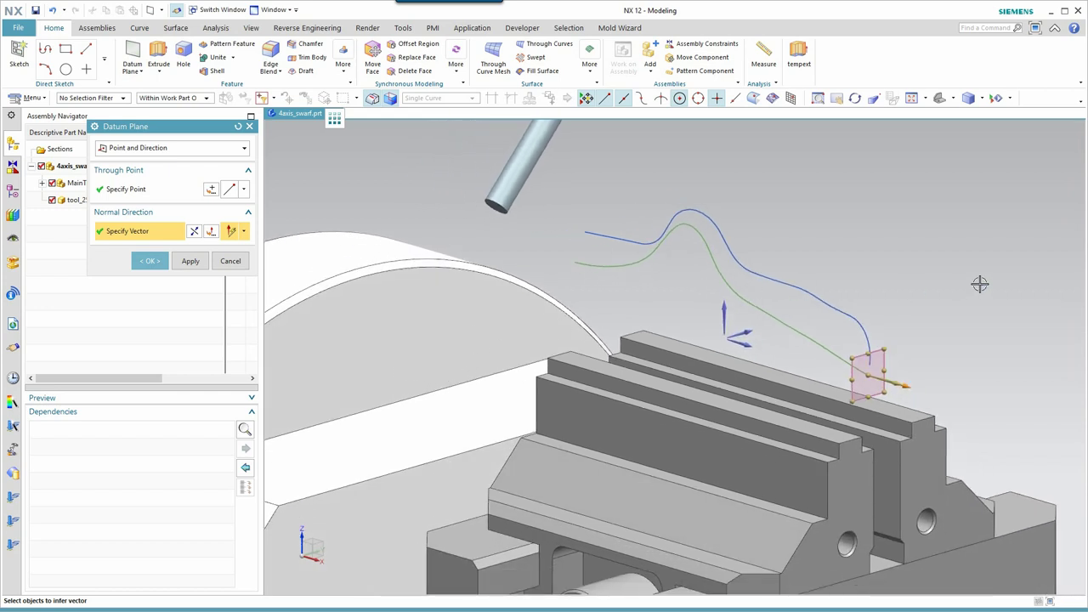
pyautogui.moveTo(980, 284); pyautogui.dragTo(416, 270, button='middle')
pyautogui.click(211, 231)
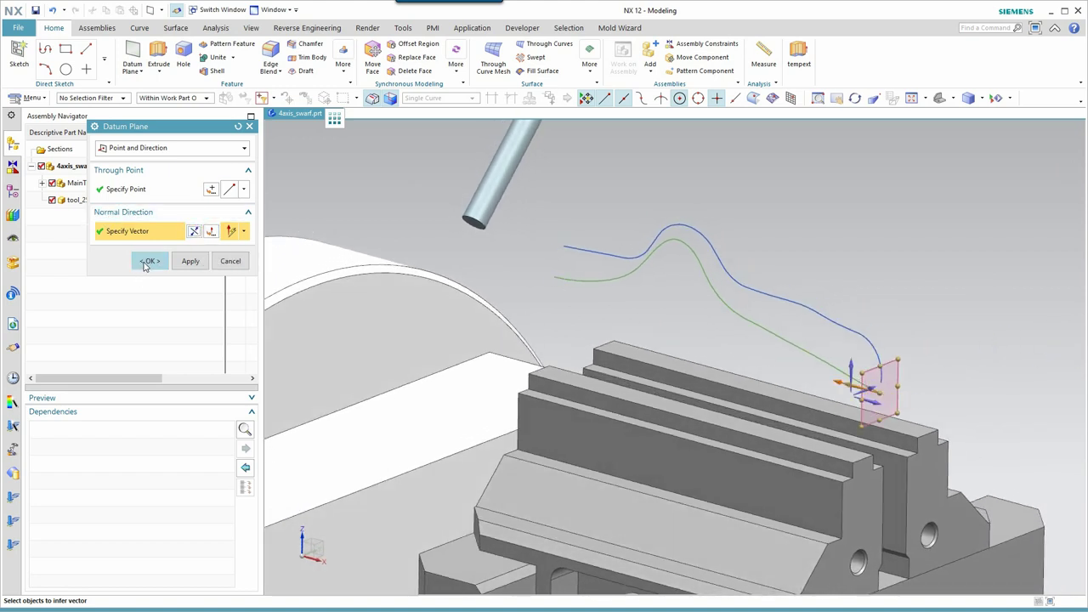
pyautogui.click(147, 263)
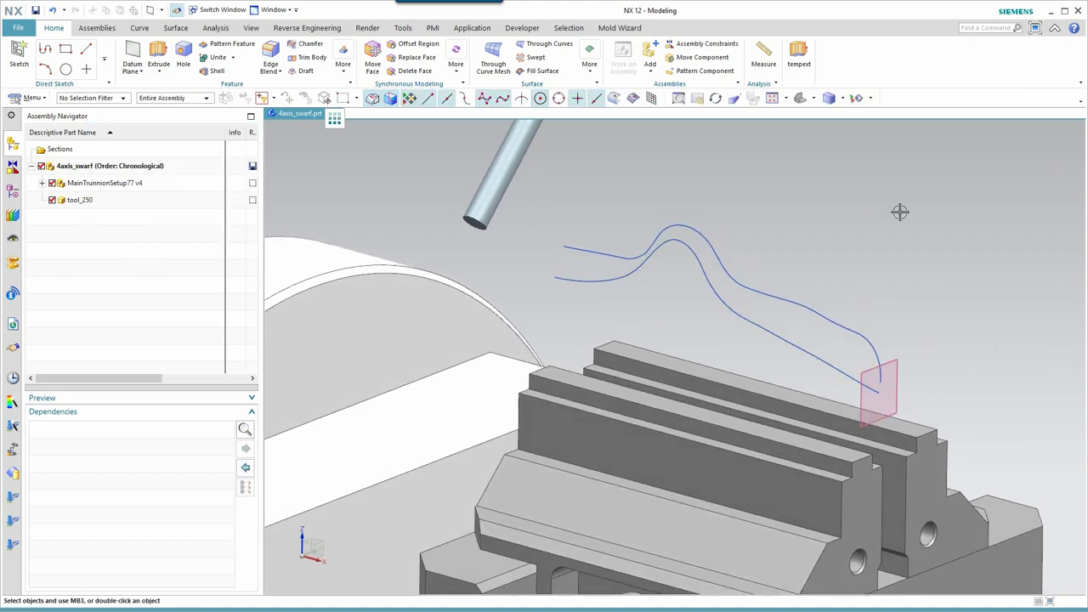
# - Set up an At Distance datum plane 1 in from the end datum plane, offset inward along the two curves
pyautogui.moveTo(899, 212); pyautogui.dragTo(938, 348, button='middle')
pyautogui.moveTo(344, 192); pyautogui.dragTo(350, 193, button='middle')
pyautogui.moveTo(699, 217); pyautogui.dragTo(712, 219, button='middle')
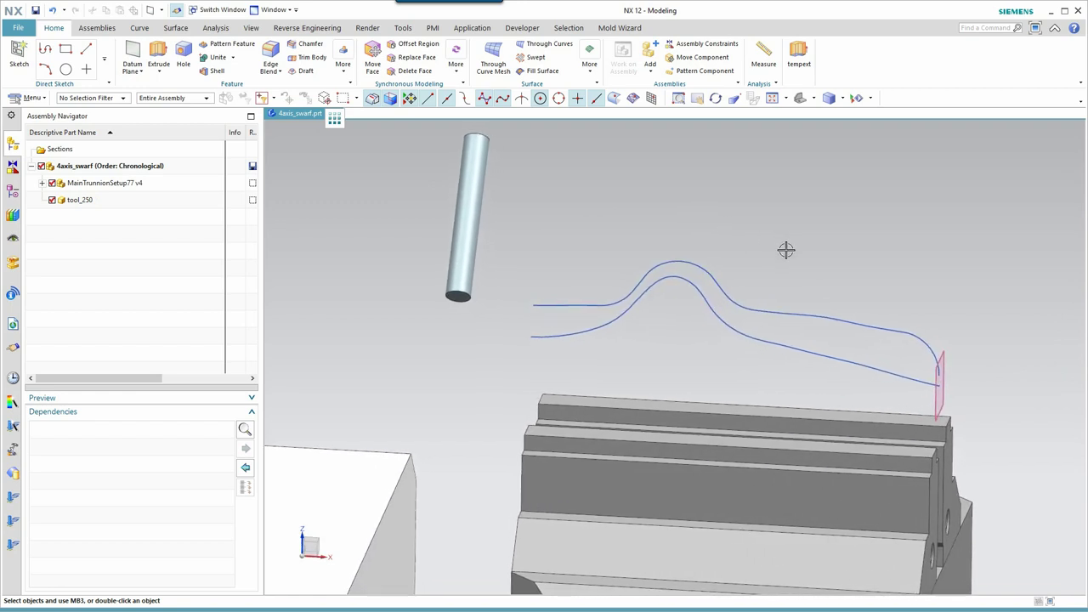
pyautogui.moveTo(785, 249); pyautogui.dragTo(948, 374, button='middle')
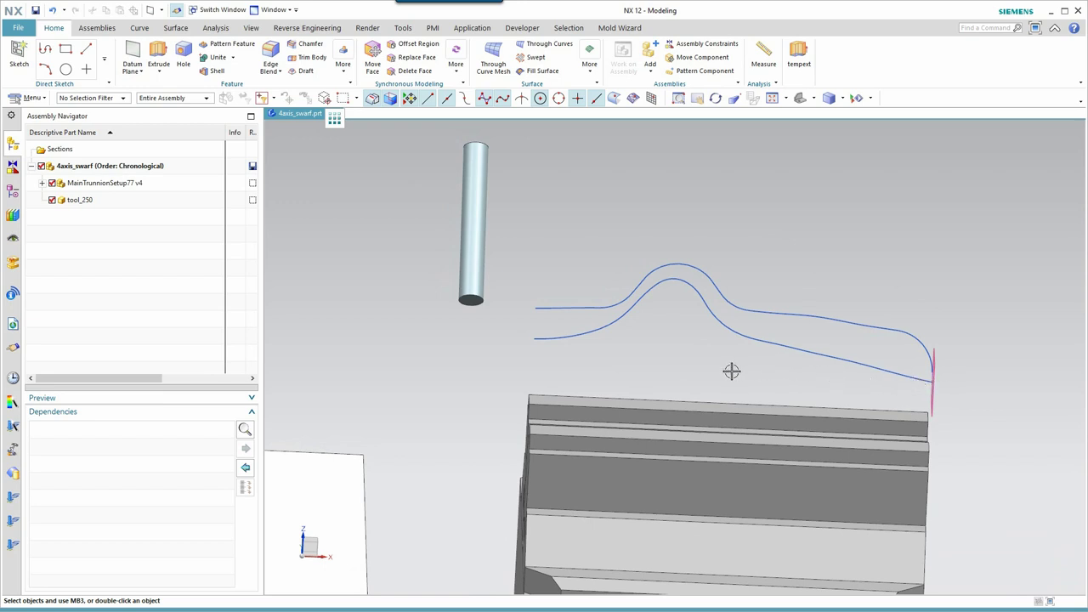
pyautogui.click(142, 75)
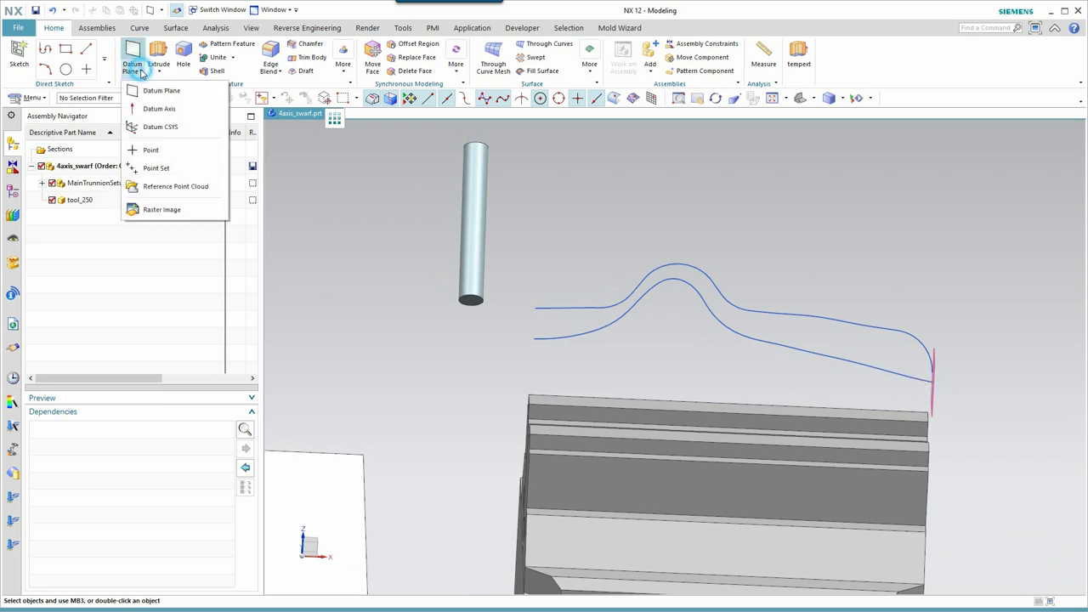
pyautogui.click(157, 90)
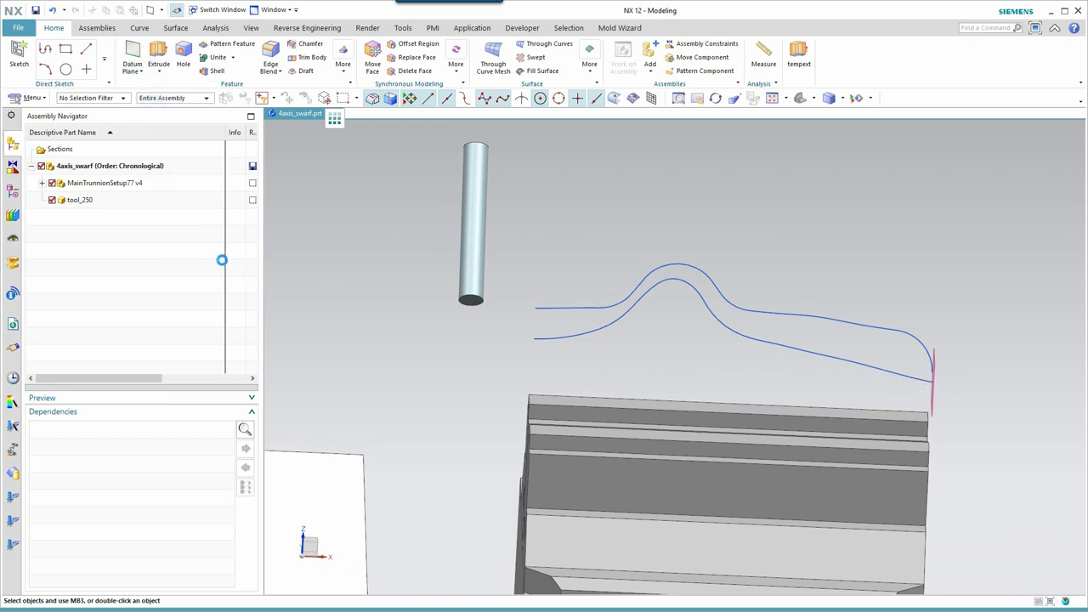
pyautogui.click(177, 150)
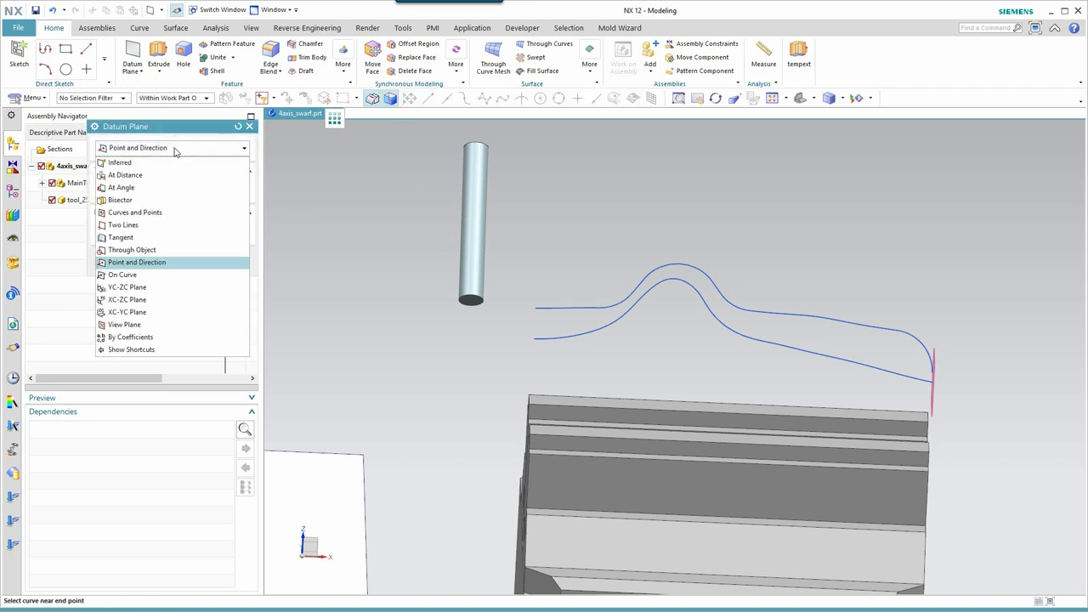
pyautogui.click(125, 174)
pyautogui.moveTo(940, 311); pyautogui.dragTo(889, 407, button='middle')
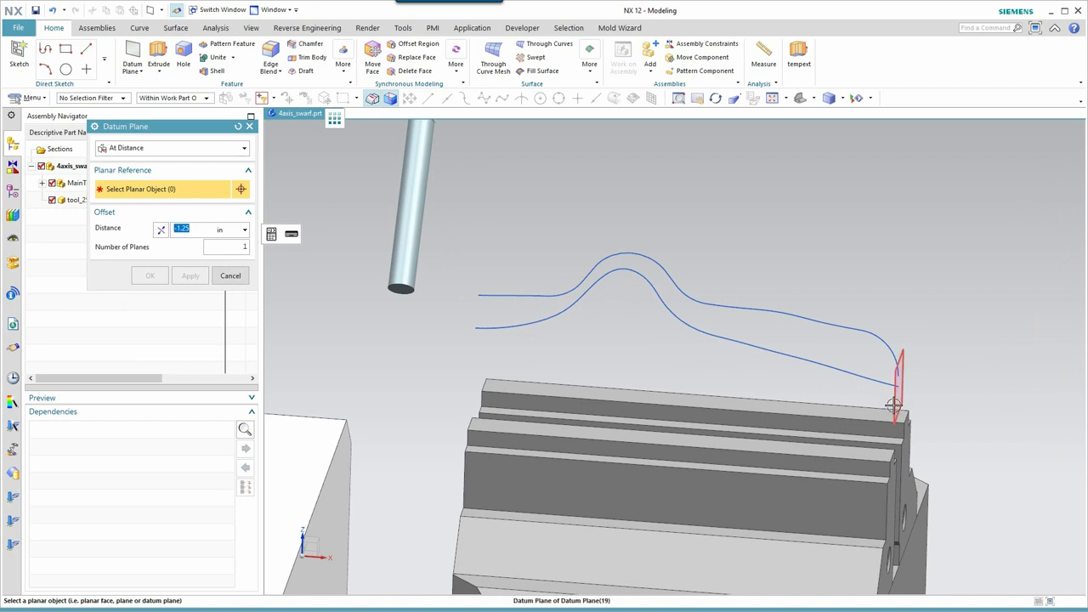
pyautogui.click(894, 406)
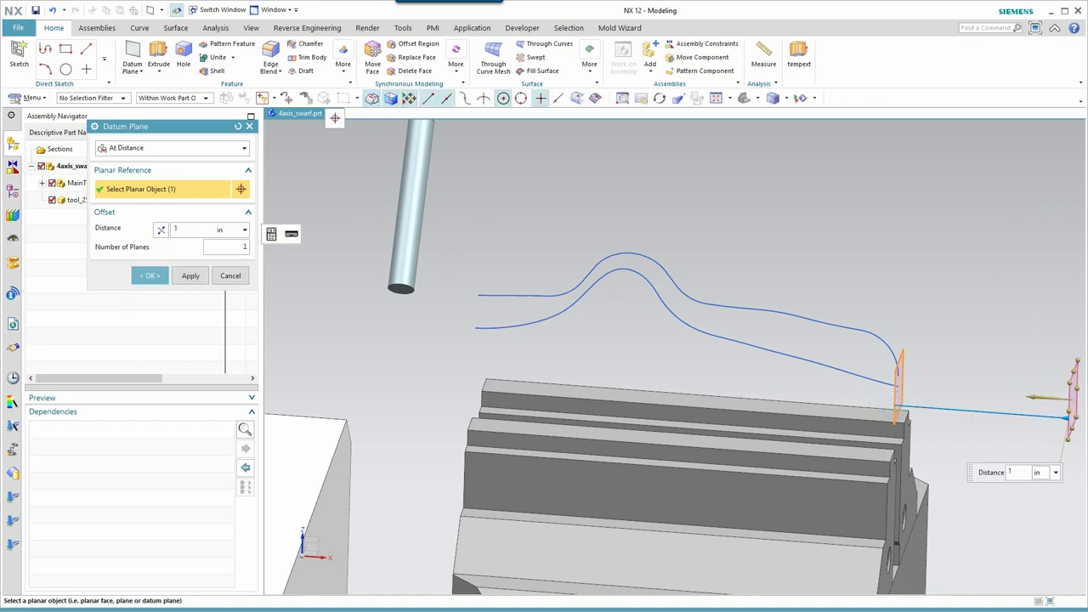
pyautogui.write('1')
pyautogui.press('Return')
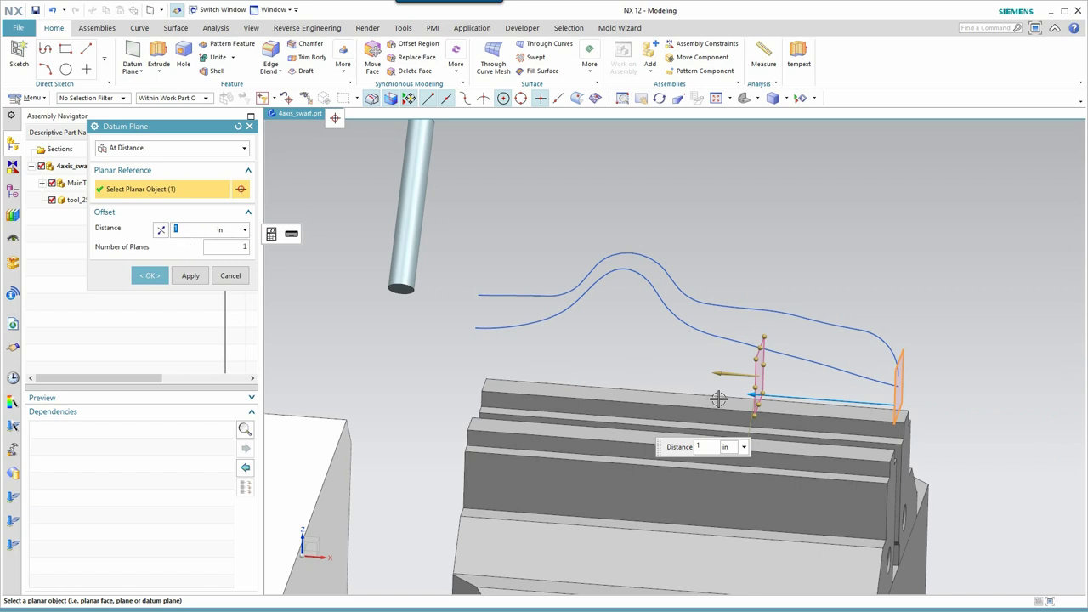
# - Link the plane's offset to the expression "distance" through a formula and create the offset datum plane
pyautogui.click(245, 231)
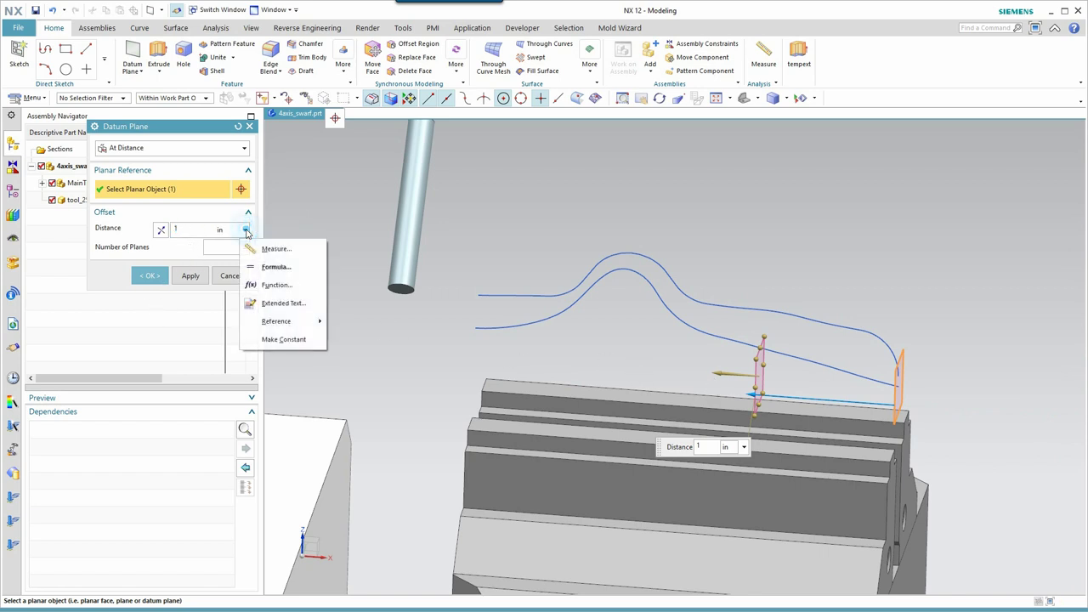
pyautogui.click(275, 267)
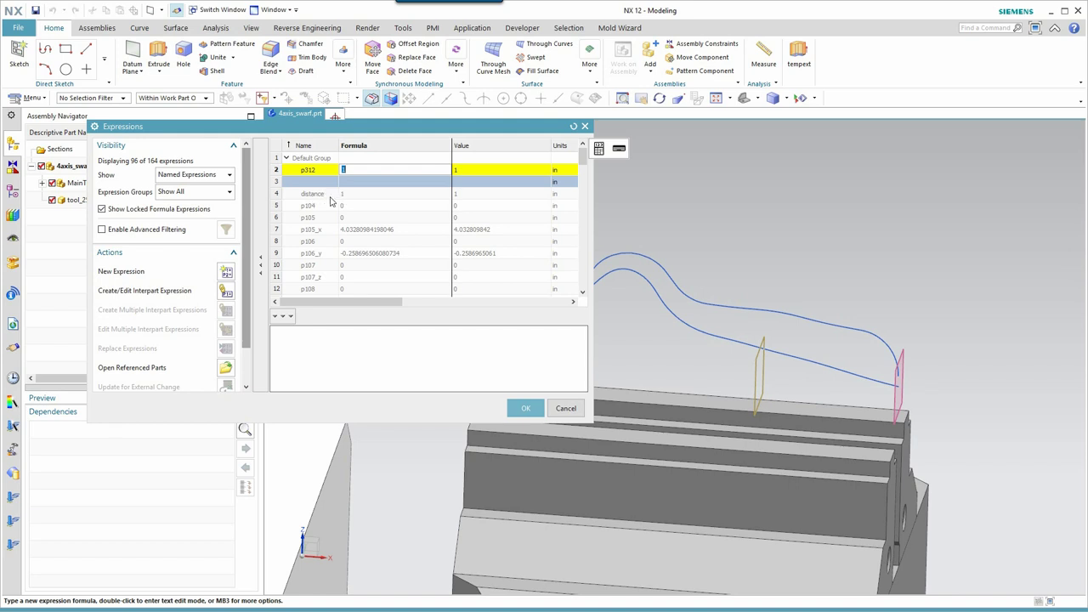
pyautogui.write('di')
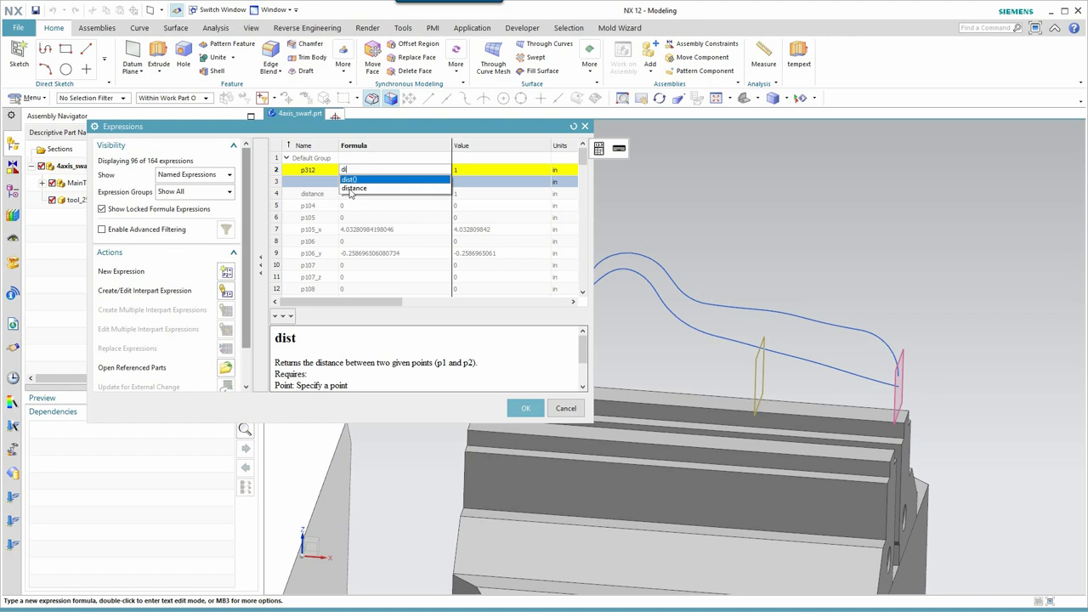
pyautogui.click(349, 189)
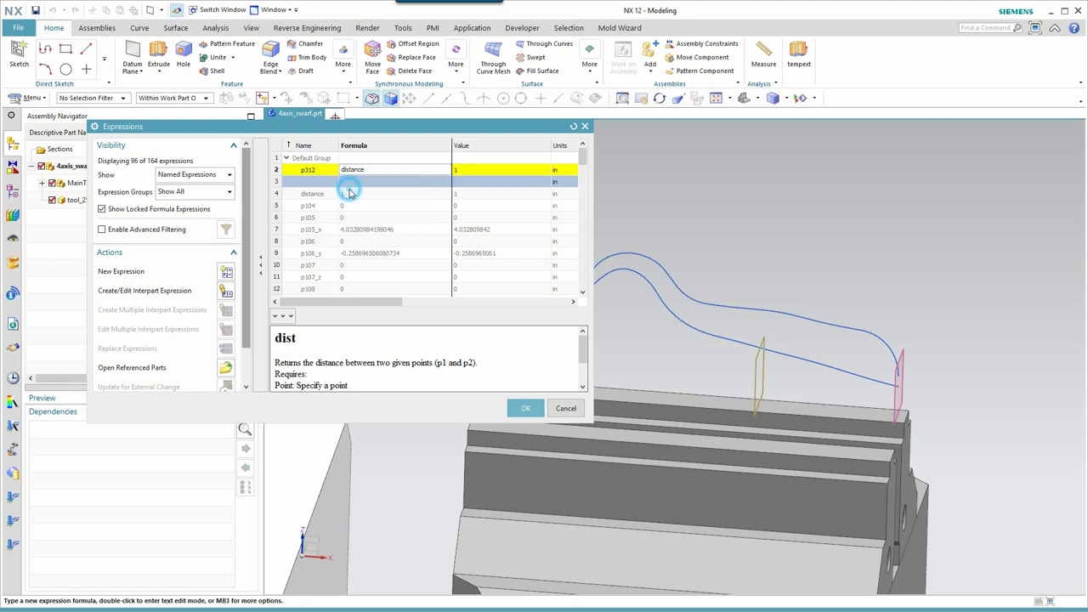
pyautogui.click(527, 409)
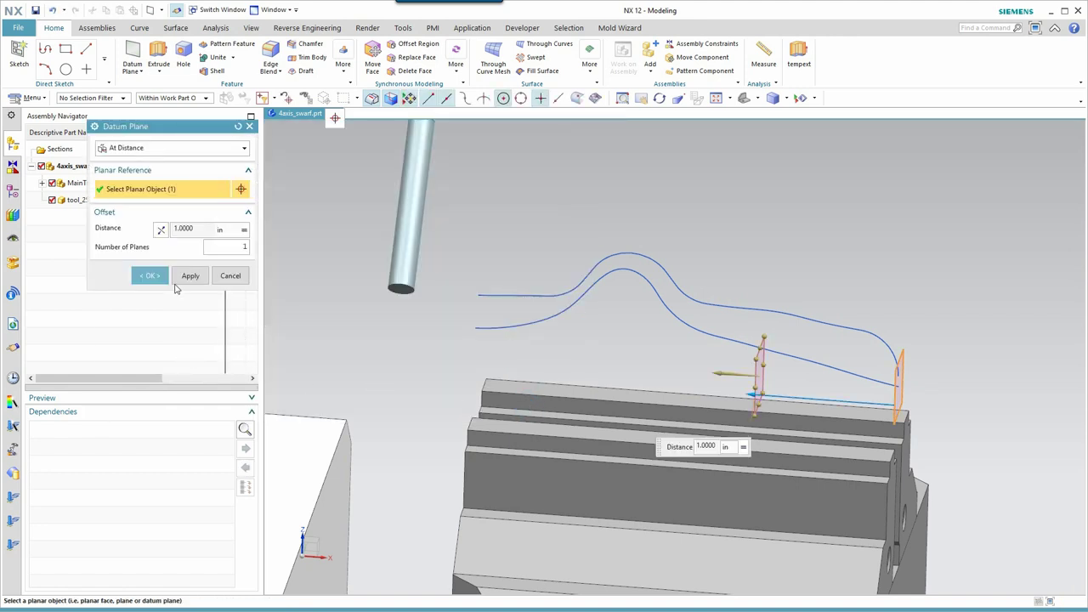
pyautogui.click(147, 277)
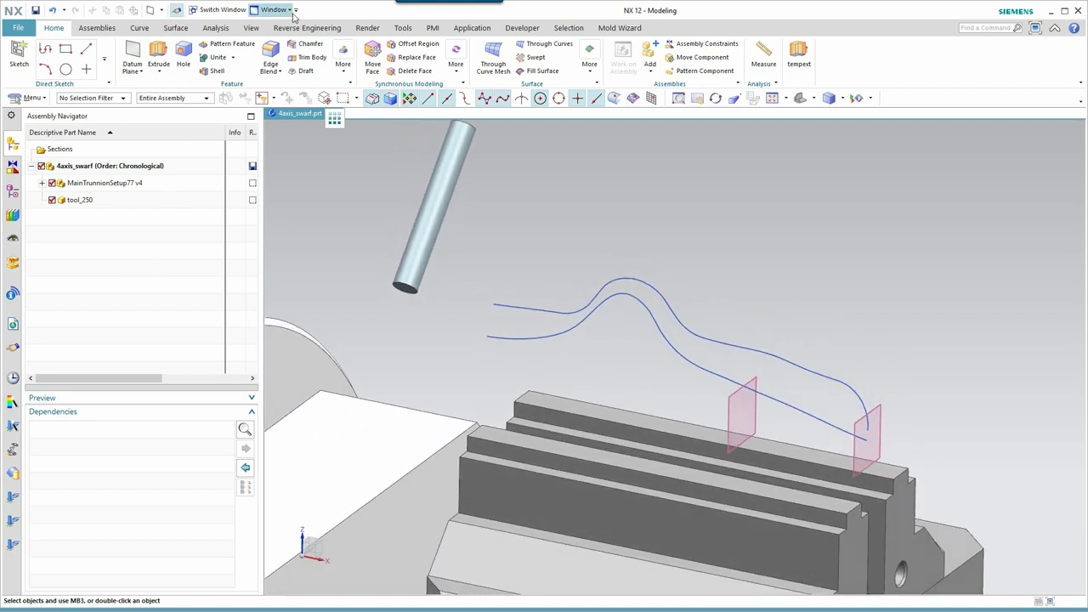
# - Start Assembly Constraints and move the tool_250 component close to the two curves
pyautogui.click(97, 27)
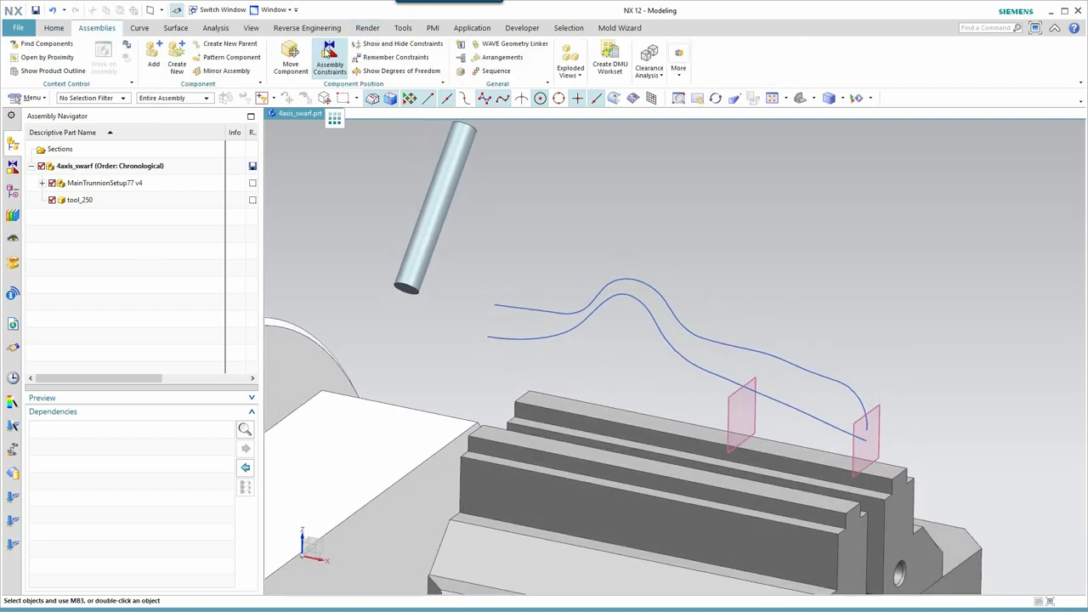
pyautogui.click(328, 57)
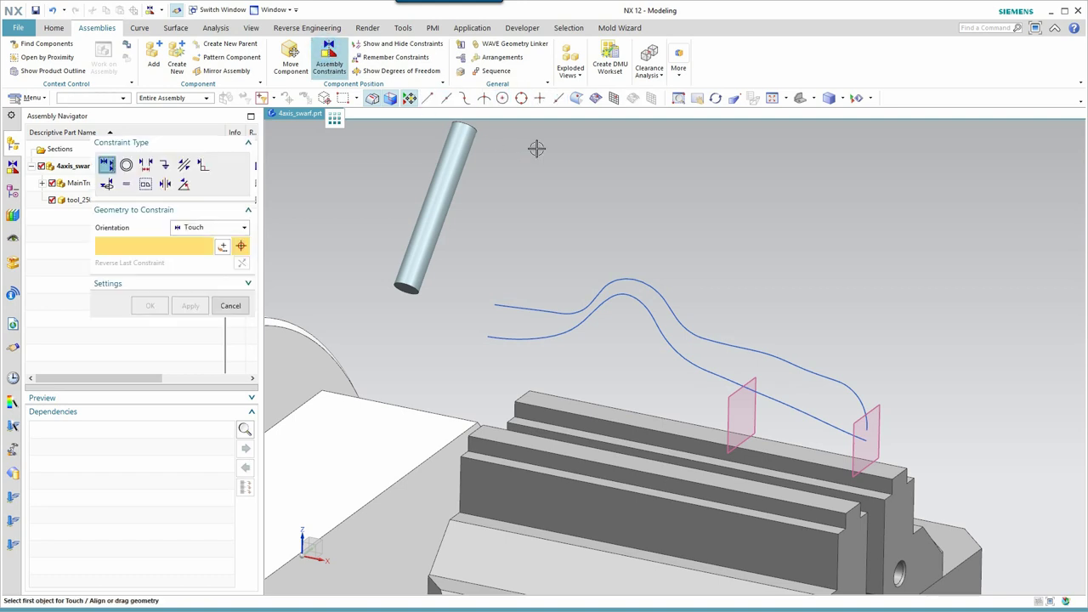
pyautogui.moveTo(460, 148); pyautogui.dragTo(799, 267)
pyautogui.moveTo(846, 232); pyautogui.dragTo(766, 288, button='middle')
pyautogui.moveTo(770, 287); pyautogui.dragTo(617, 277)
pyautogui.moveTo(961, 316); pyautogui.dragTo(1012, 311, button='middle')
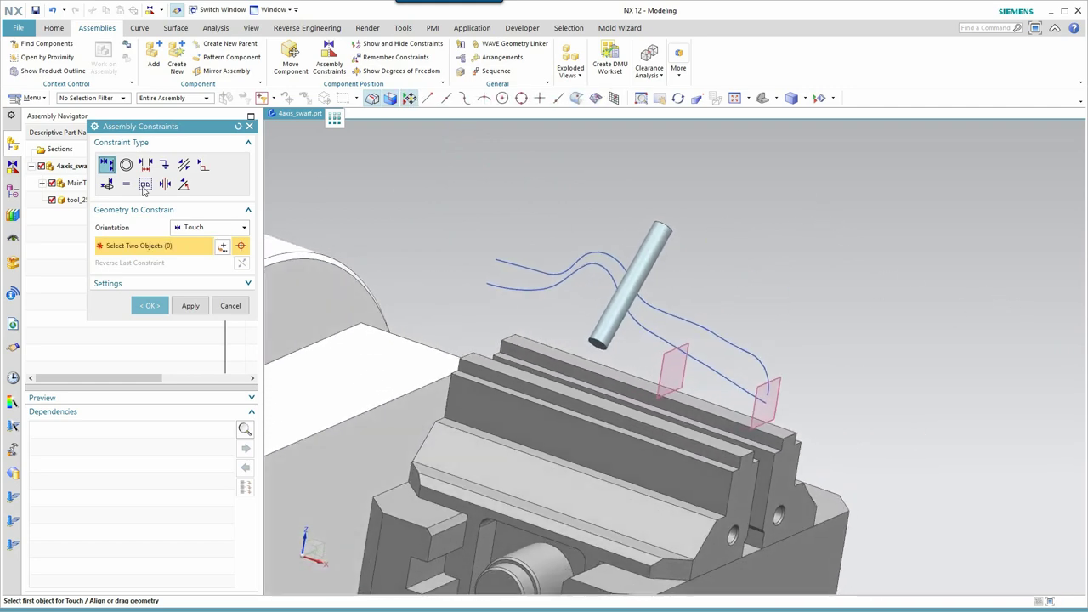
# - Constrain the tool's centerline to the offset datum plane with the Infer Center/Axis orientation
pyautogui.click(204, 227)
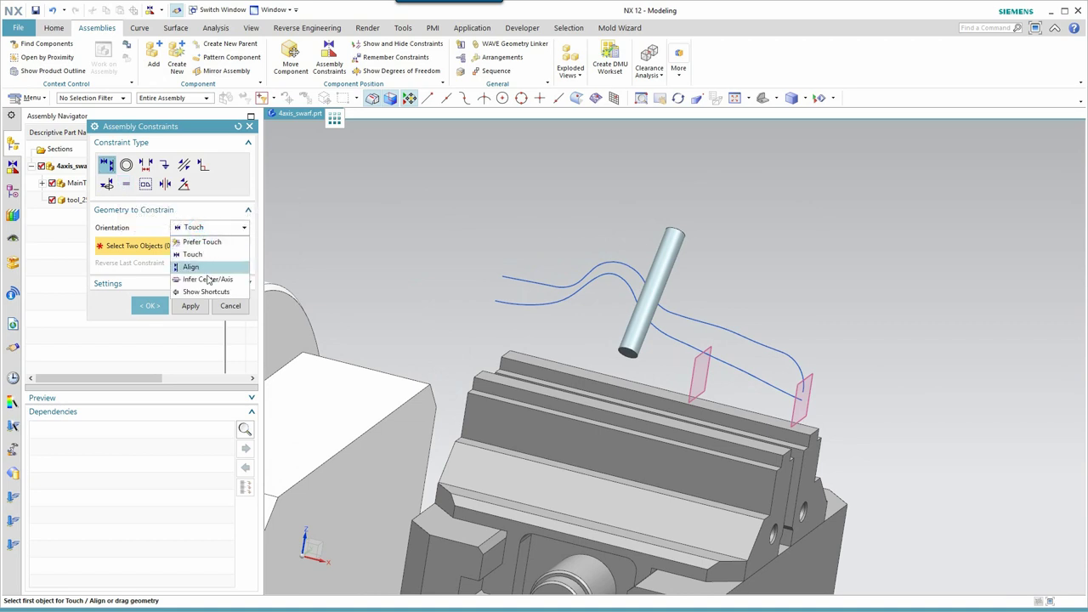
pyautogui.click(204, 279)
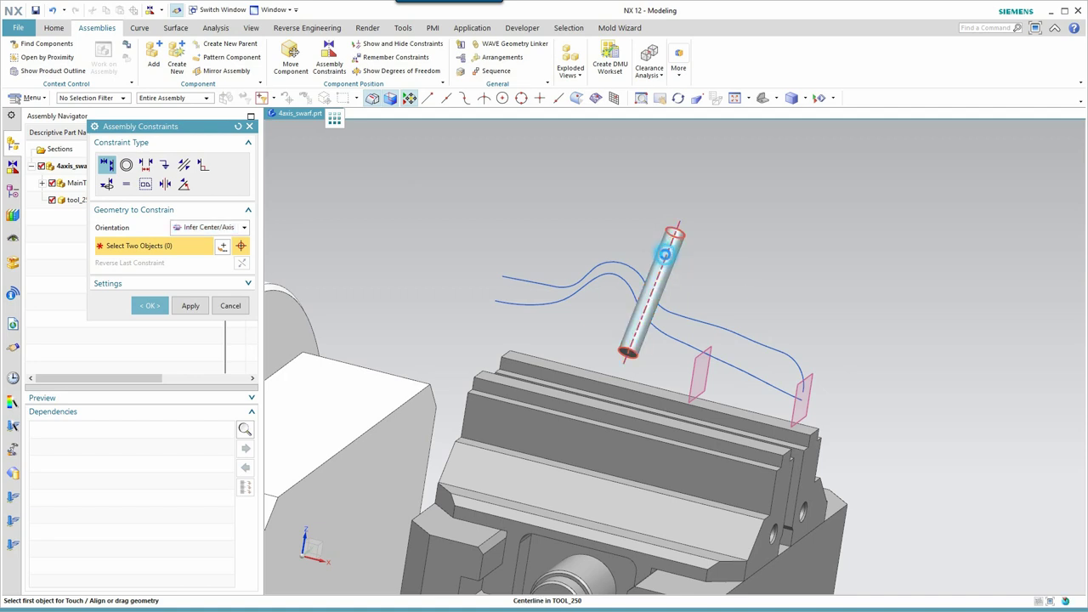
pyautogui.click(671, 255)
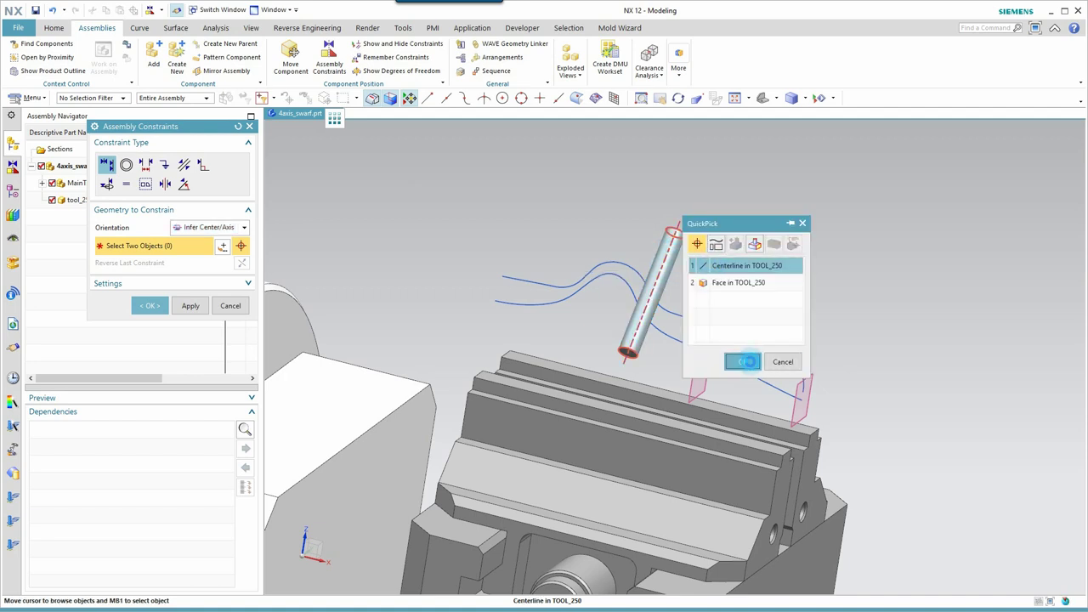
pyautogui.click(743, 361)
pyautogui.click(709, 349)
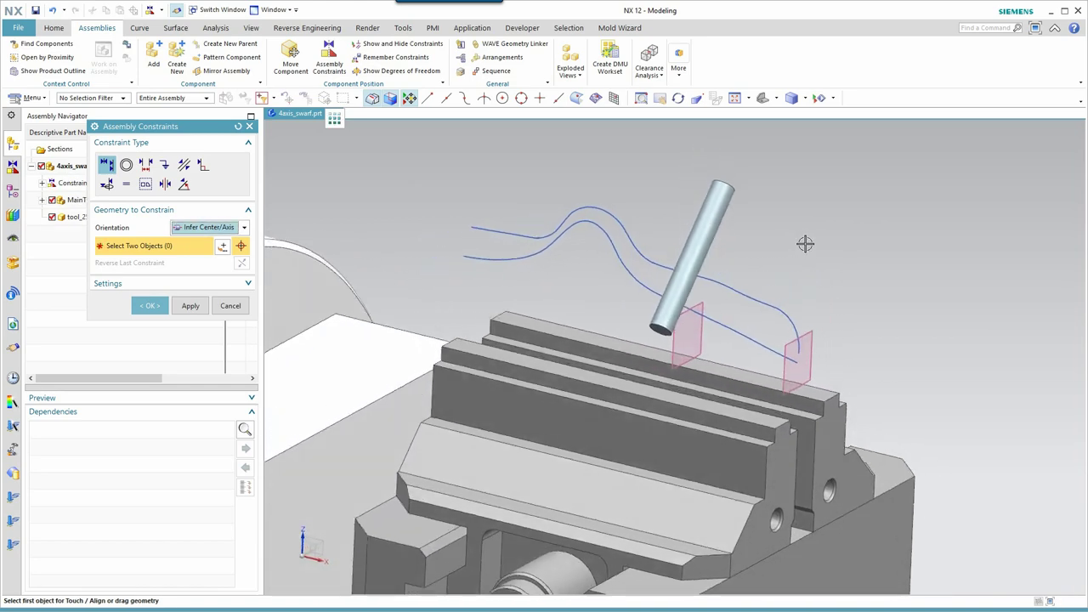
# - Add a Touch constraint between the upper composite curve and the cylindrical face of the tool
pyautogui.click(194, 228)
pyautogui.click(195, 251)
pyautogui.scroll(5, 560, 240)
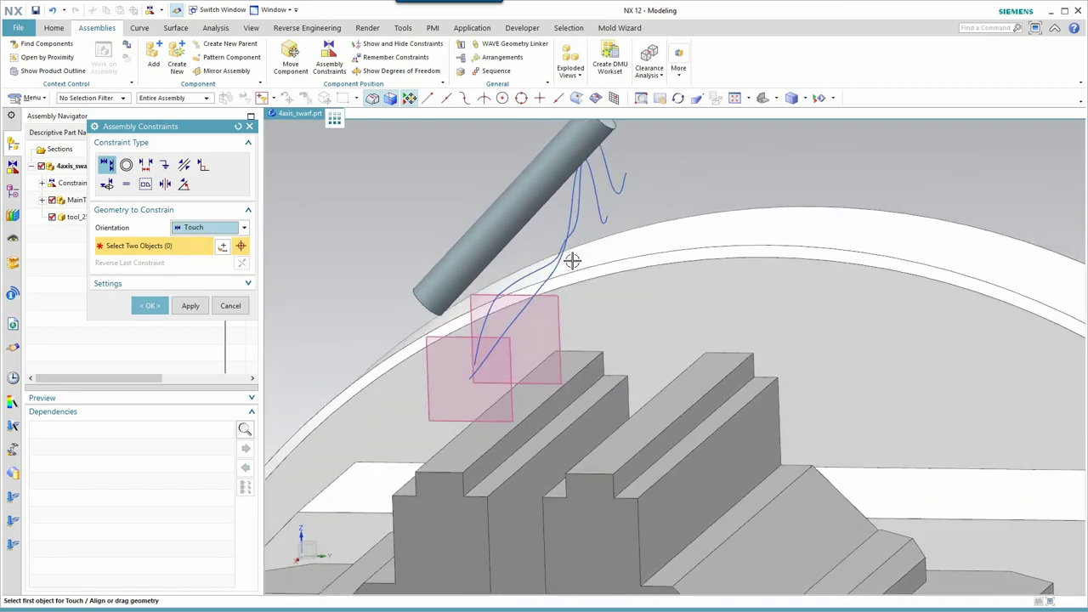
pyautogui.moveTo(572, 260); pyautogui.dragTo(599, 222, button='middle')
pyautogui.click(577, 236)
pyautogui.moveTo(665, 175); pyautogui.dragTo(511, 206, button='middle')
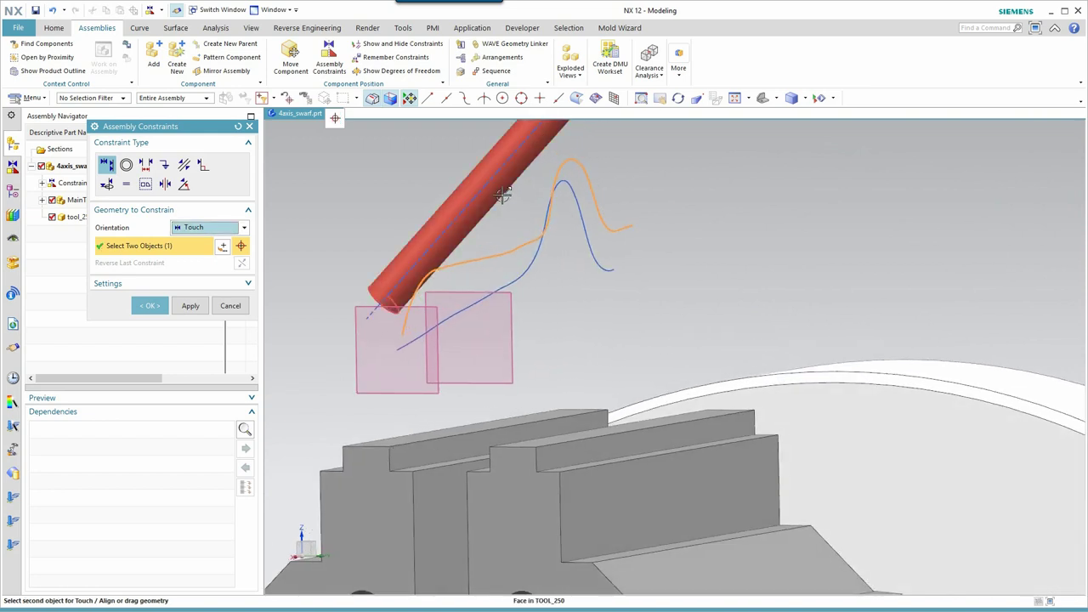
pyautogui.click(501, 196)
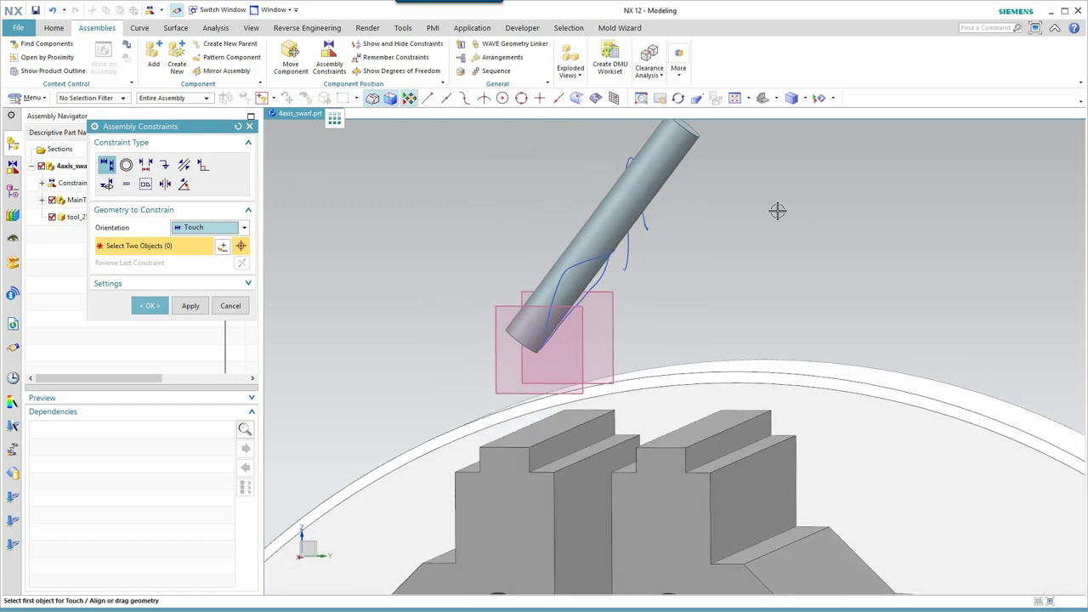
# - Add a Touch constraint between the lower composite curve and the tool's cylindrical face, and finish the assembly constraints
pyautogui.moveTo(777, 211); pyautogui.dragTo(585, 270, button='middle')
pyautogui.click(585, 267)
pyautogui.moveTo(821, 275); pyautogui.dragTo(563, 261, button='middle')
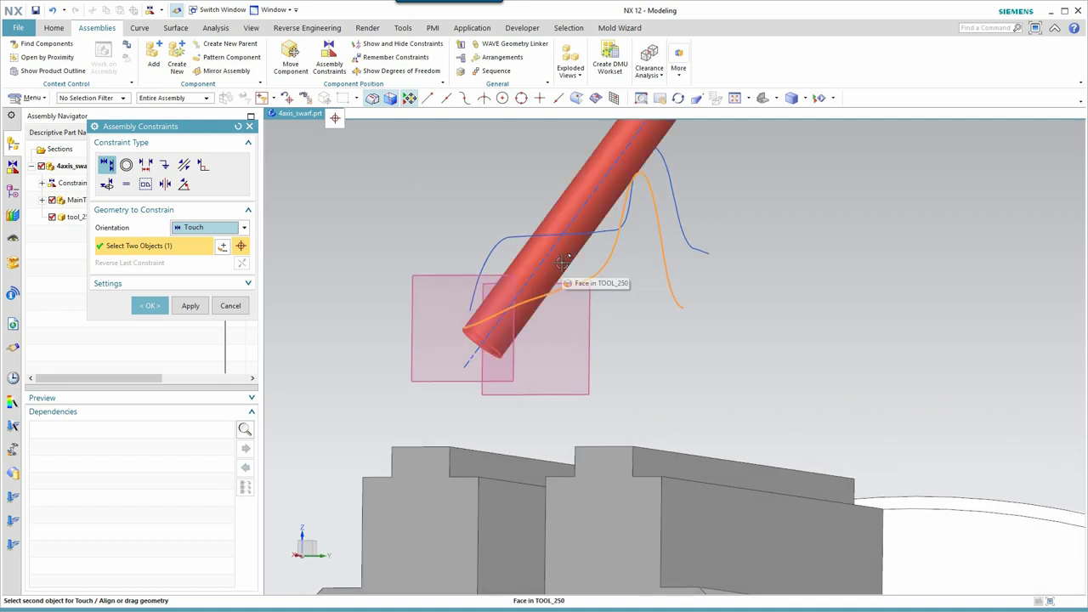
pyautogui.click(563, 262)
pyautogui.moveTo(770, 286); pyautogui.dragTo(751, 285, button='middle')
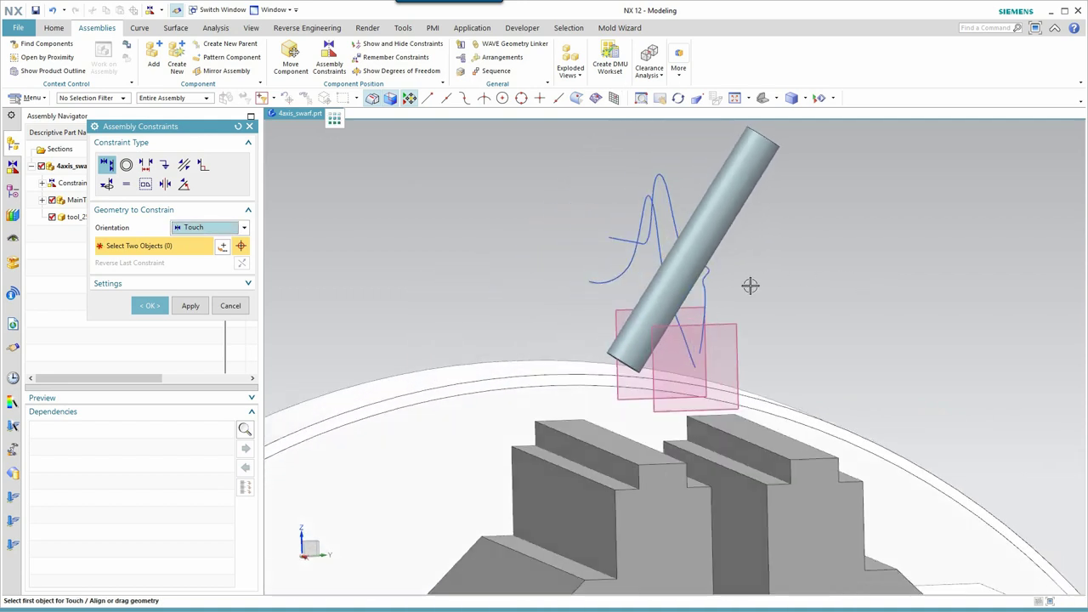
pyautogui.click(149, 306)
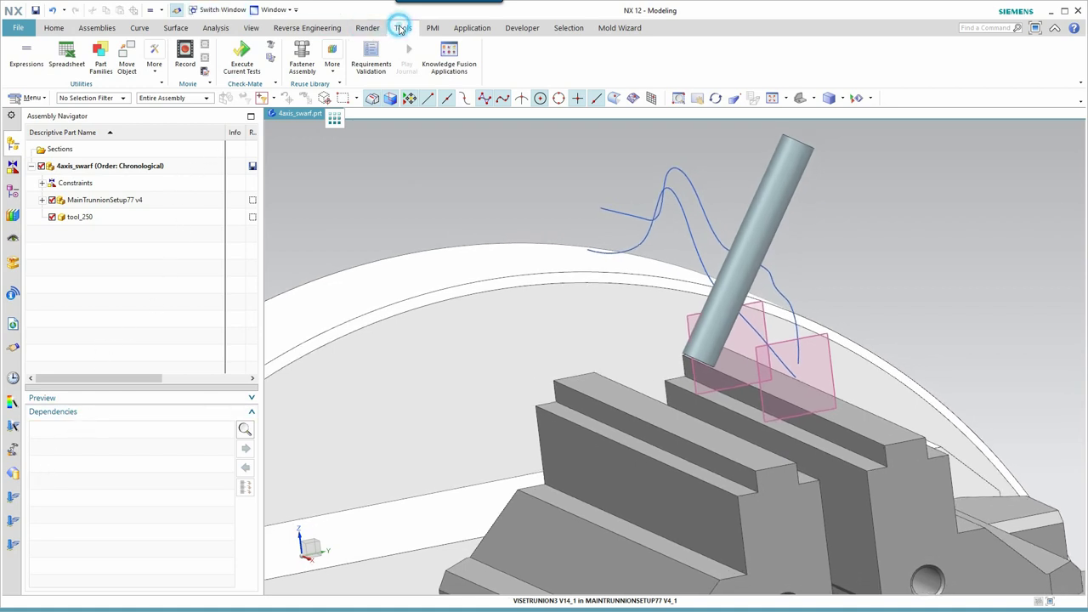
# - Set the "distance" expression to .8 in and apply it to the model
pyautogui.click(26, 53)
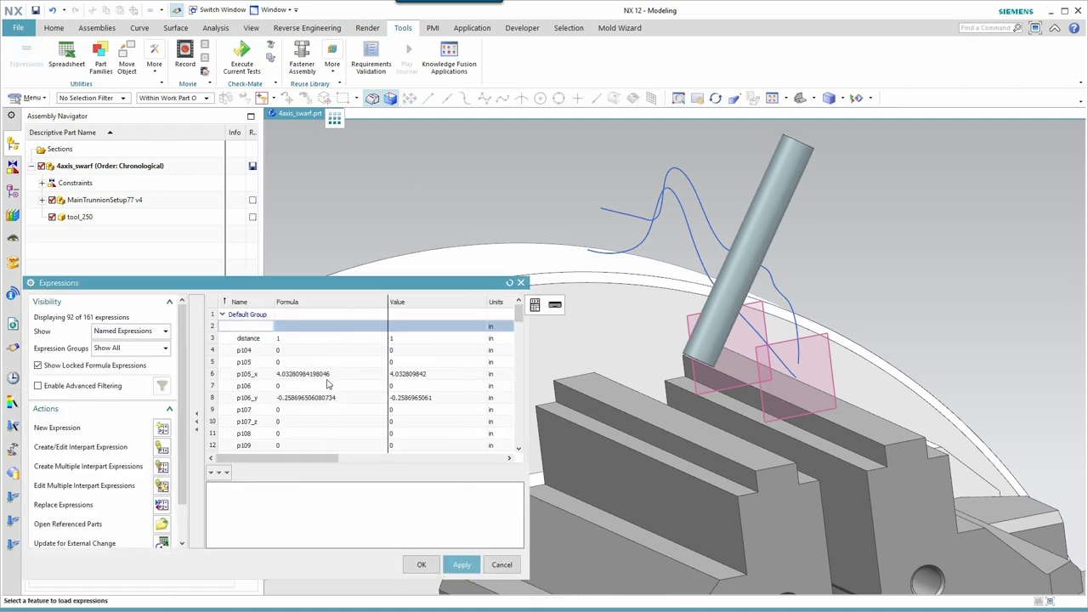
pyautogui.click(291, 340)
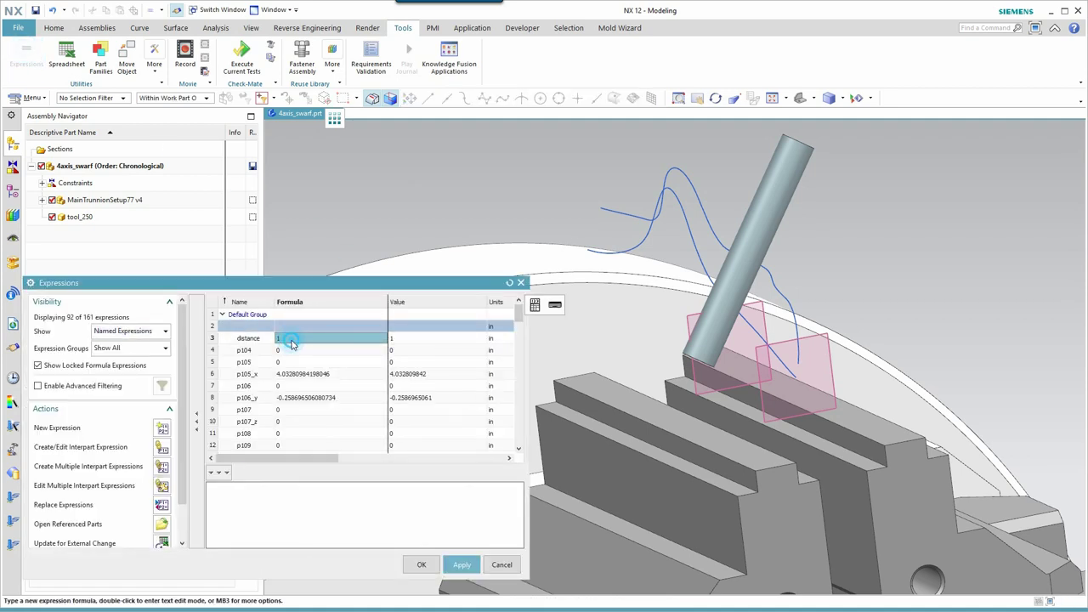
pyautogui.doubleClick(290, 339)
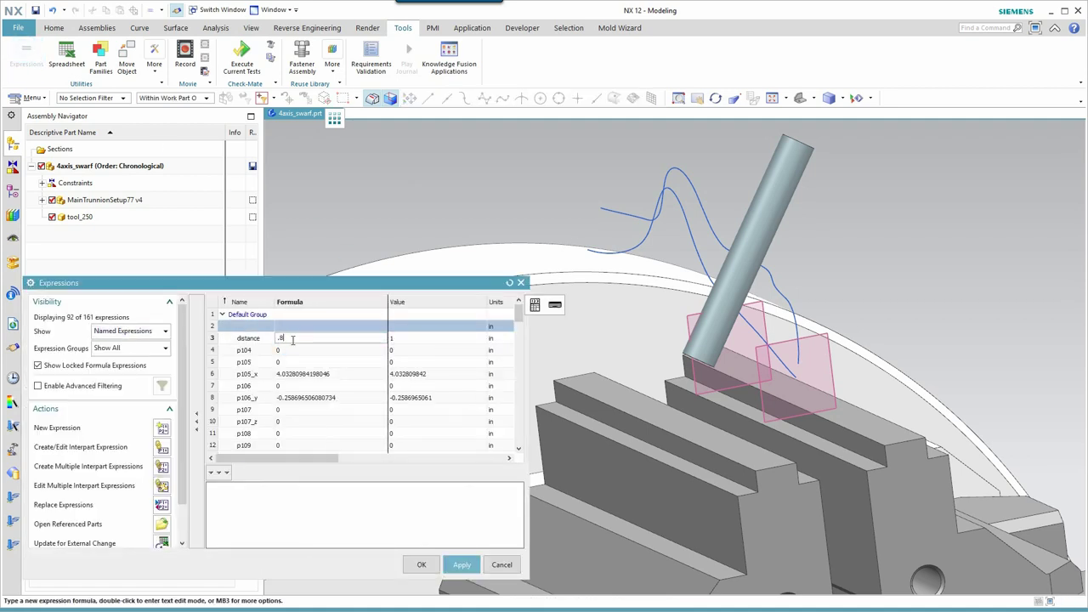
pyautogui.write('.8')
pyautogui.press('Return')
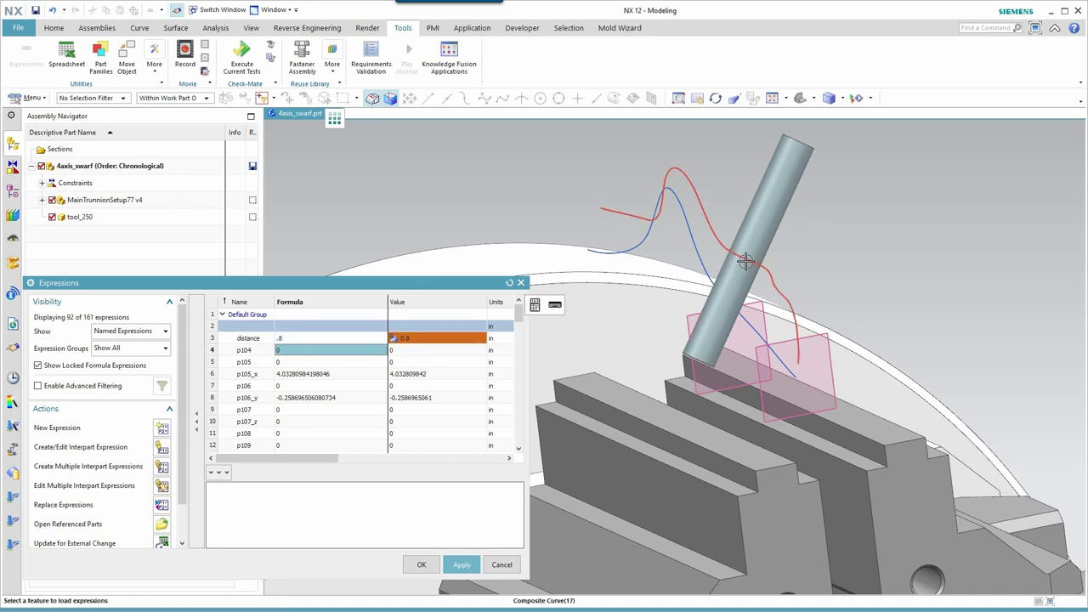
pyautogui.click(463, 565)
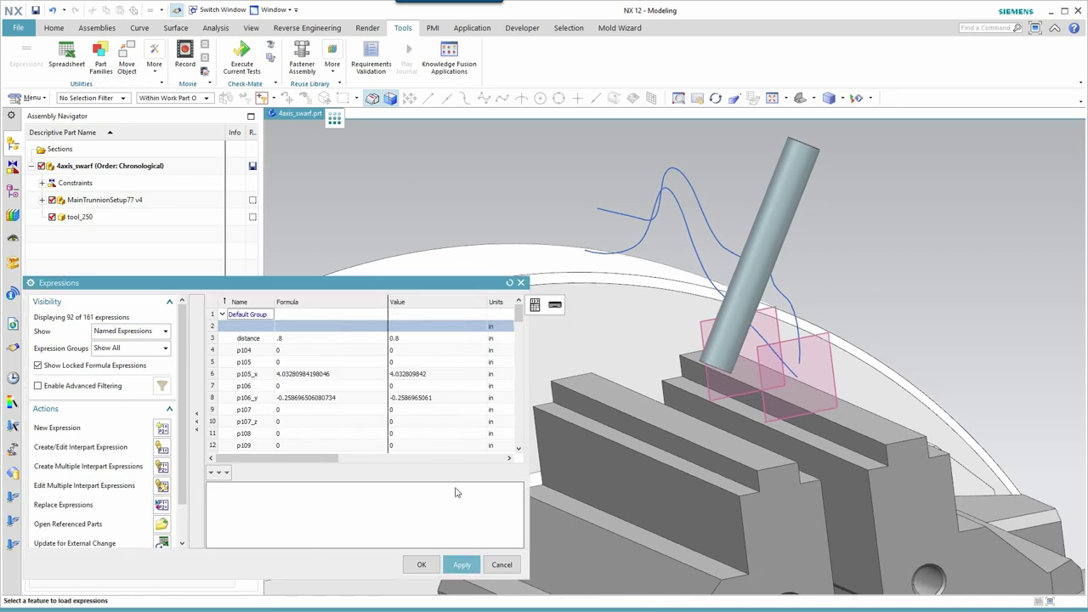
# - Set the "distance" expression to .5 in and update the tool position
pyautogui.click(284, 338)
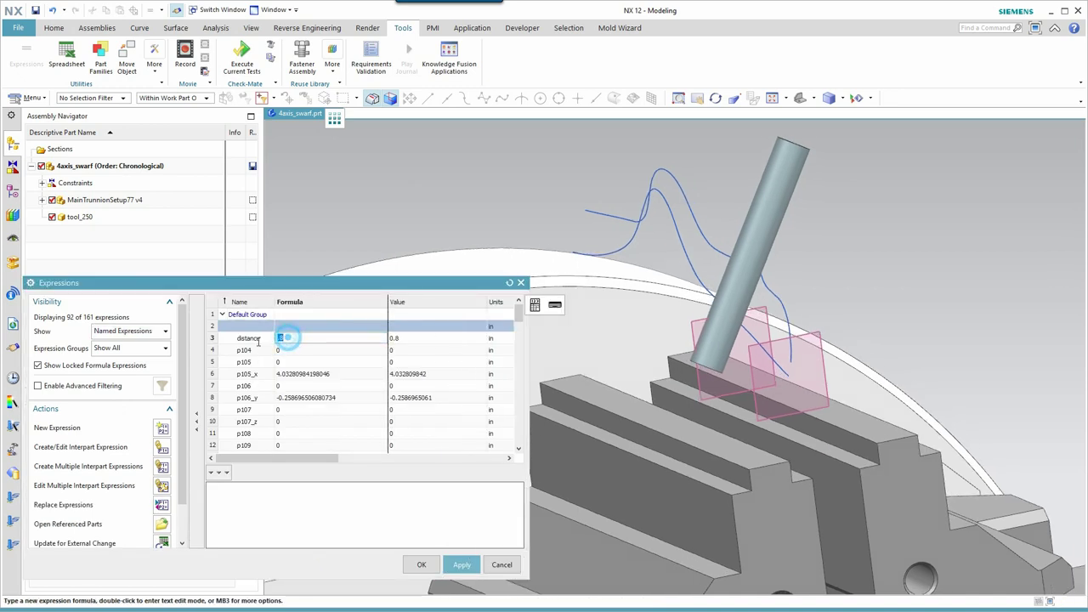
pyautogui.press('Return')
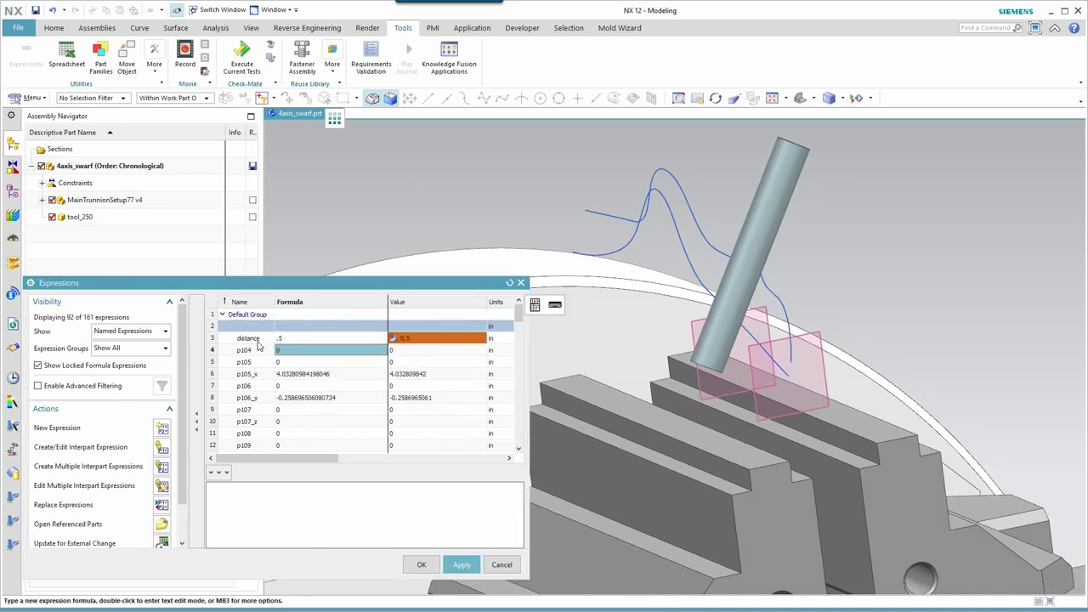
pyautogui.click(459, 566)
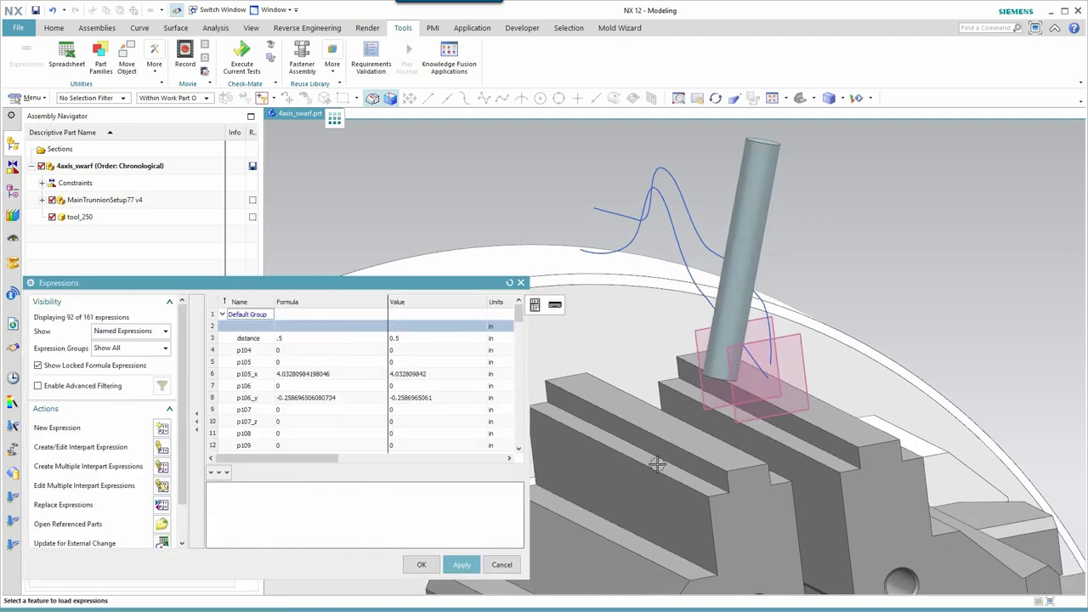
# - Set the "distance" expression to .2 in and apply it to the model
pyautogui.moveTo(649, 446); pyautogui.dragTo(680, 318, button='middle')
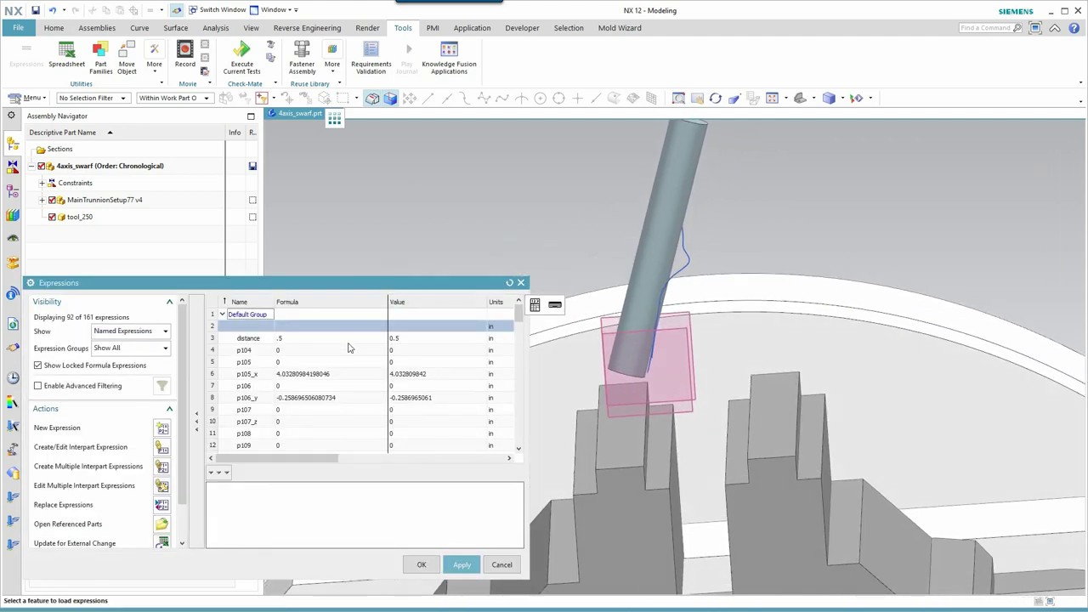
pyautogui.click(312, 342)
pyautogui.doubleClick(311, 347)
pyautogui.write('.2')
pyautogui.press('Return')
pyautogui.click(462, 565)
# - Set the "distance" expression to .1 in and apply it so the tool moves along the curves
pyautogui.click(301, 338)
pyautogui.write('.1')
pyautogui.press('Return')
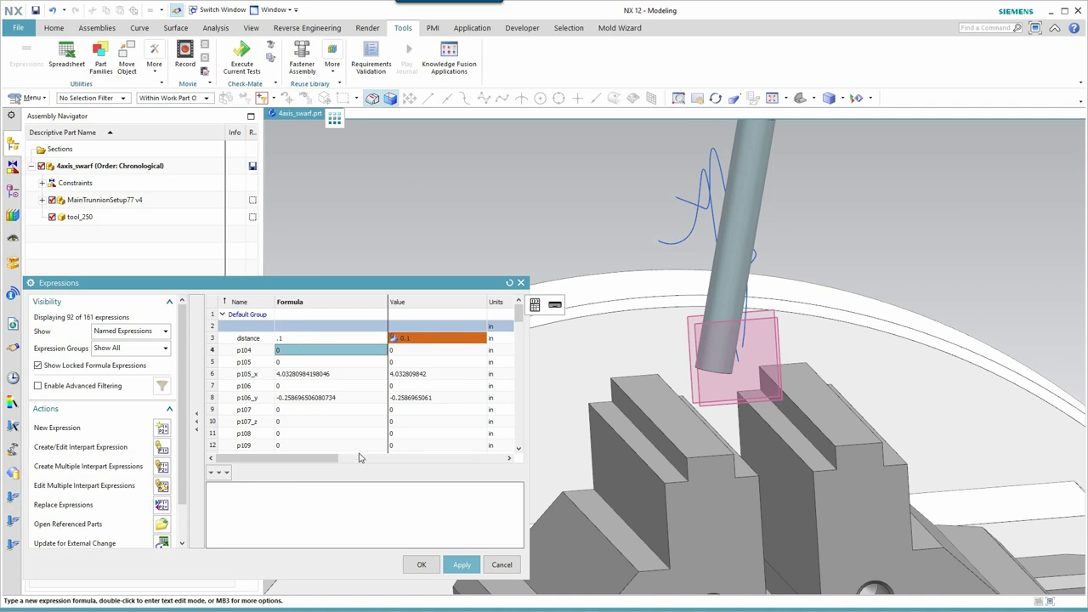
pyautogui.click(462, 564)
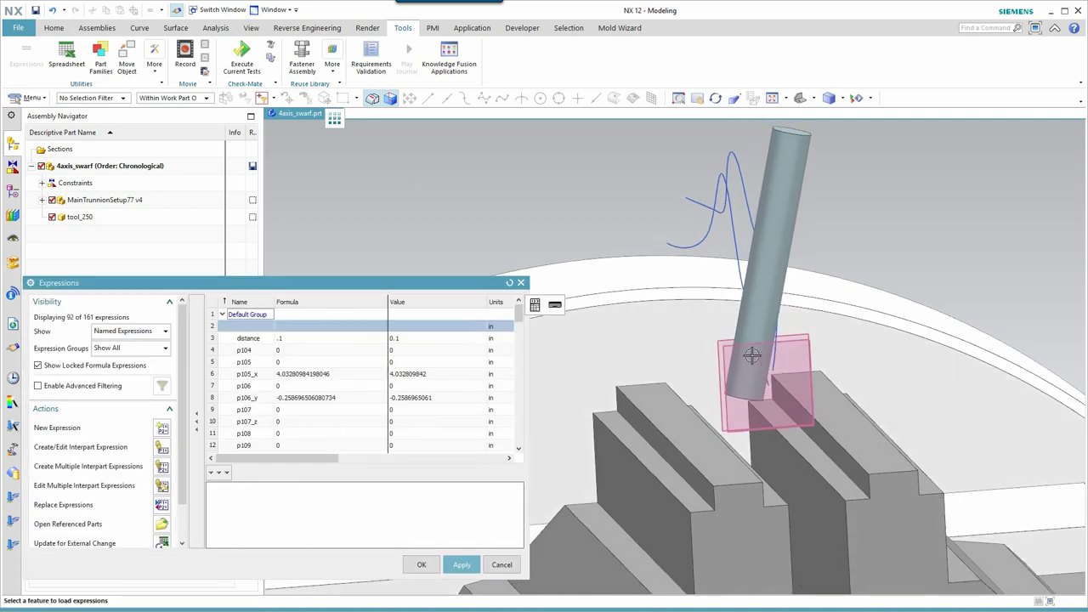
# - Set the "distance" expression to .02 in and update the tool position
pyautogui.click(302, 340)
pyautogui.write('.02')
pyautogui.press('Return')
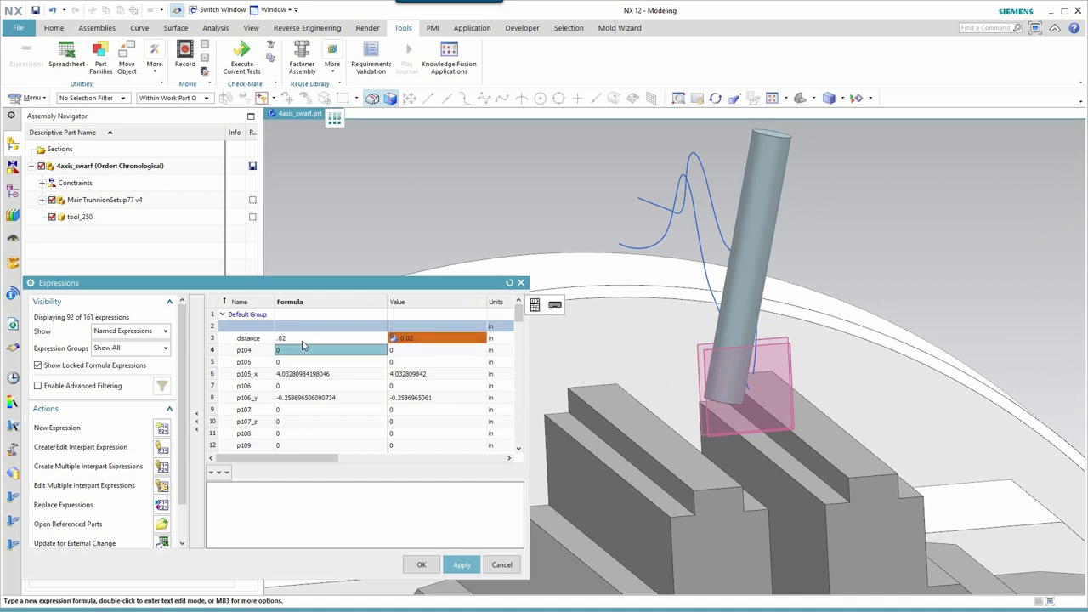
pyautogui.click(453, 564)
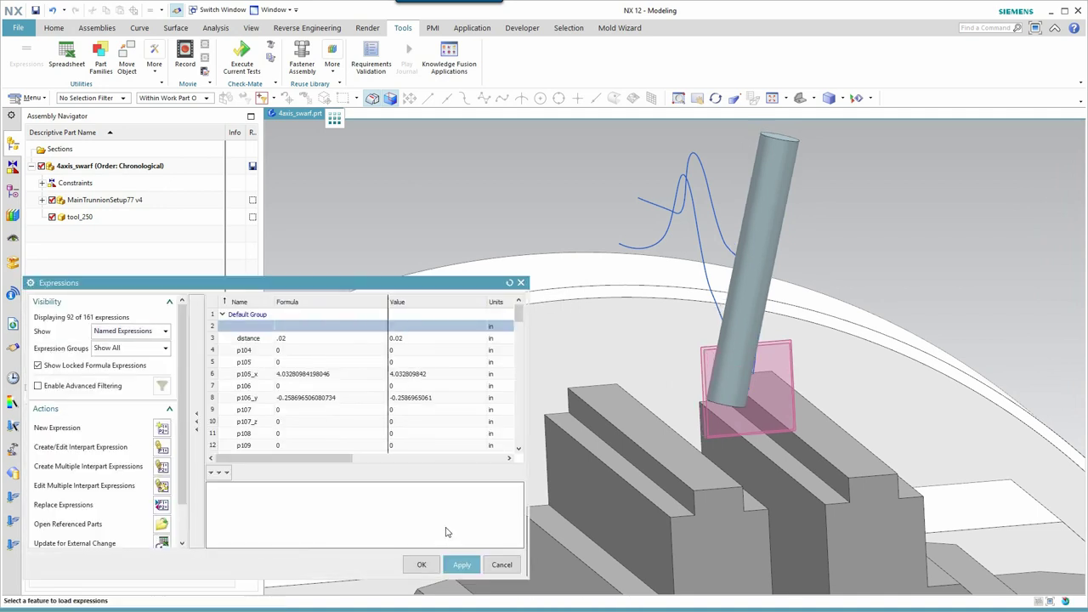
# - Set the "distance" expression to .014 in, apply it and finish editing the expressions
pyautogui.click(283, 337)
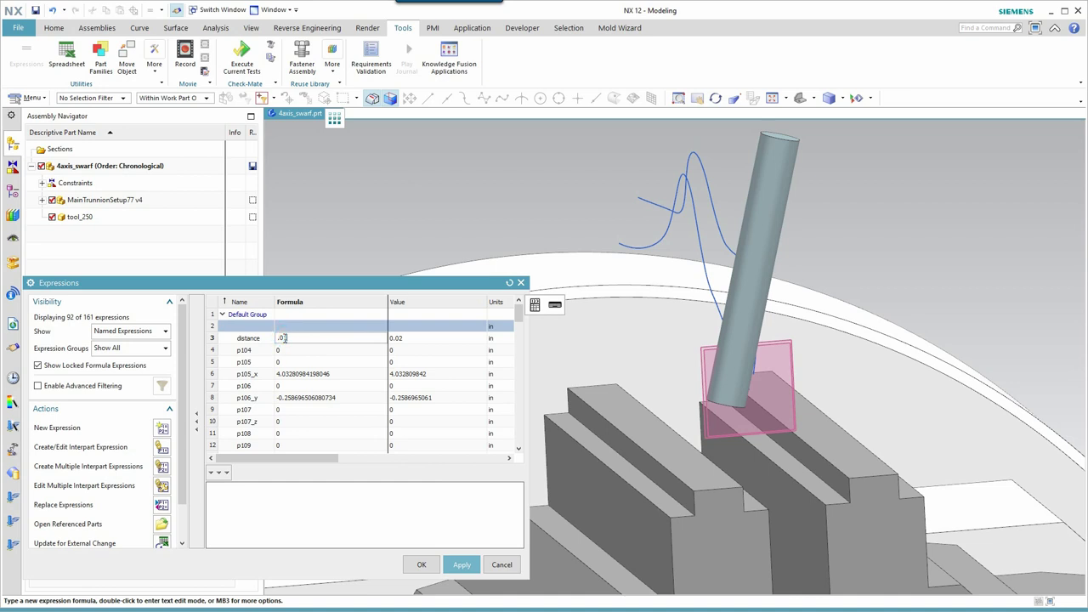
pyautogui.write('.014')
pyautogui.click(462, 562)
pyautogui.moveTo(577, 360); pyautogui.dragTo(535, 384, button='middle')
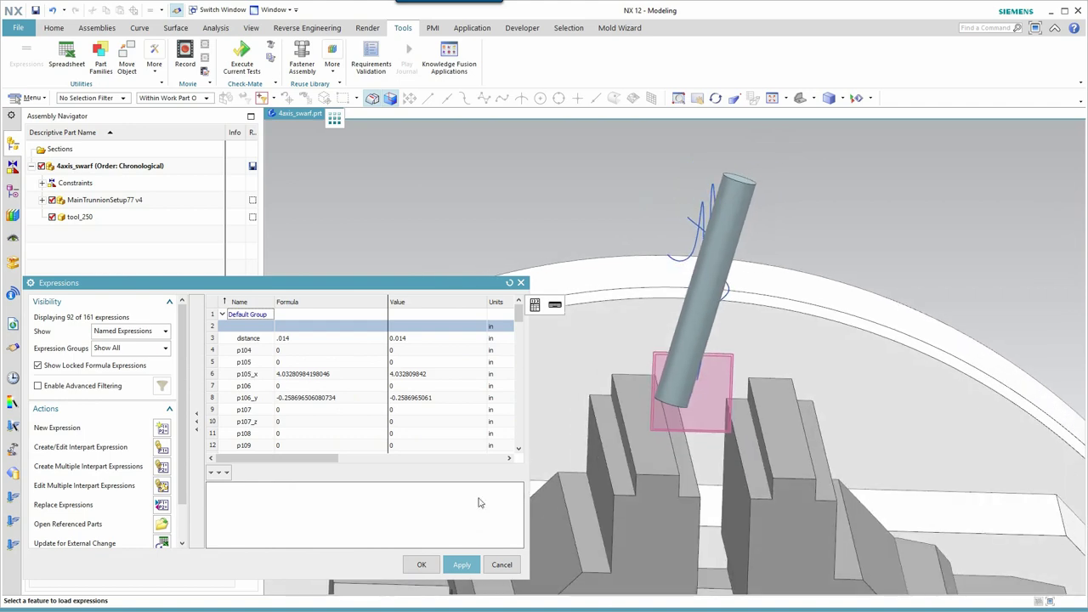
pyautogui.click(422, 564)
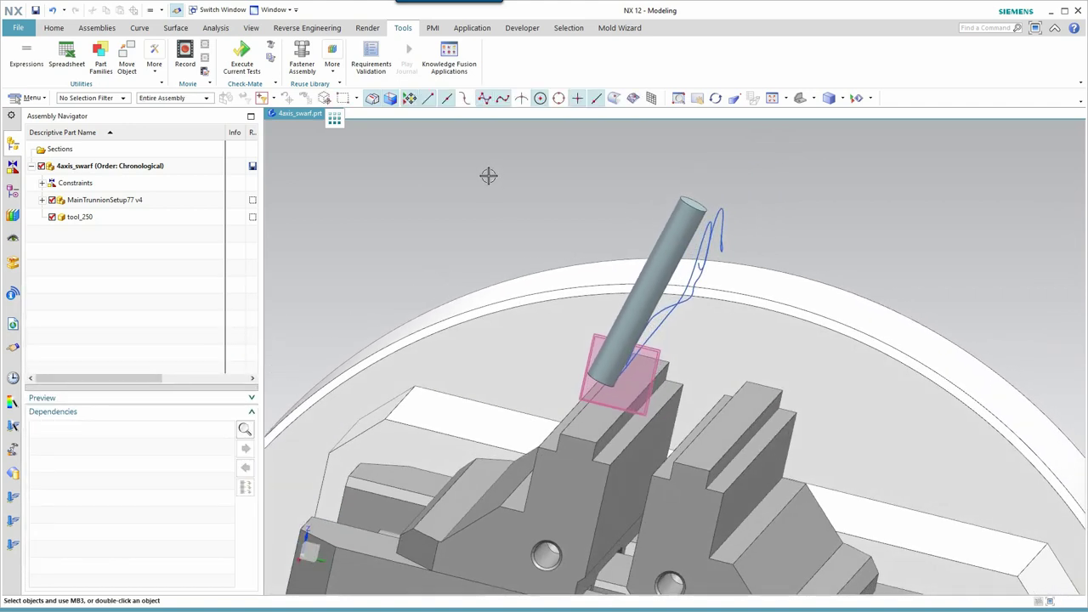
# - Orient the view normal to the tool's top face and examine how the tool's edge meets both curves near the datum planes
pyautogui.moveTo(487, 181); pyautogui.dragTo(595, 212, button='middle')
pyautogui.click(604, 216)
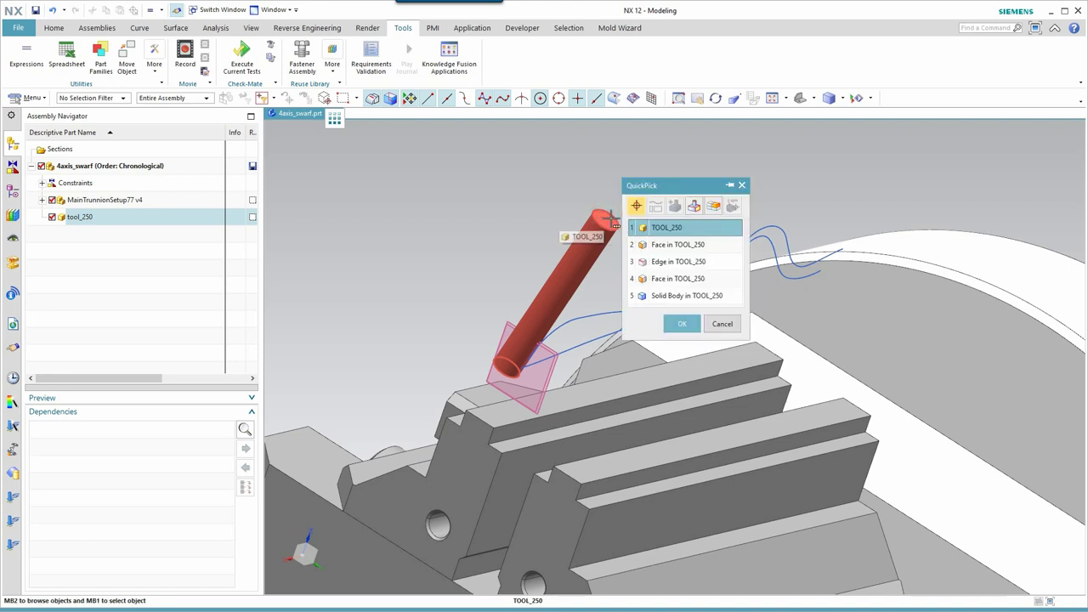
pyautogui.click(682, 323)
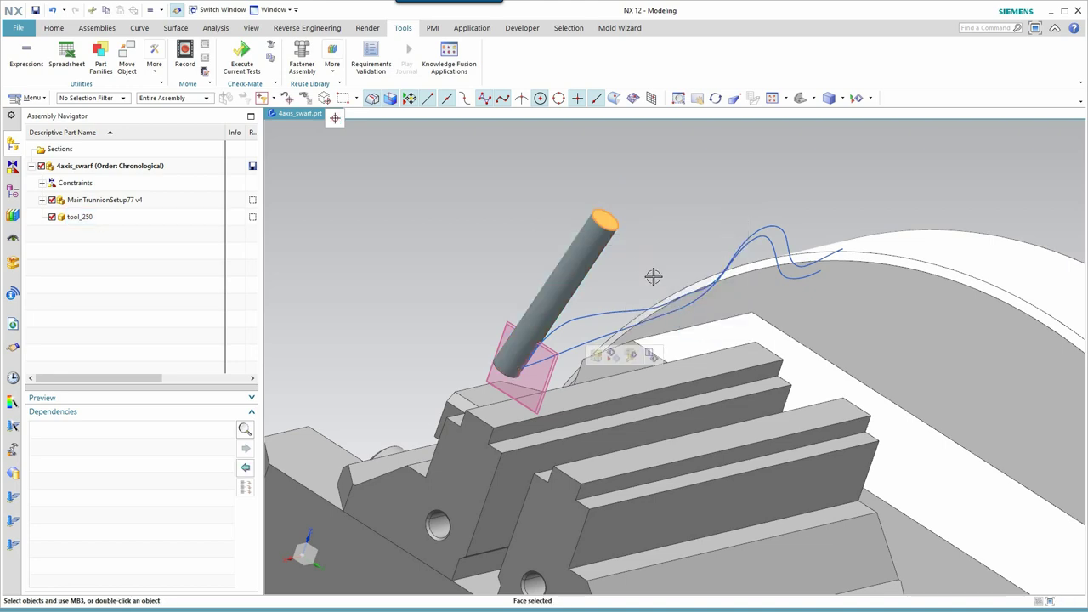
pyautogui.press('F8')
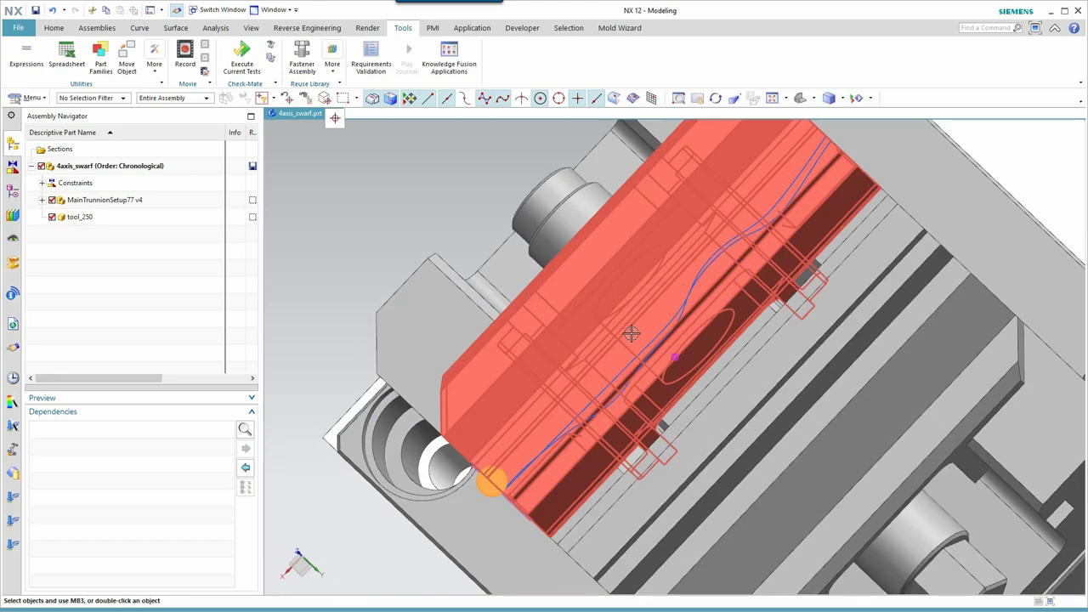
pyautogui.scroll(2, 459, 555)
pyautogui.scroll(3, 510, 490)
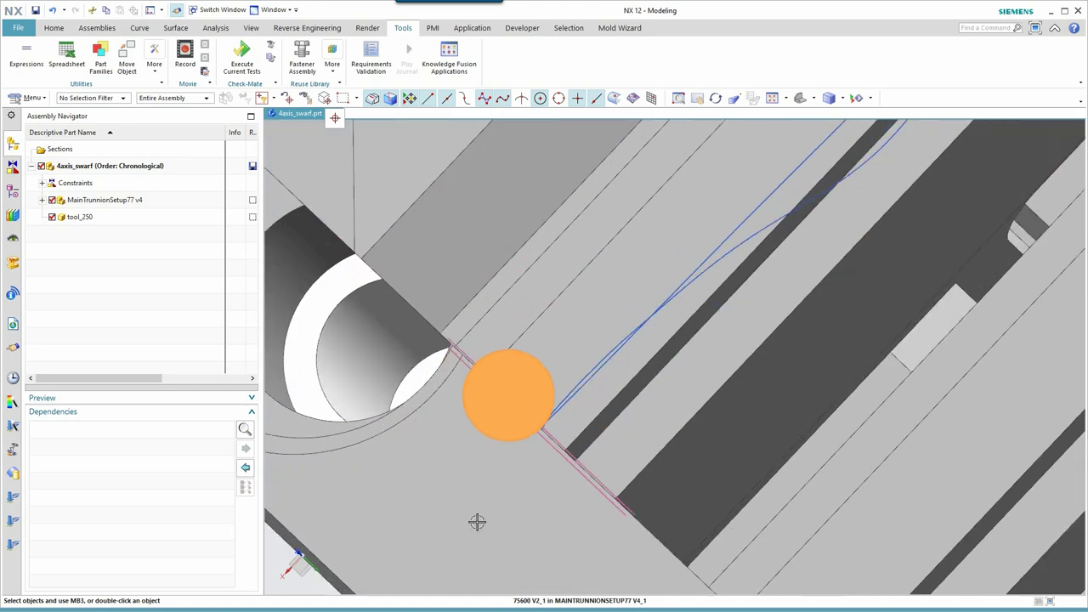
pyautogui.click(289, 584)
pyautogui.press('Escape')
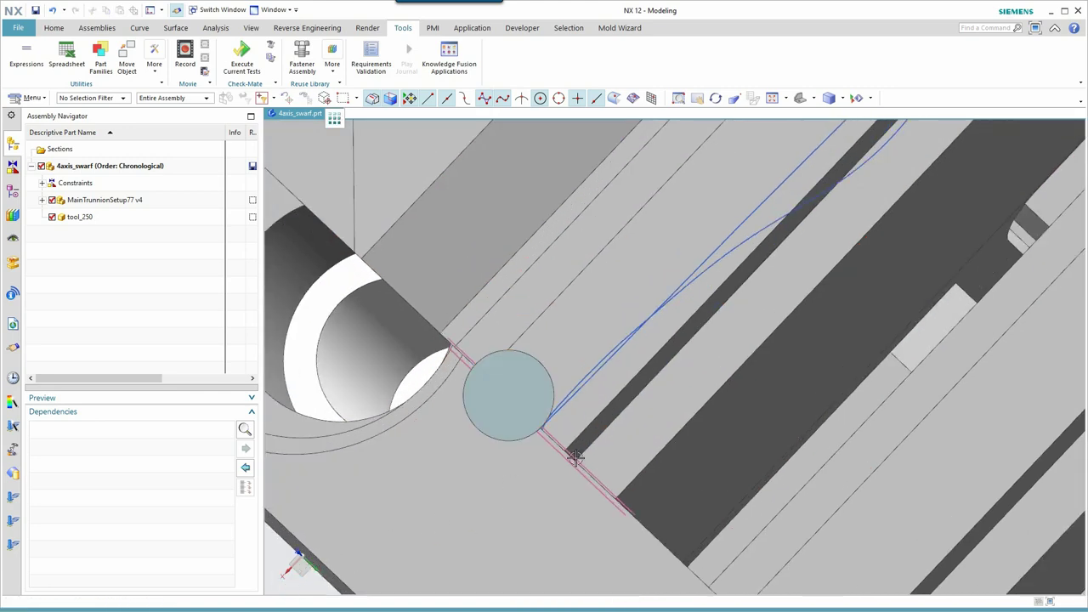
pyautogui.scroll(5, 473, 440)
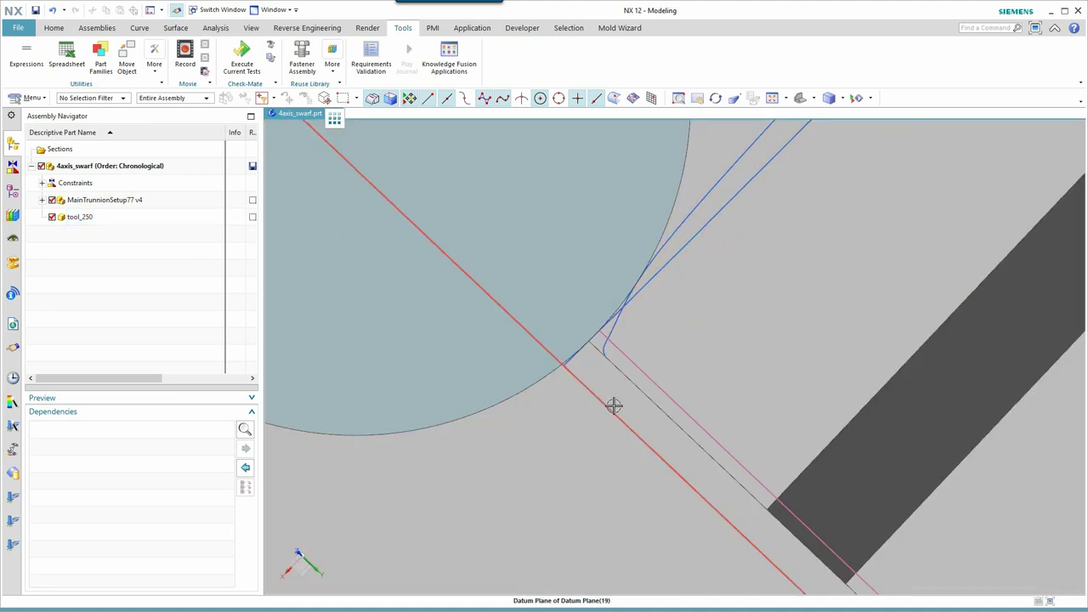
pyautogui.scroll(3, 614, 407)
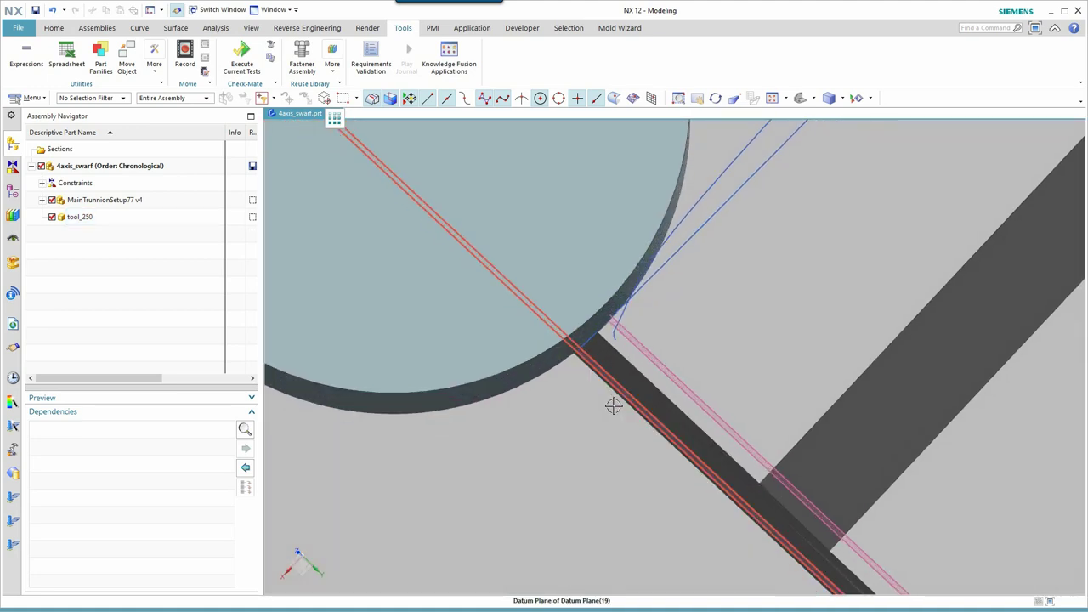
pyautogui.moveTo(622, 413); pyautogui.dragTo(627, 404, button='middle')
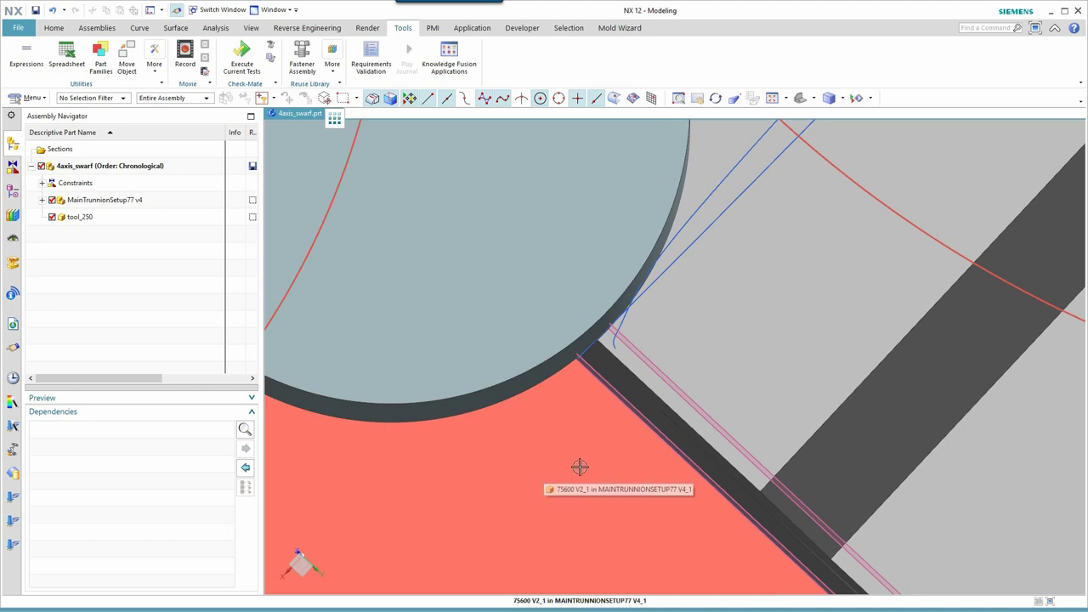
pyautogui.scroll(-6, 580, 469)
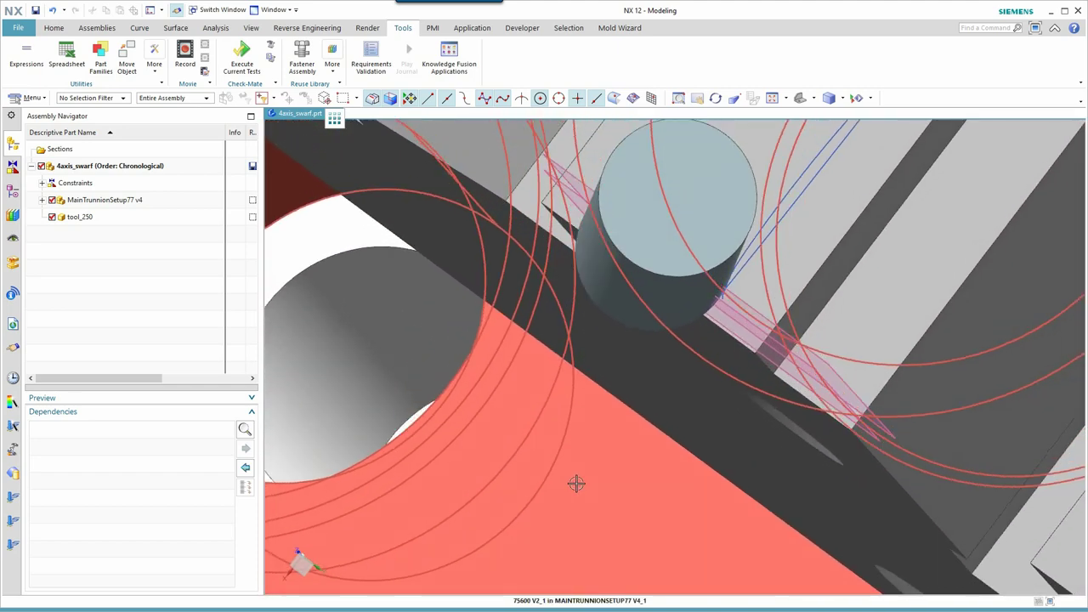
pyautogui.scroll(-8, 576, 484)
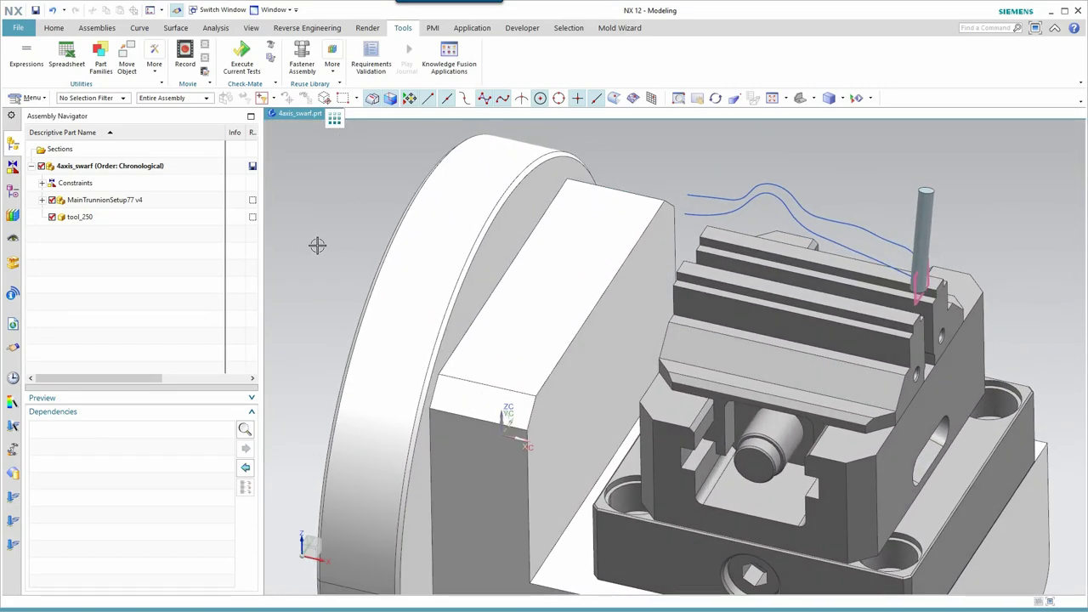
# - Show the hidden workpiece body, Body (12), from the model history
pyautogui.click(13, 192)
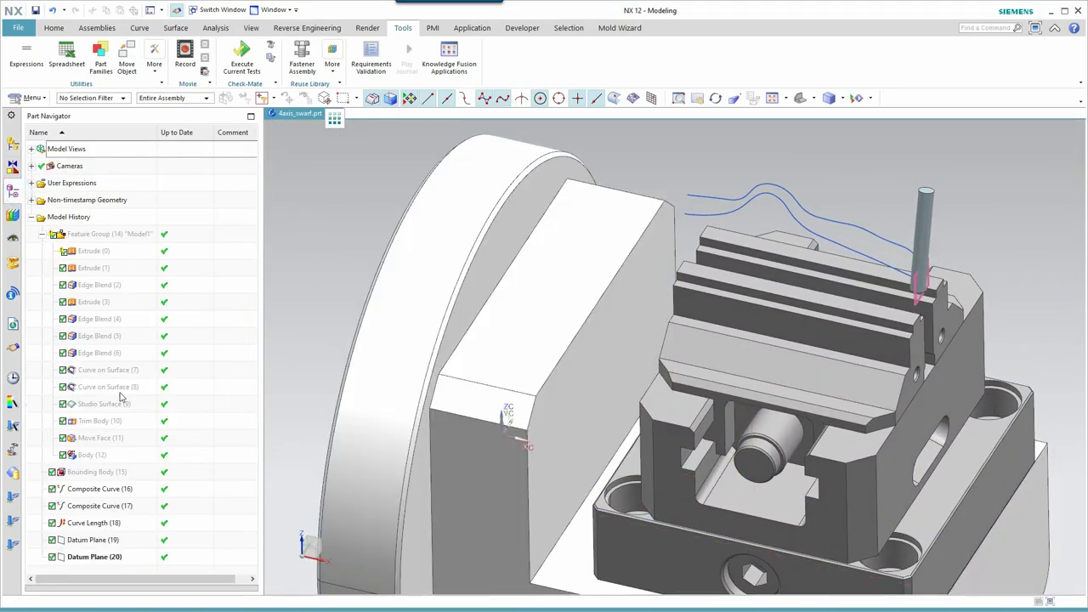
pyautogui.rightClick(89, 456)
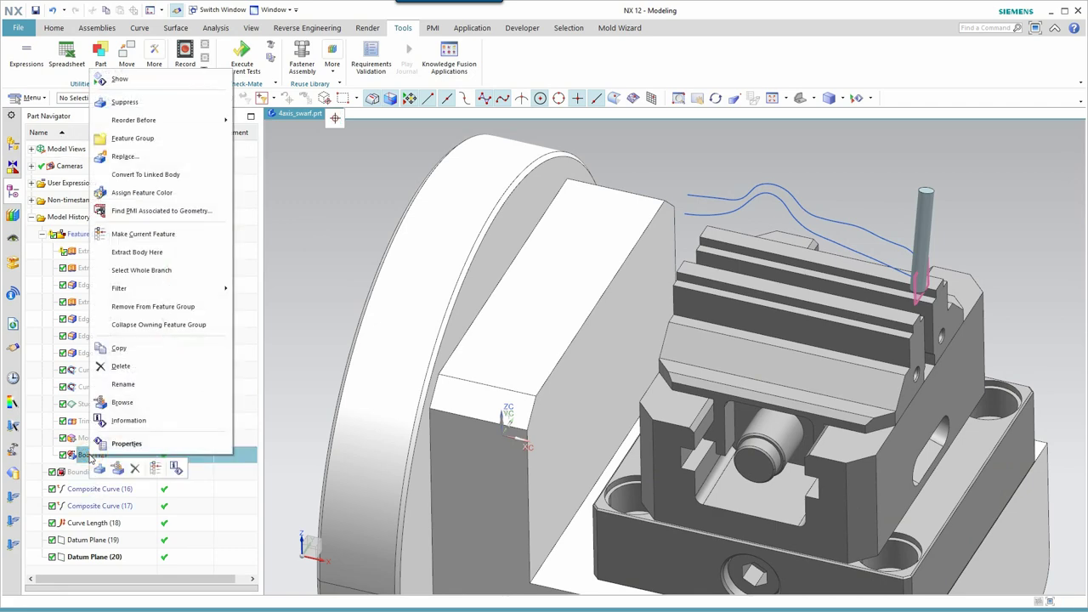
pyautogui.click(119, 102)
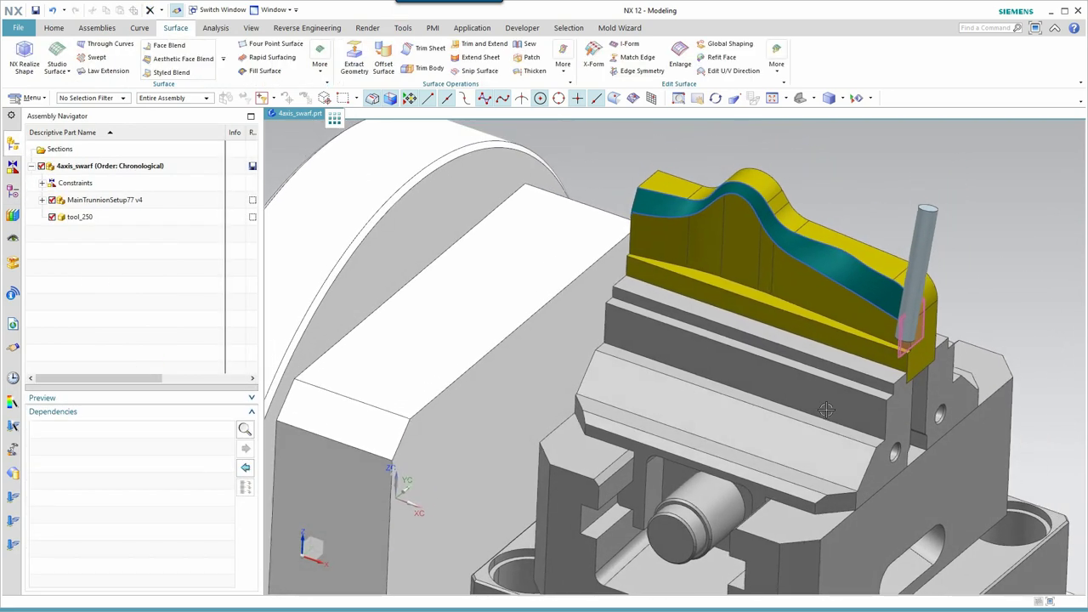
# - Examine from several angles how the tool sits against the teal swarf face at the end of the workpiece
pyautogui.moveTo(847, 396); pyautogui.dragTo(961, 229, button='middle')
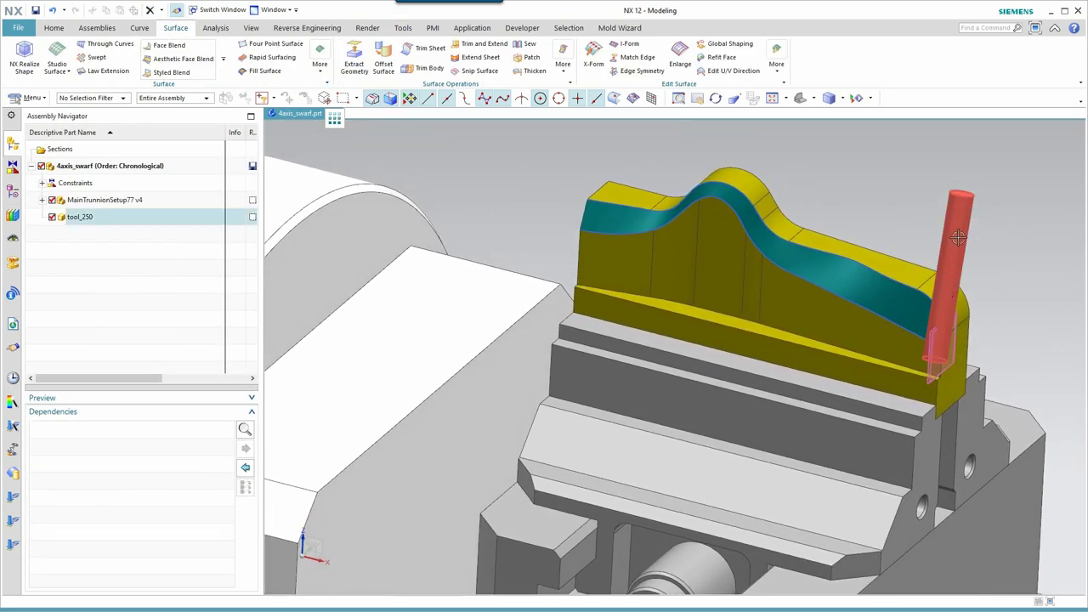
pyautogui.scroll(4, 989, 233)
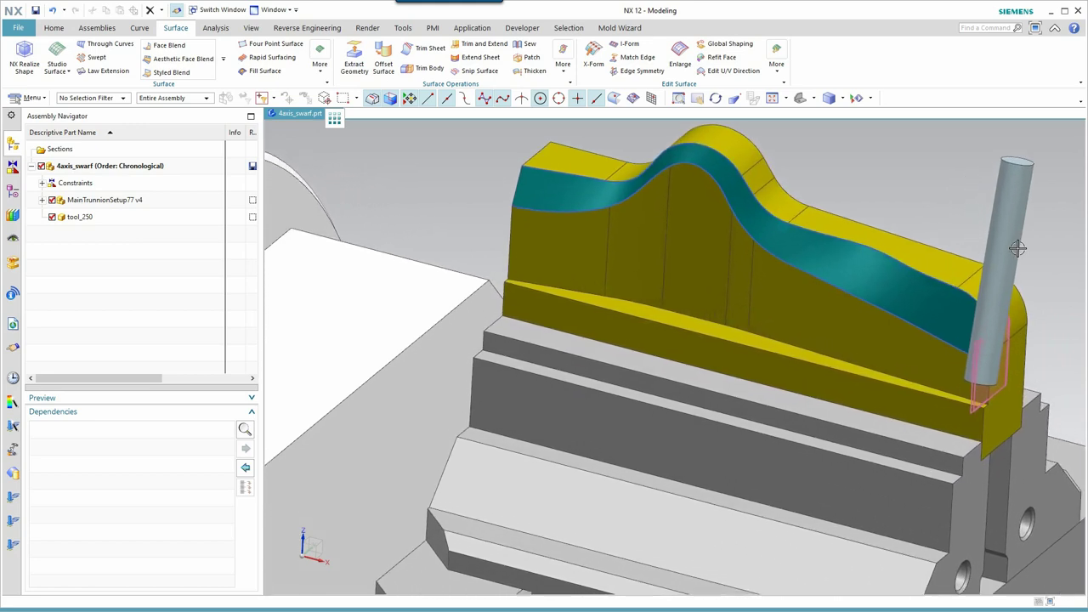
pyautogui.scroll(1, 1017, 248)
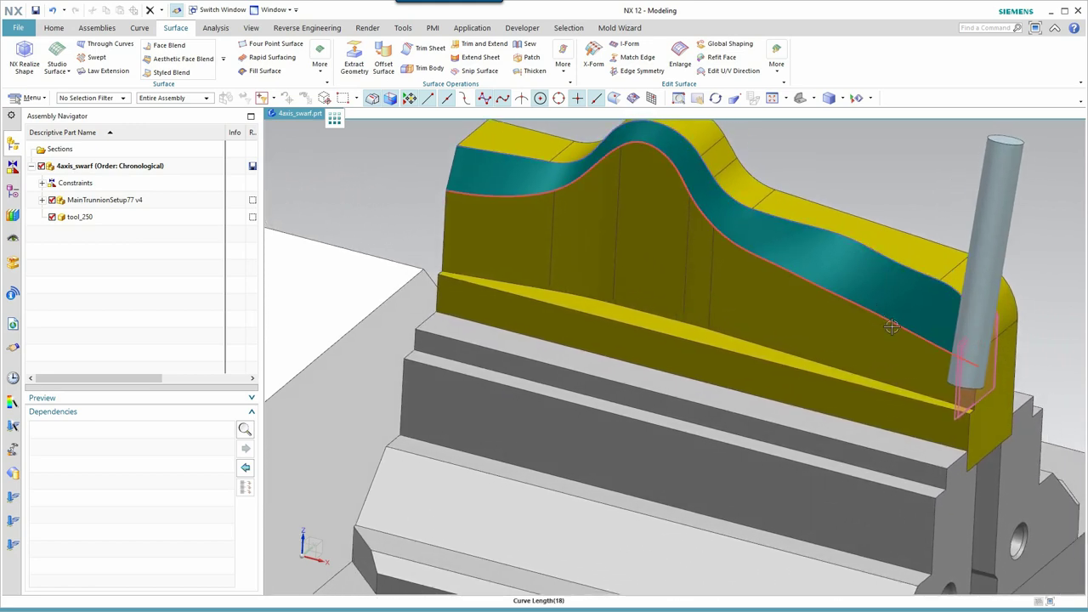
pyautogui.moveTo(1028, 340)
pyautogui.mouseDown(button='middle')
pyautogui.moveTo(990, 314)
pyautogui.moveTo(1016, 340)
pyautogui.mouseUp(button='middle')
pyautogui.keyDown('shift'); pyautogui.moveTo(746, 275); pyautogui.dragTo(748, 308, button='middle'); pyautogui.keyUp('shift')
pyautogui.scroll(-2, 807, 315)
pyautogui.moveTo(866, 270); pyautogui.dragTo(847, 241, button='middle')
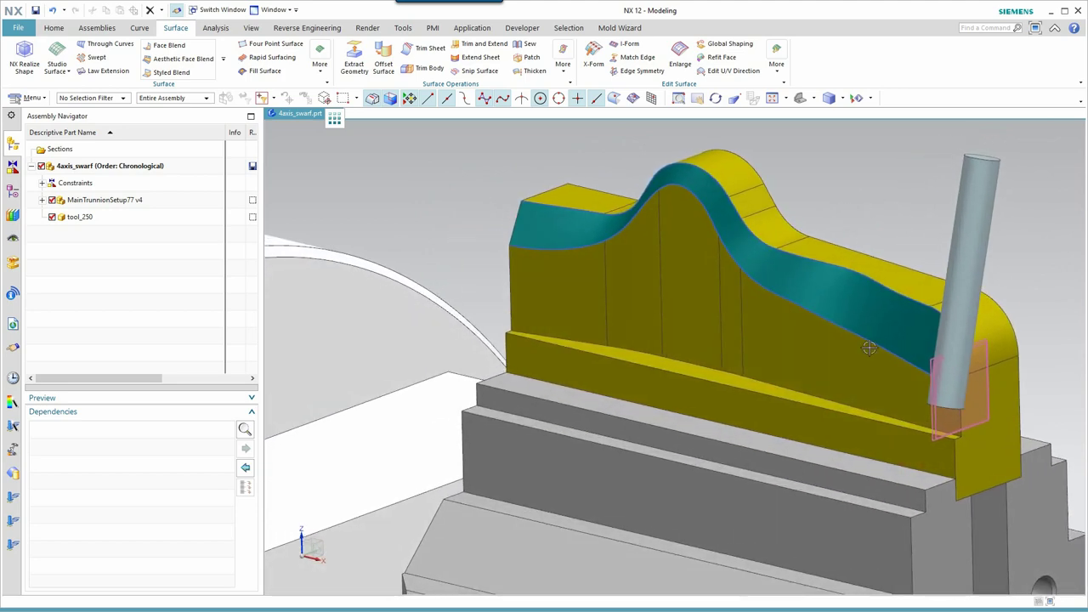
pyautogui.moveTo(948, 400); pyautogui.dragTo(1011, 317, button='middle')
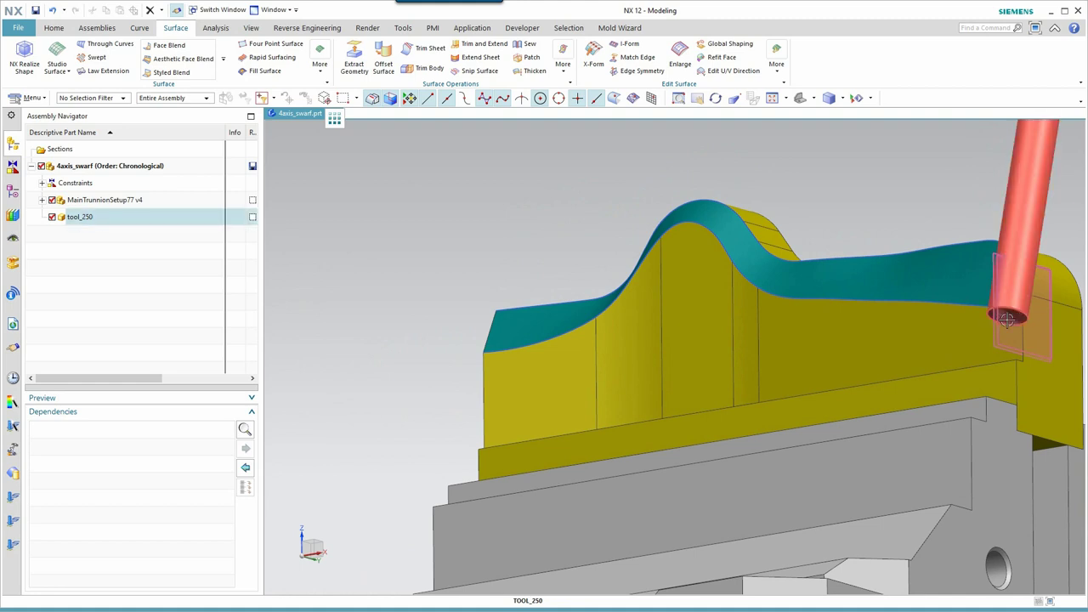
pyautogui.moveTo(672, 253); pyautogui.dragTo(544, 229, button='middle')
# - Hide the tool_250 component to clear the view of the swarf face
pyautogui.rightClick(88, 219)
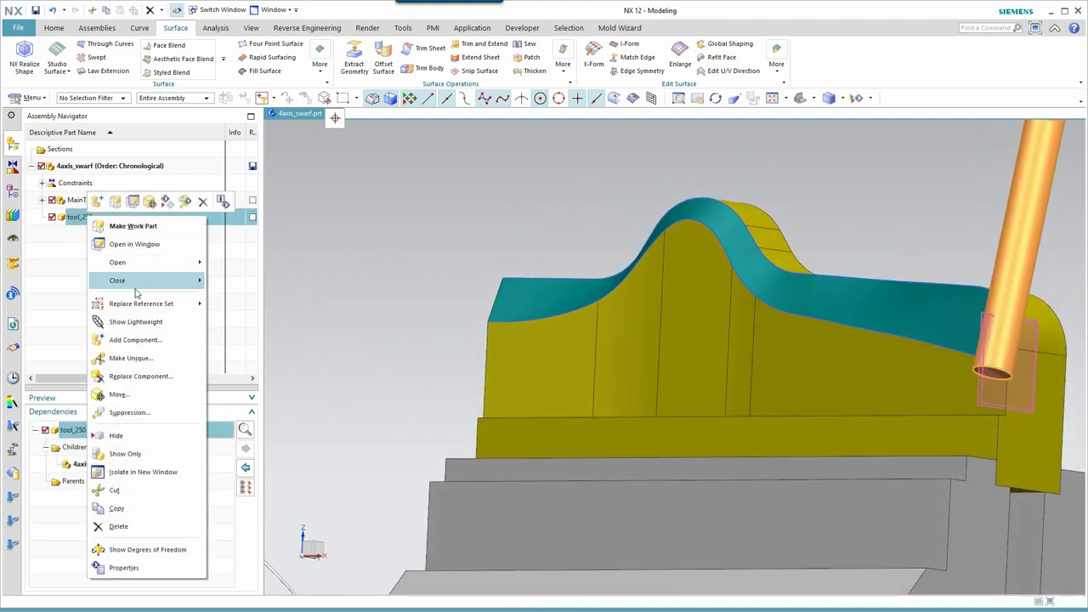
pyautogui.click(116, 436)
pyautogui.moveTo(389, 286); pyautogui.dragTo(776, 210, button='middle')
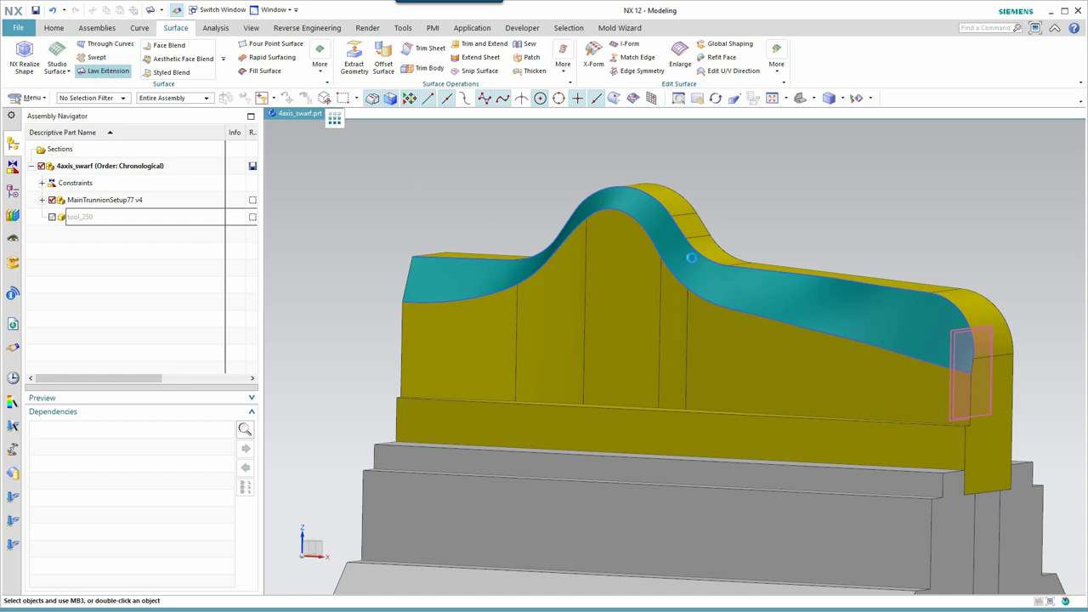
# - Select the lower curve of the teal swarf face as the law extension's curve and the teal face as its reference face
pyautogui.moveTo(940, 248); pyautogui.dragTo(999, 262, button='middle')
pyautogui.scroll(2, 999, 261)
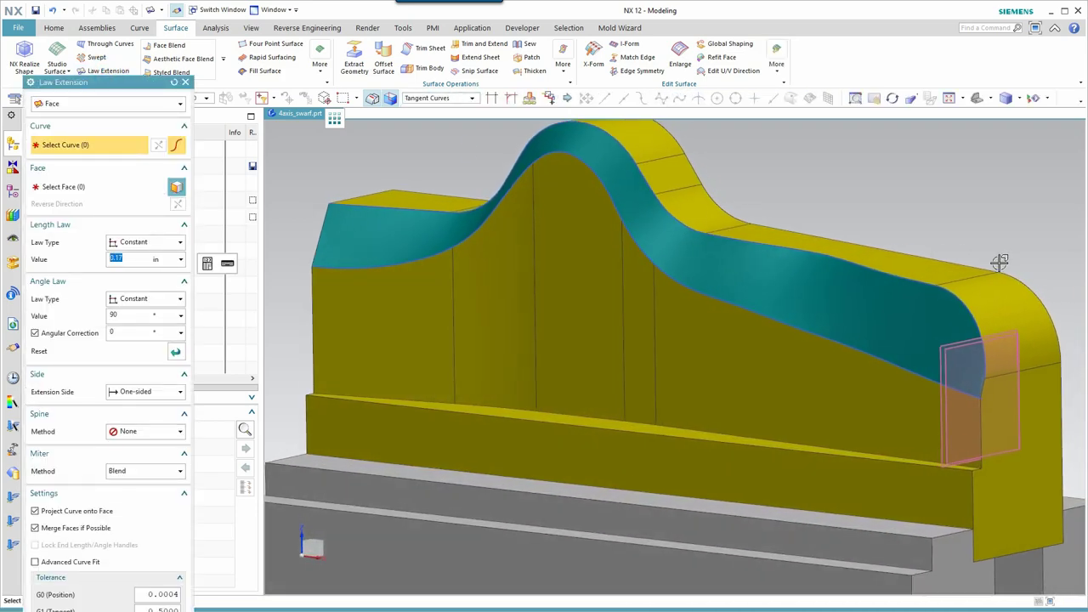
pyautogui.scroll(3, 1004, 413)
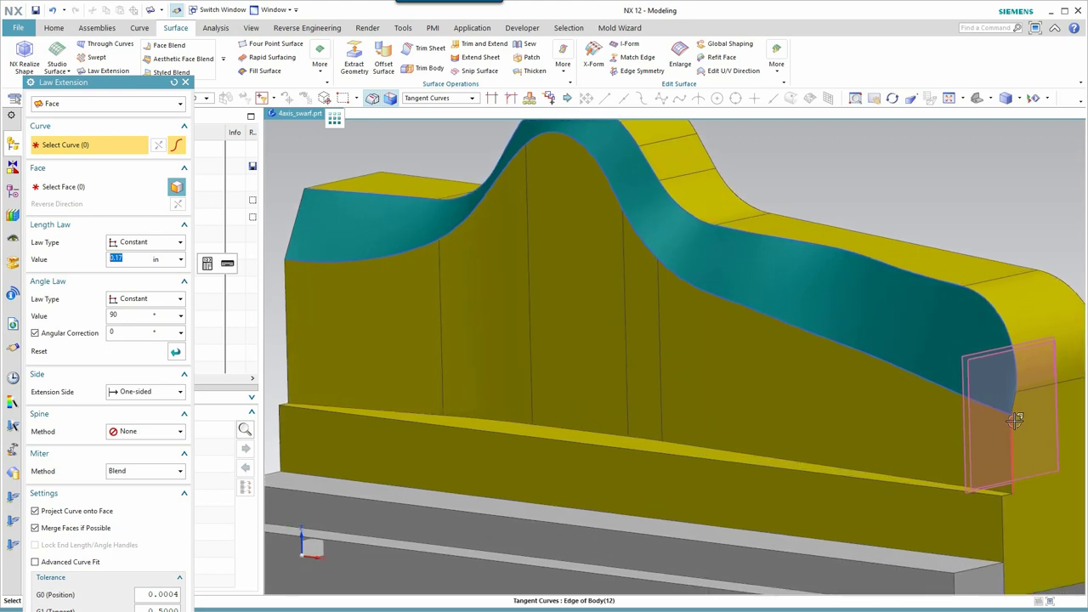
pyautogui.click(918, 372)
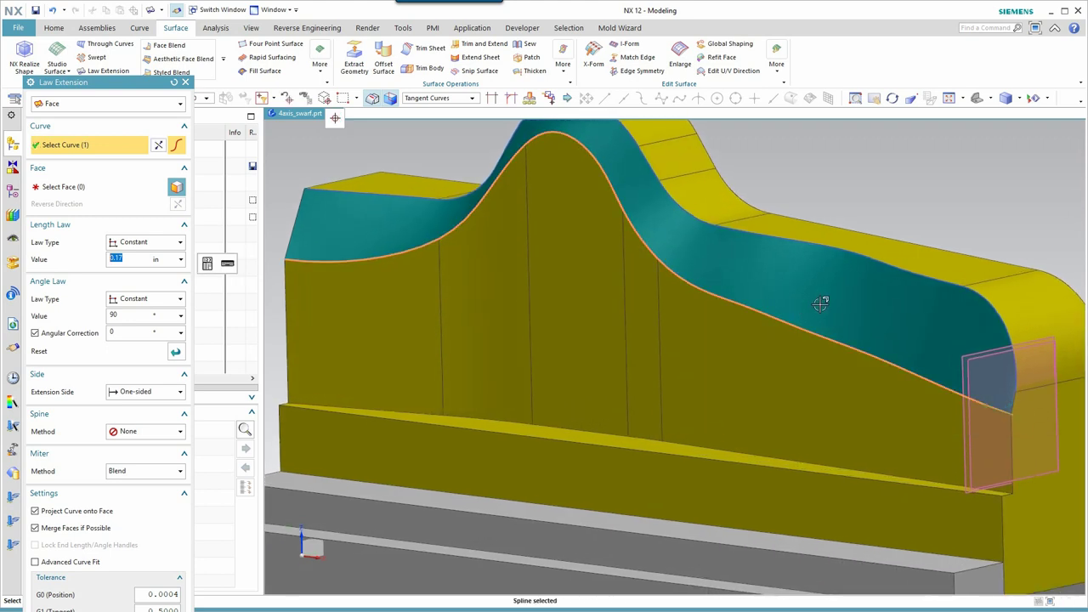
pyautogui.click(139, 188)
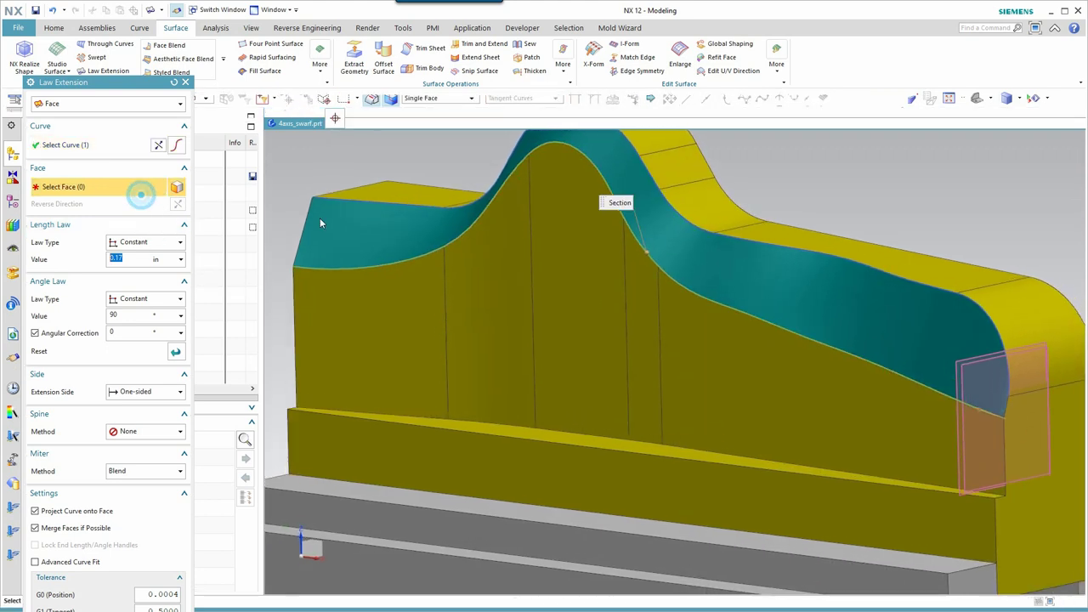
pyautogui.click(804, 300)
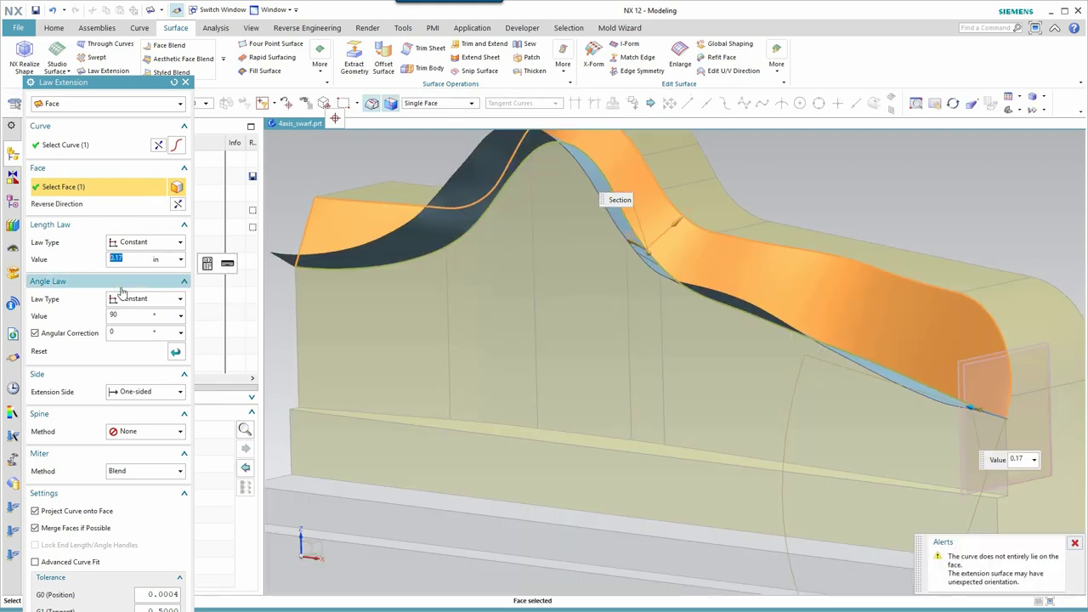
# - Set the G0 position tolerance to 0.0020 and create the law extension surface with a constant 0.17 in length at 90 degrees
pyautogui.scroll(6, 293, 334)
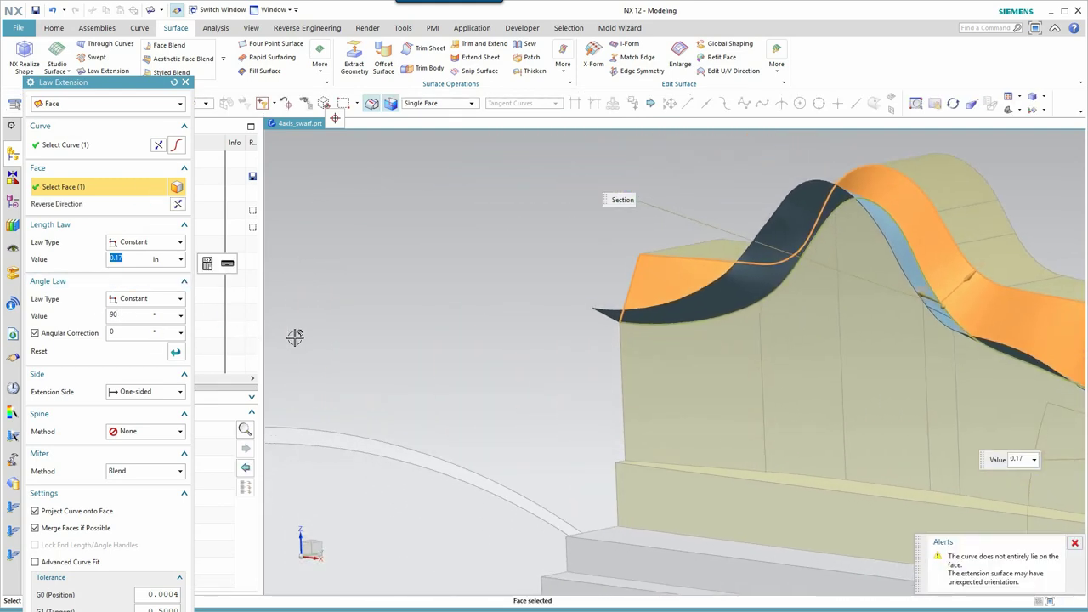
pyautogui.scroll(-1, 295, 338)
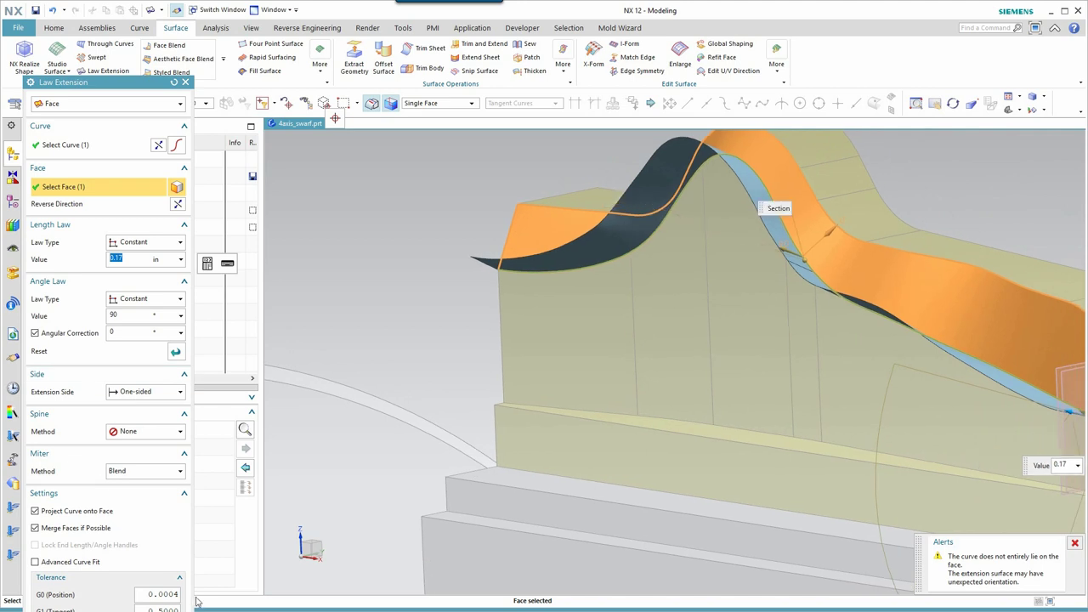
pyautogui.scroll(5, 792, 259)
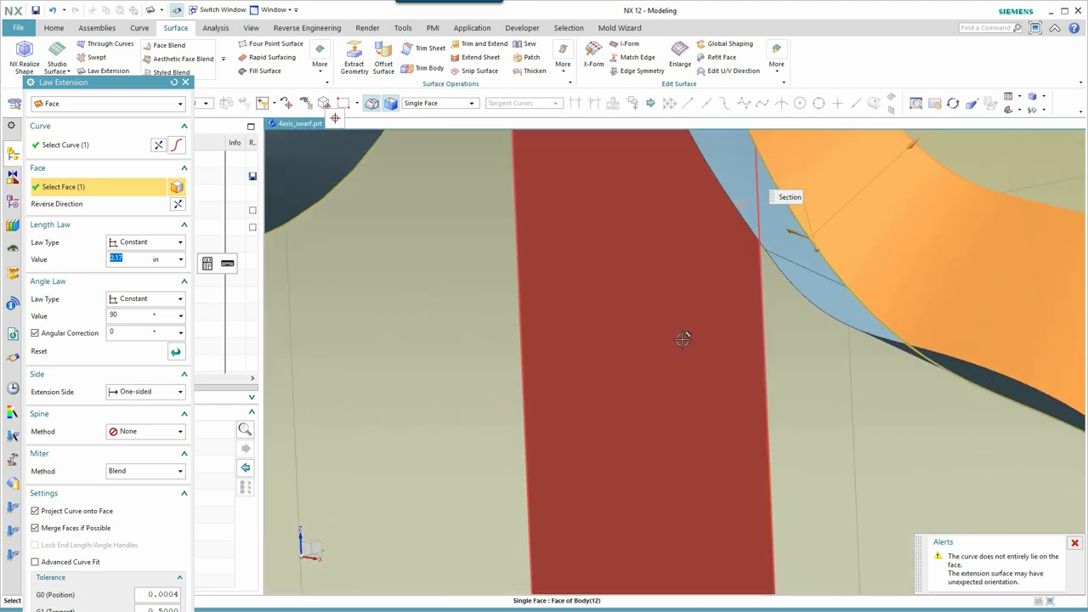
pyautogui.scroll(-5, 794, 263)
pyautogui.scroll(-2, 795, 270)
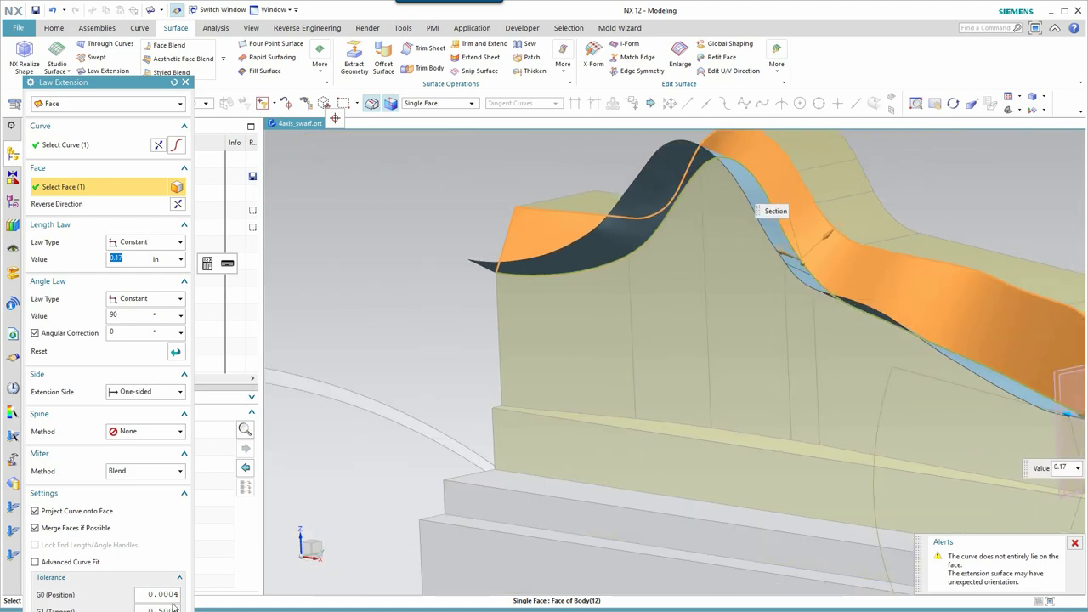
pyautogui.moveTo(160, 595); pyautogui.dragTo(178, 598)
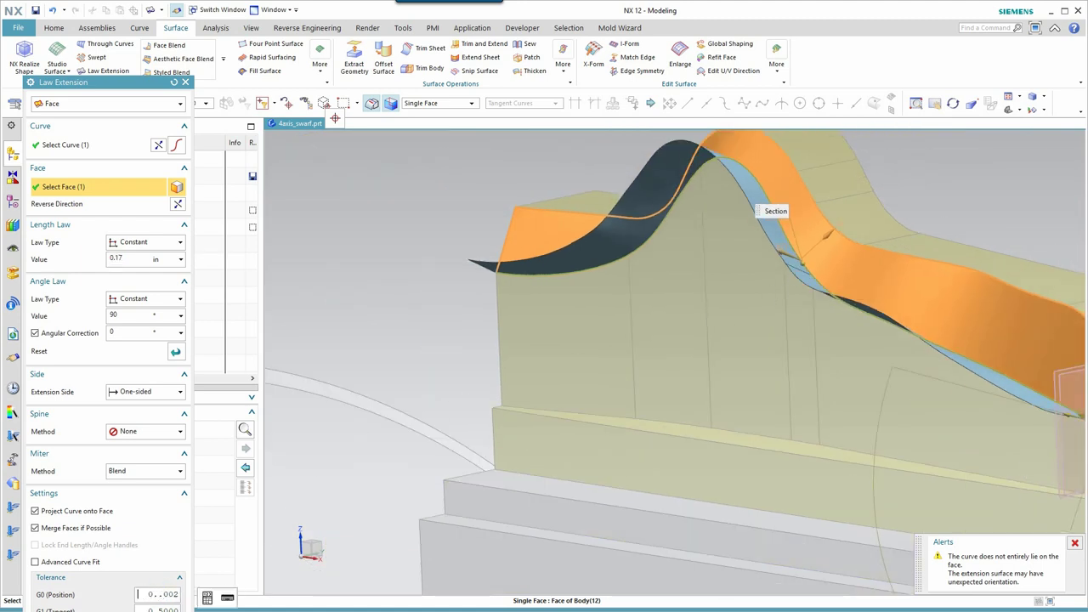
pyautogui.moveTo(142, 600); pyautogui.dragTo(180, 602)
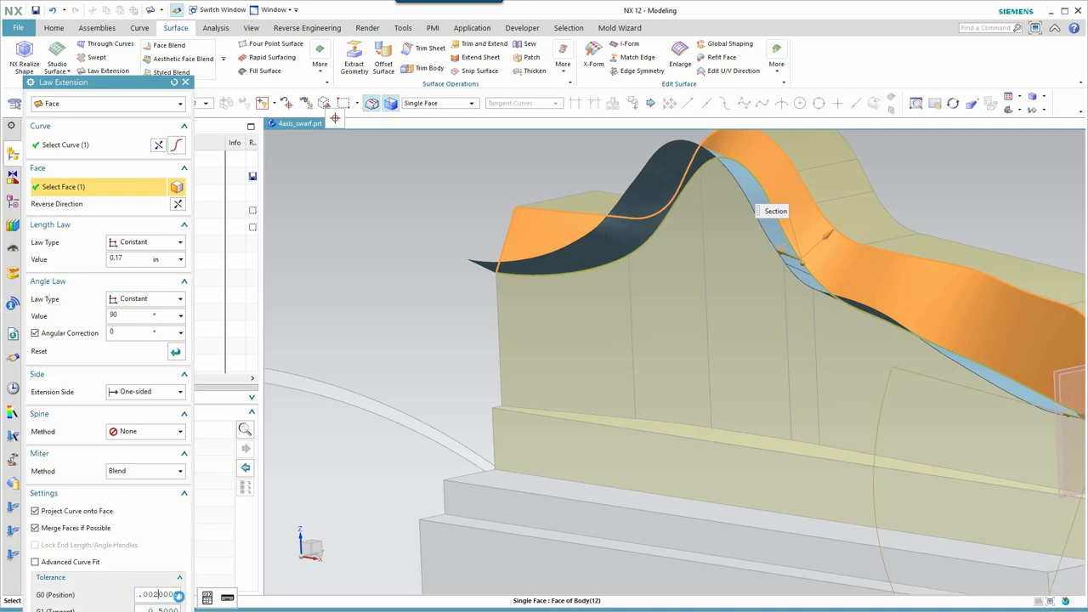
pyautogui.doubleClick(180, 601)
pyautogui.middleClick(771, 265)
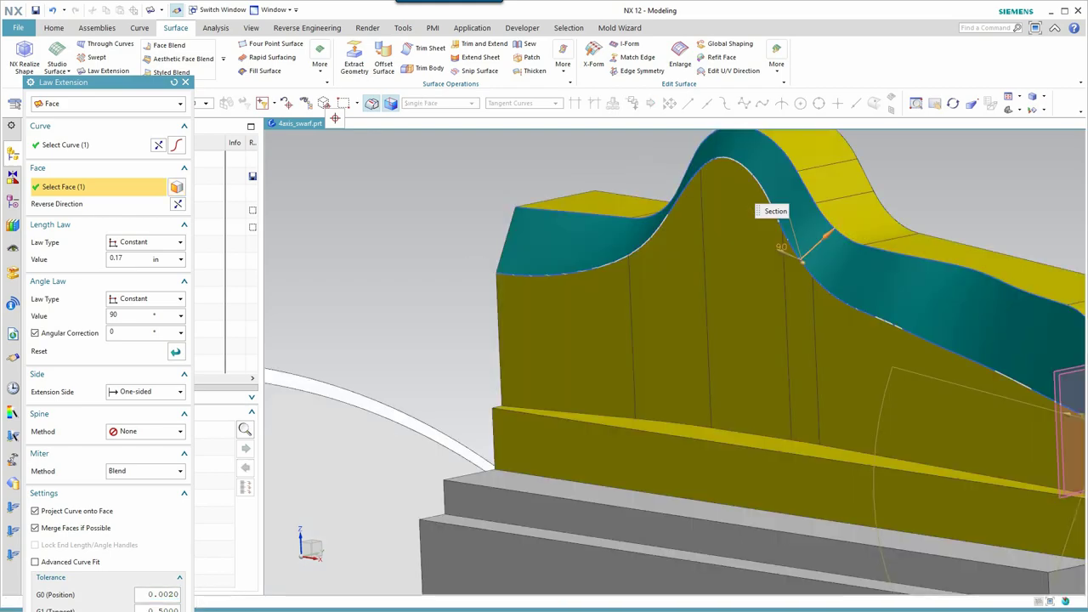
pyautogui.moveTo(876, 269); pyautogui.dragTo(736, 364, button='middle')
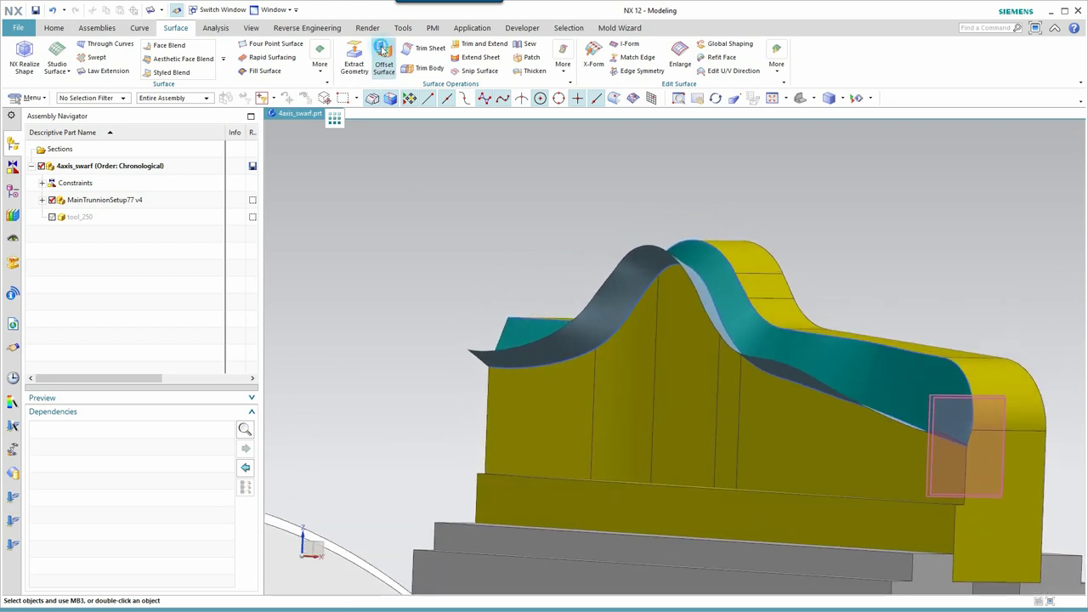
# - Create an offset surface 0.08 in from the law extension surface and hide the original law extension
pyautogui.click(383, 60)
pyautogui.click(631, 275)
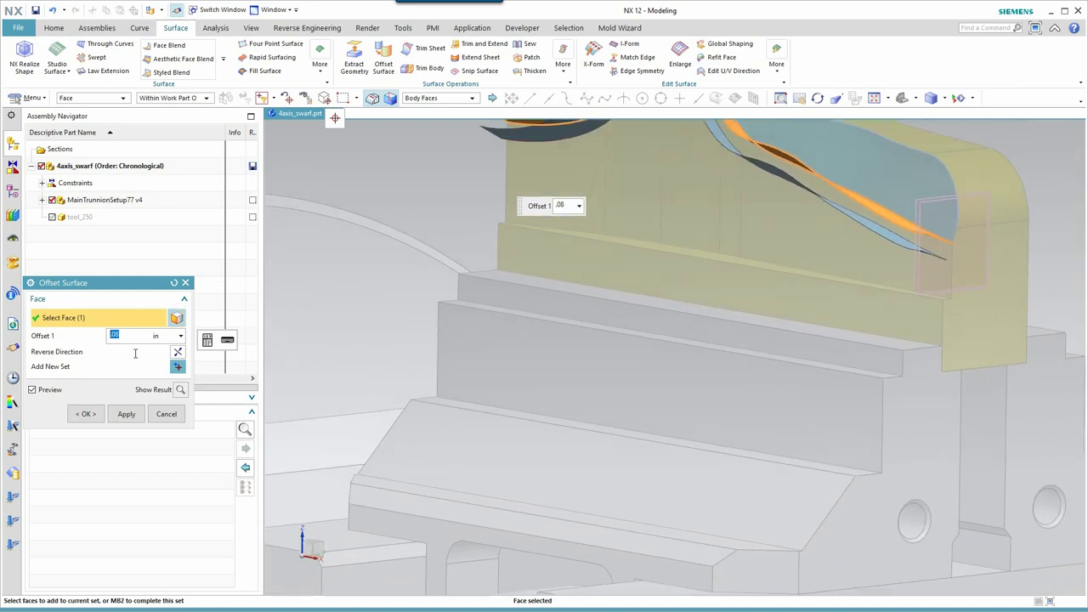
pyautogui.click(86, 414)
pyautogui.moveTo(527, 179)
pyautogui.mouseDown(button='middle')
pyautogui.moveTo(604, 247)
pyautogui.moveTo(588, 291)
pyautogui.mouseUp(button='middle')
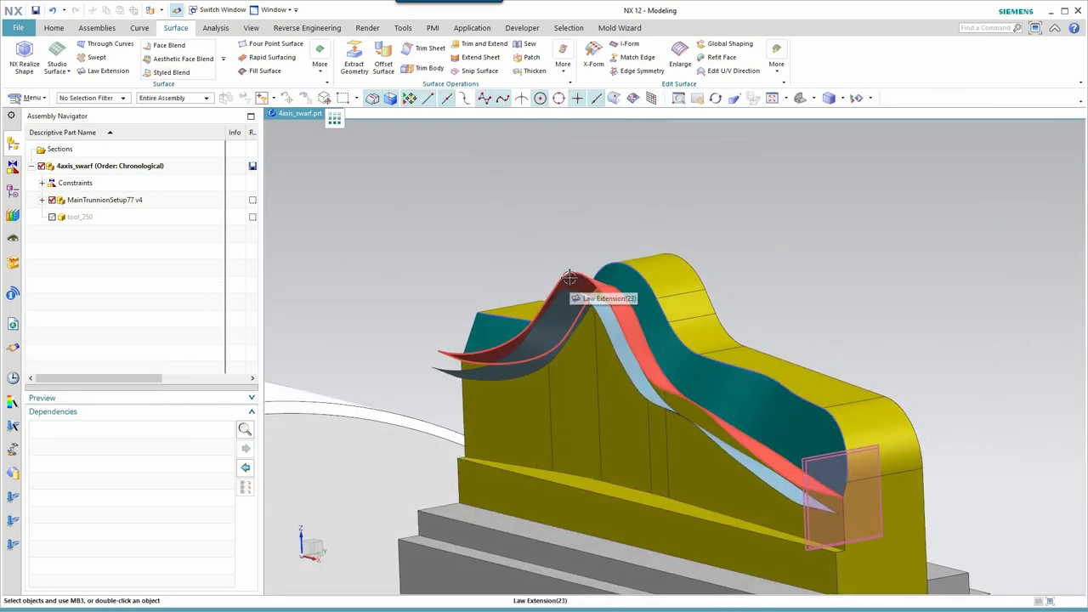
pyautogui.rightClick(575, 282)
pyautogui.click(598, 311)
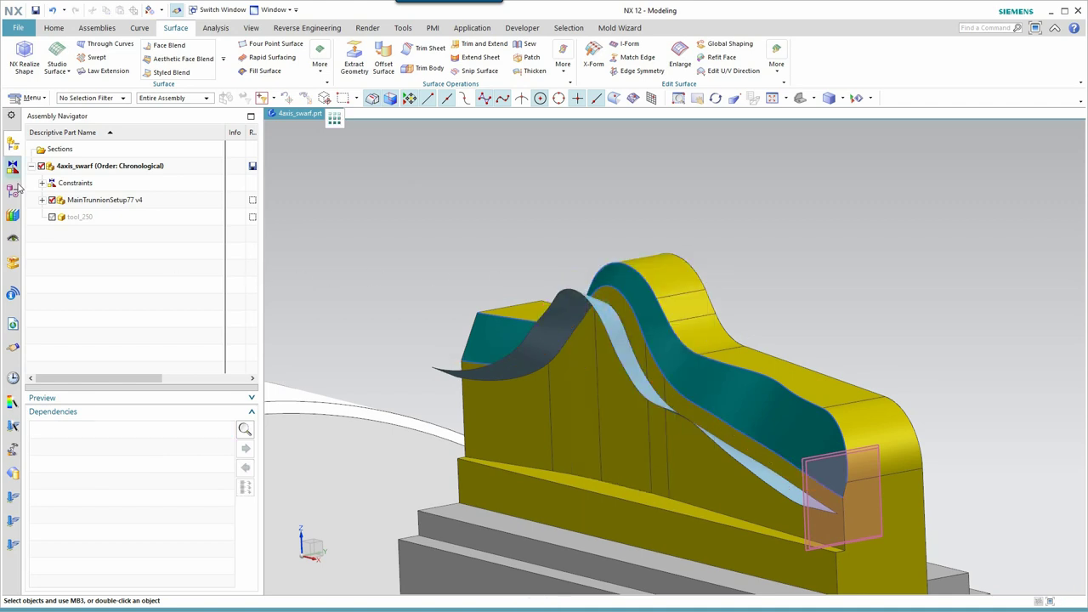
# - Show the tool_250 component again beside the end of the swarf face
pyautogui.click(52, 217)
pyautogui.rightClick(70, 217)
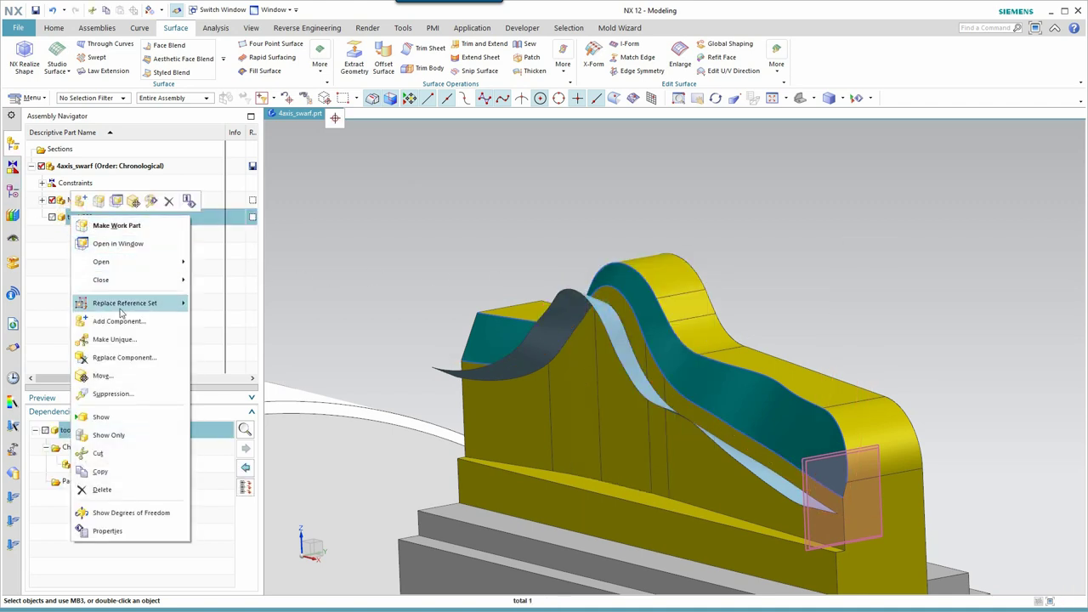
pyautogui.click(102, 417)
pyautogui.moveTo(697, 207); pyautogui.dragTo(878, 182, button='middle')
pyautogui.scroll(1, 882, 189)
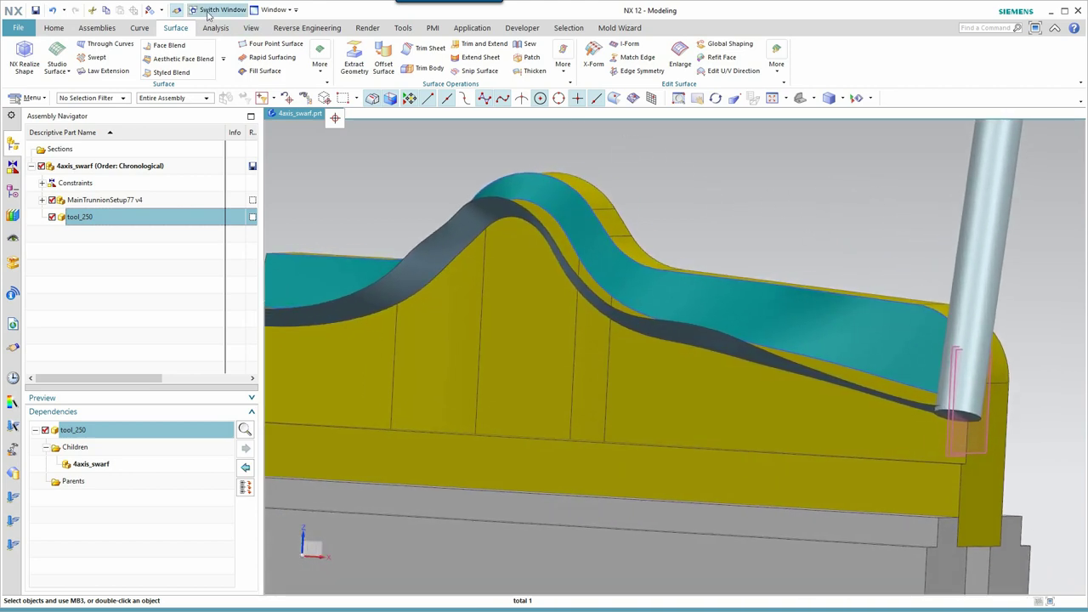
# - Add a Touch assembly constraint between the centre of the tool's bottom circle and the offset surface, and select it among the listed constraints
pyautogui.click(97, 27)
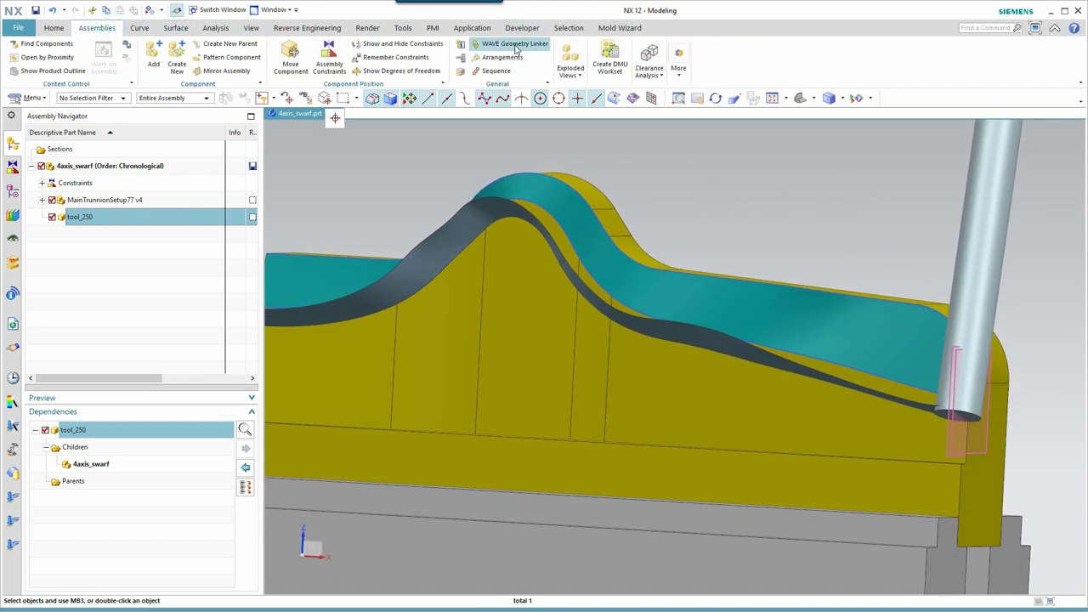
pyautogui.click(329, 59)
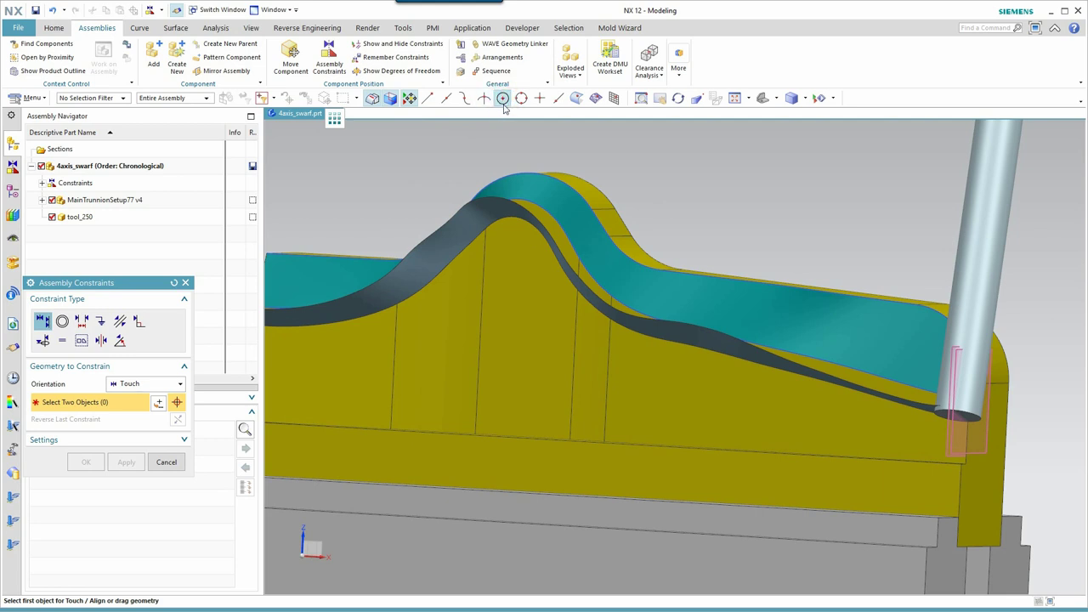
pyautogui.scroll(2, 984, 389)
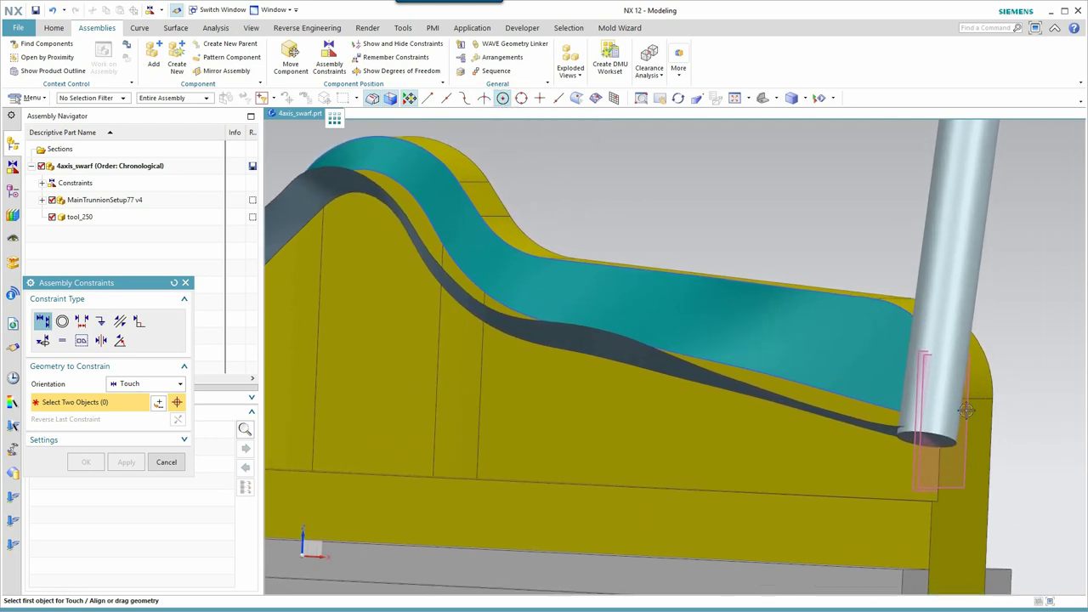
pyautogui.click(931, 438)
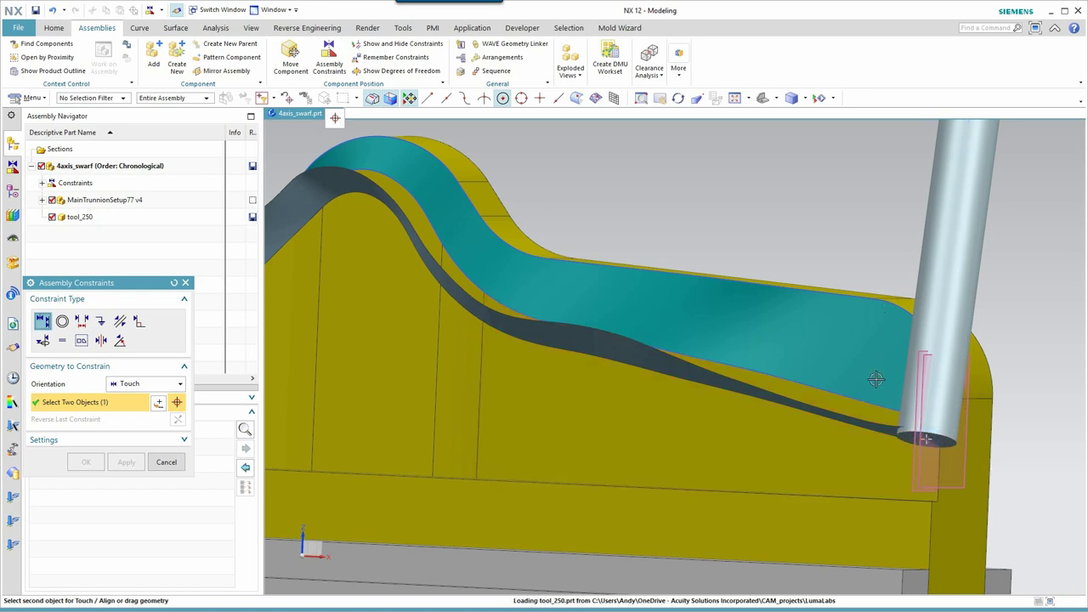
pyautogui.click(714, 392)
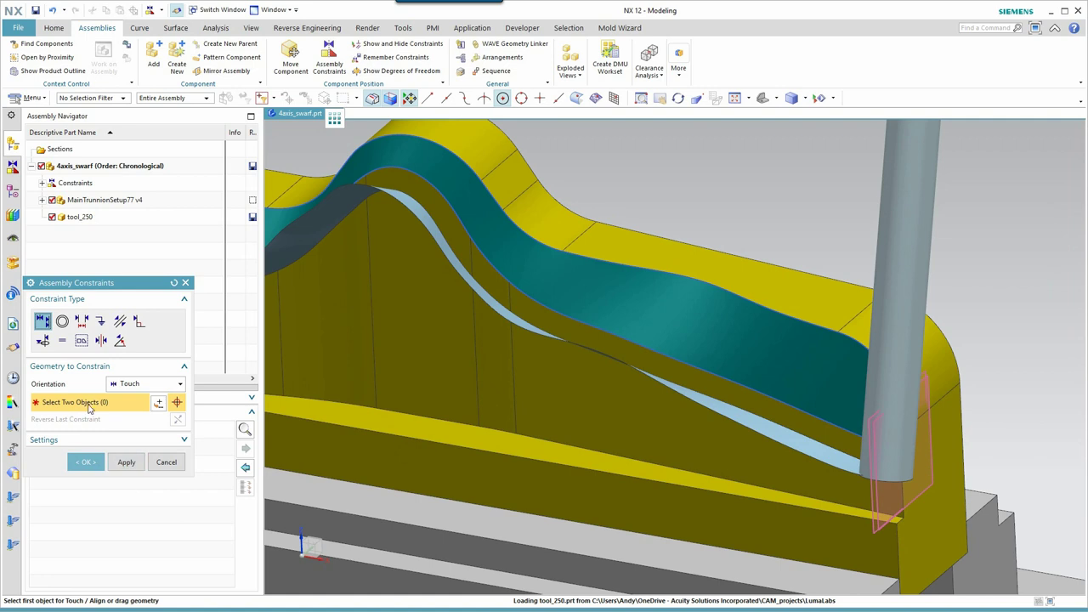
pyautogui.click(86, 462)
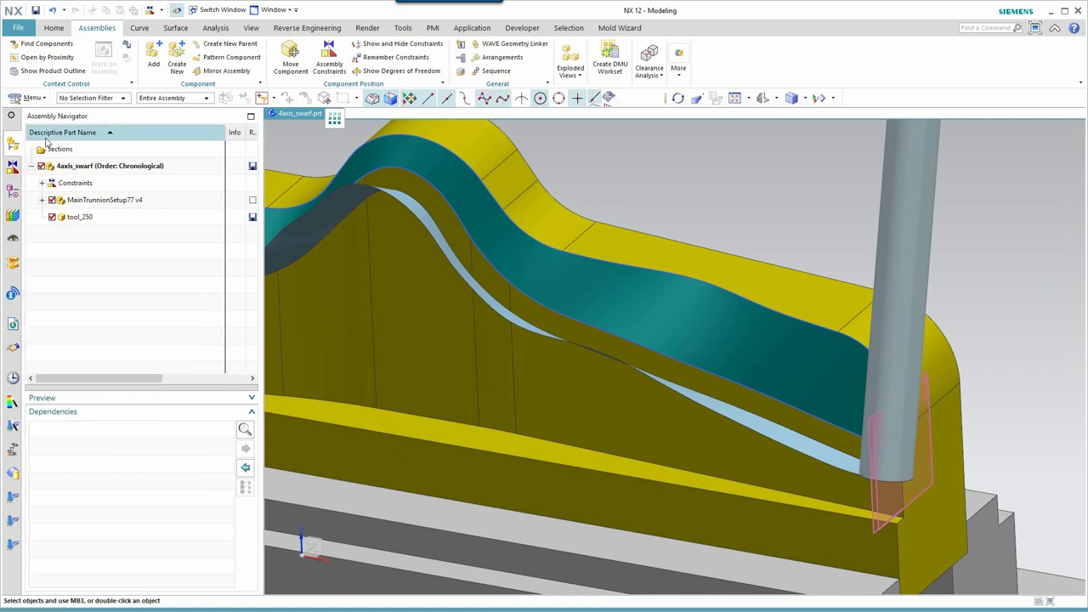
pyautogui.click(42, 183)
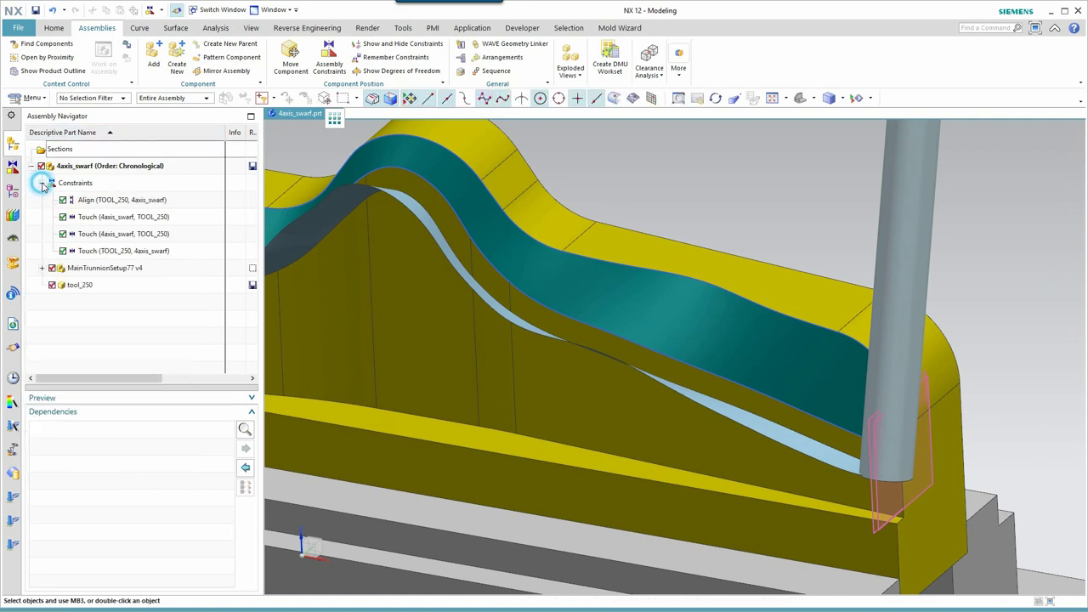
pyautogui.click(105, 251)
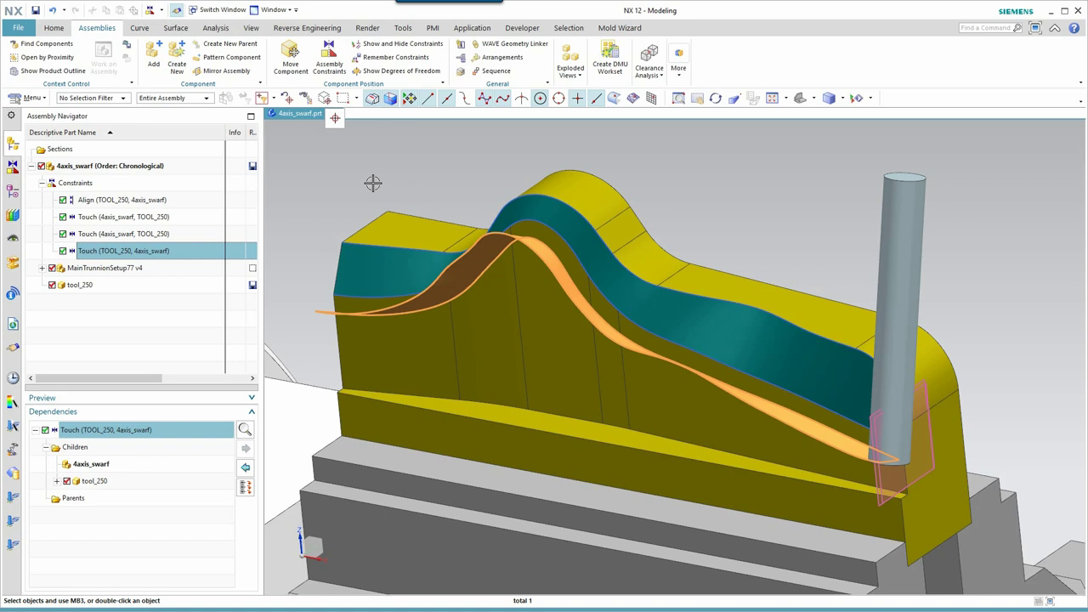
# - Switch to the Manufacturing application and hide the offset surface
pyautogui.hotkey('ctrl', 'alt', 'm')
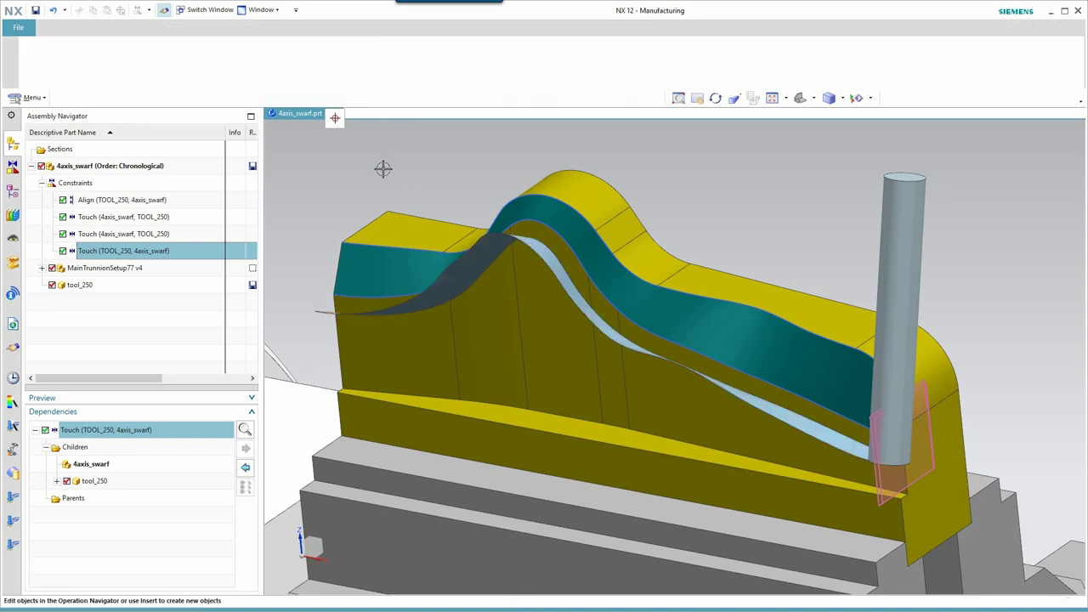
pyautogui.rightClick(316, 313)
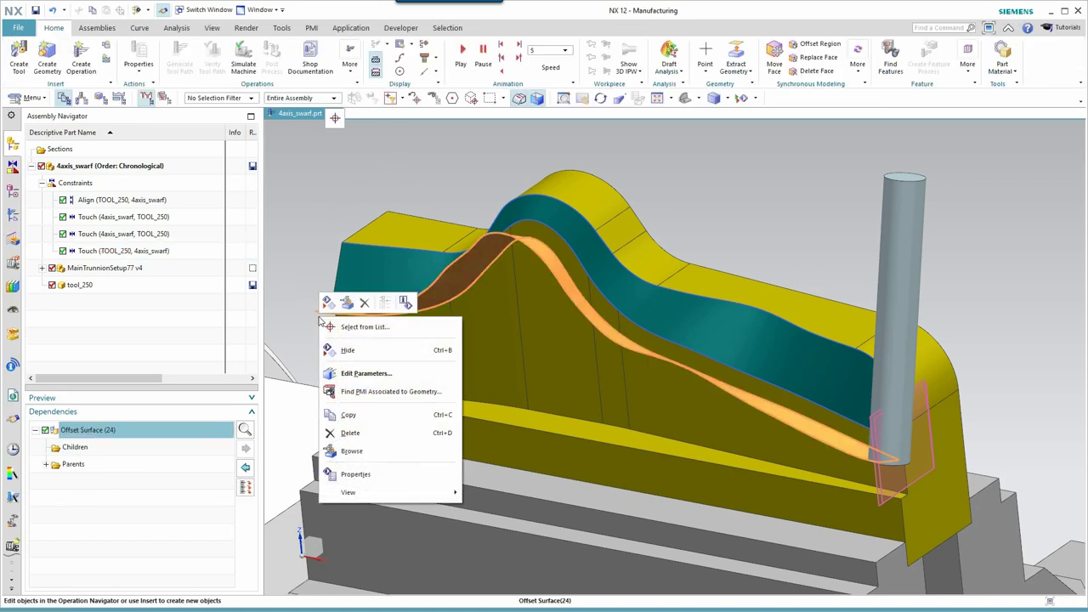
pyautogui.click(343, 350)
pyautogui.press('Home')
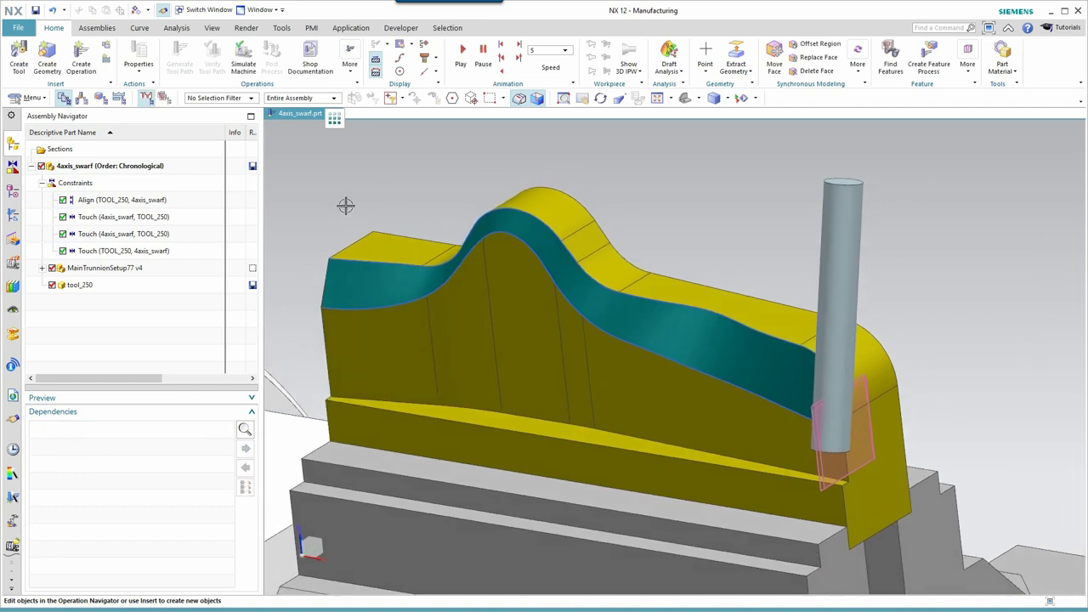
# - Open the GENERIC_MOTION operation and start a new sub-operation of type Rotary Point Vector Move
pyautogui.click(13, 217)
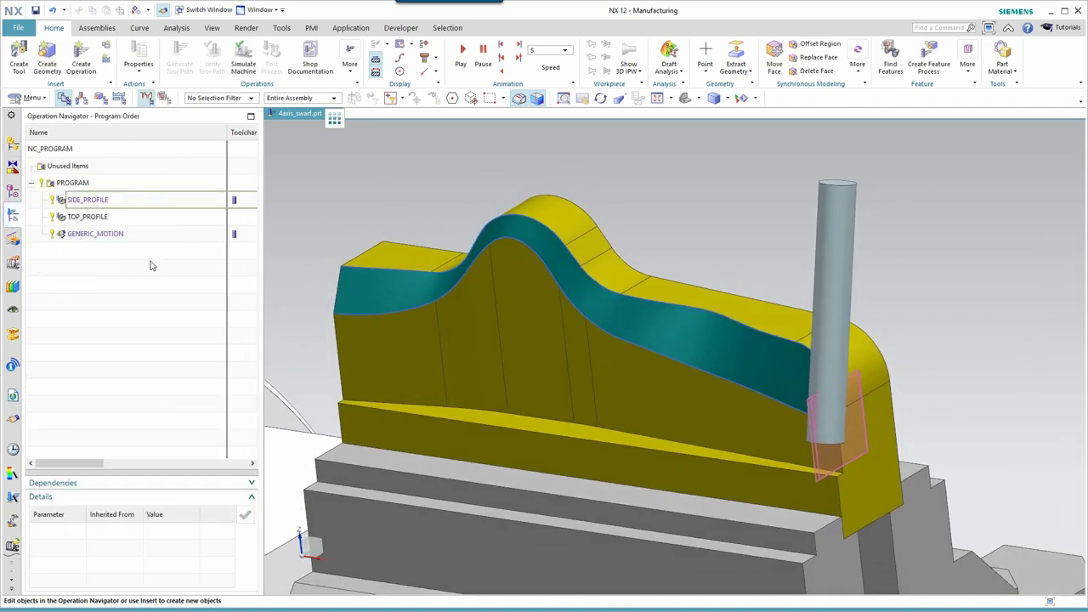
pyautogui.click(103, 235)
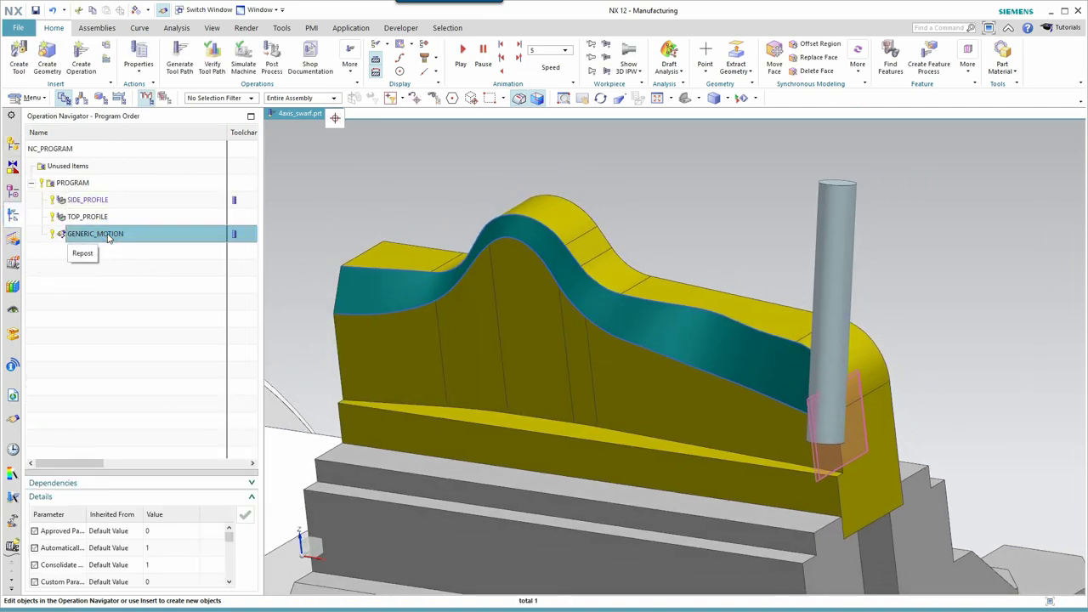
pyautogui.doubleClick(107, 236)
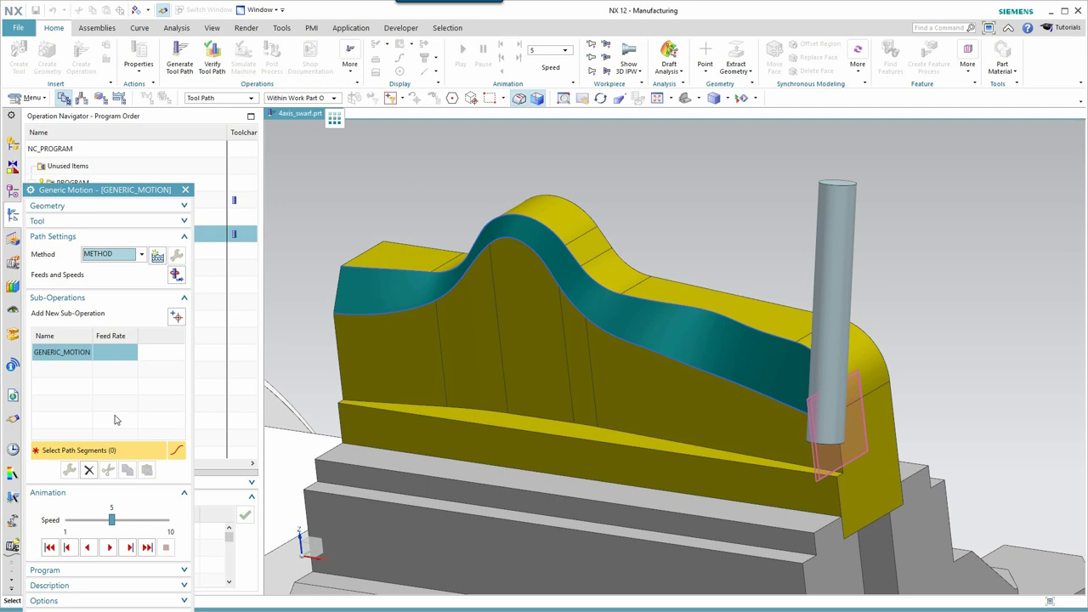
pyautogui.moveTo(636, 488); pyautogui.dragTo(628, 488, button='middle')
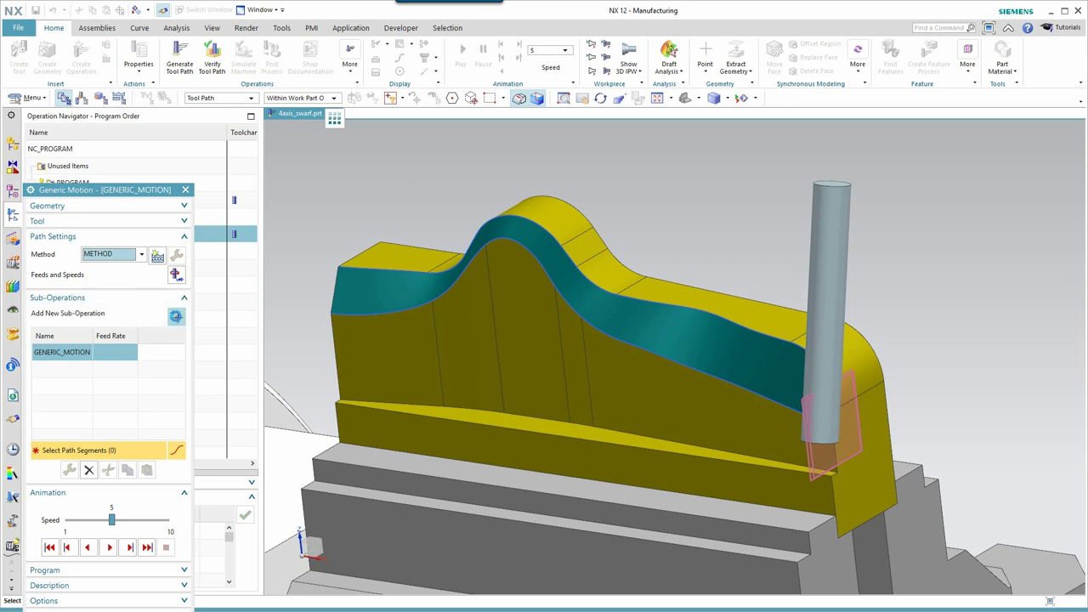
pyautogui.click(176, 315)
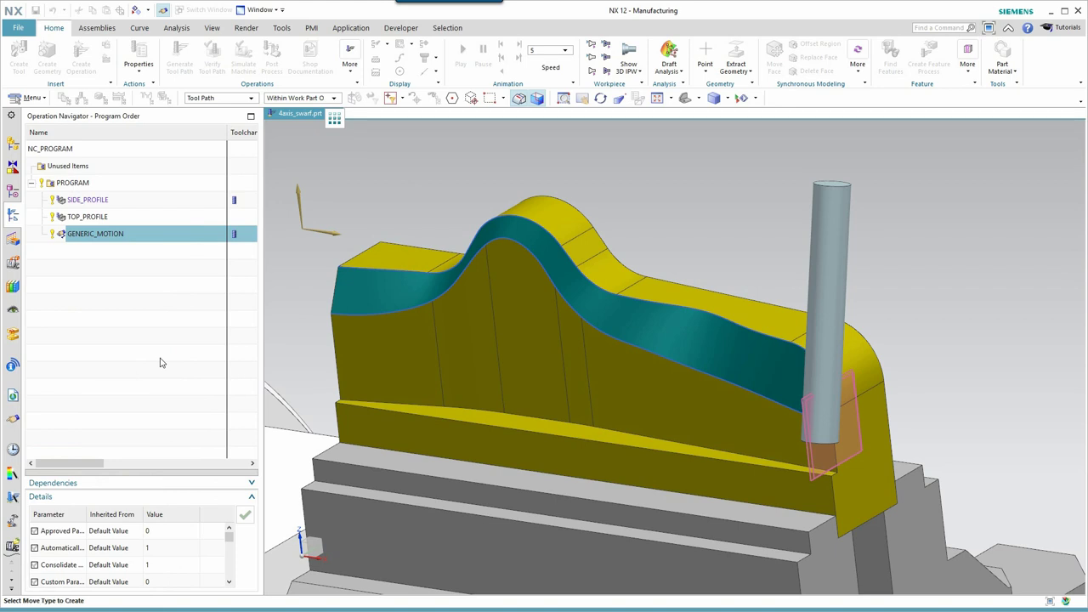
pyautogui.click(128, 316)
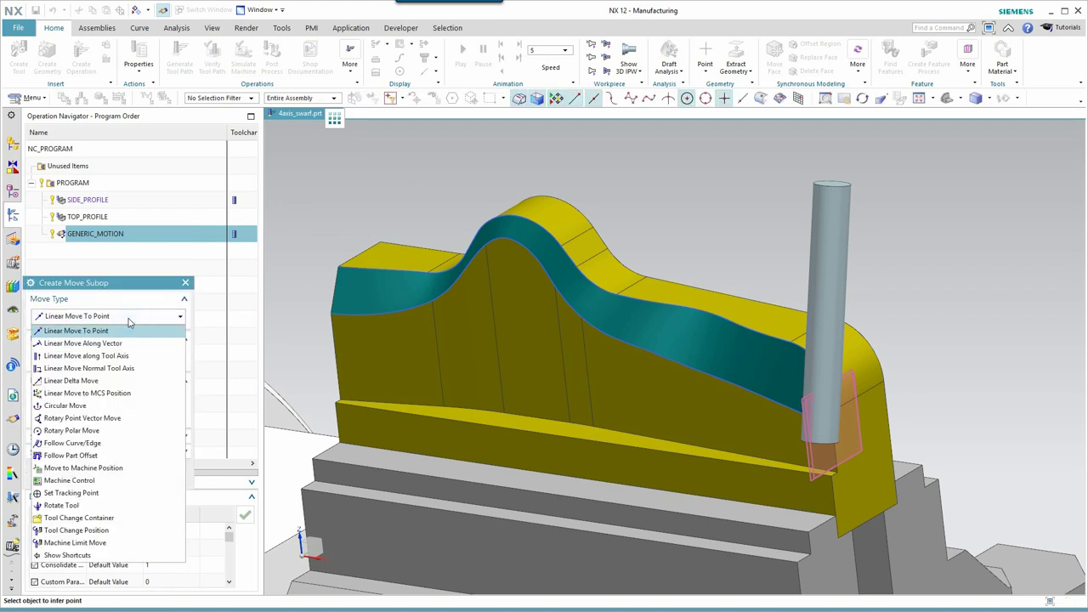
pyautogui.click(91, 418)
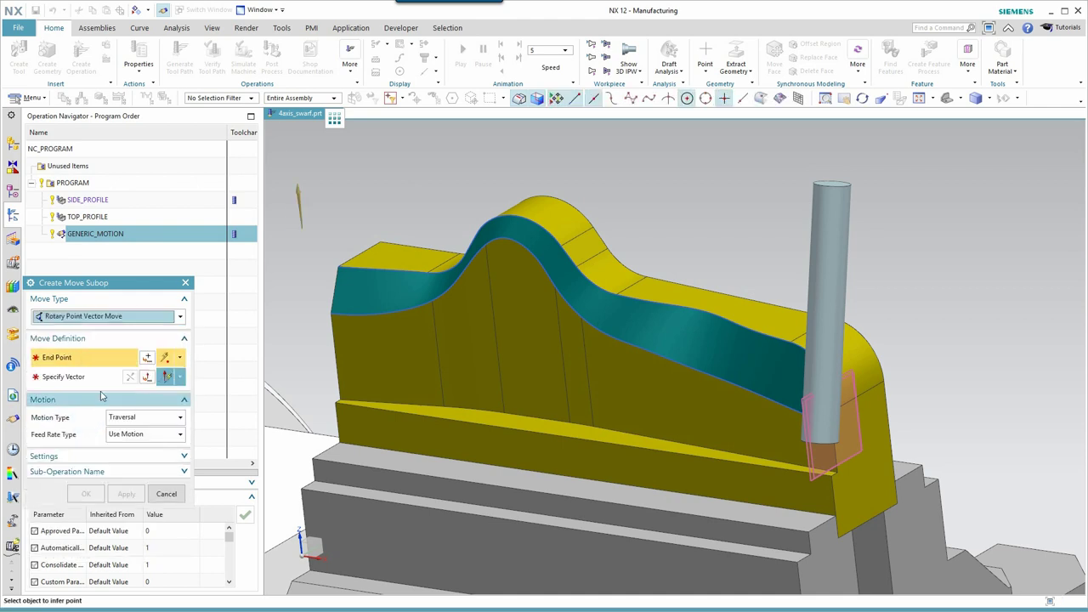
# - Define the rotary move's end point as the centre of the tool's bottom circle
pyautogui.click(148, 358)
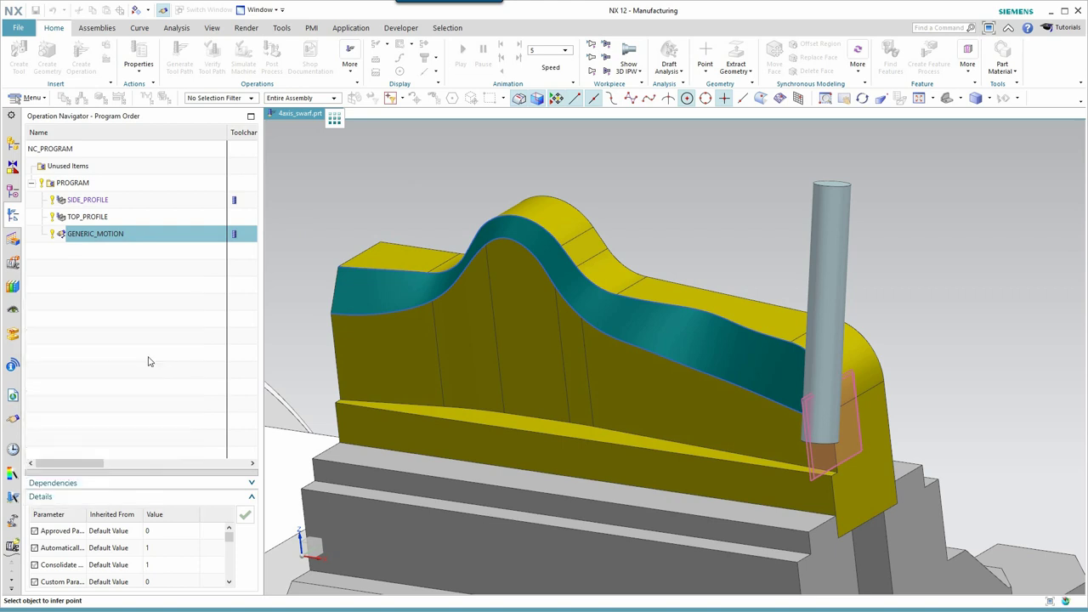
pyautogui.click(821, 442)
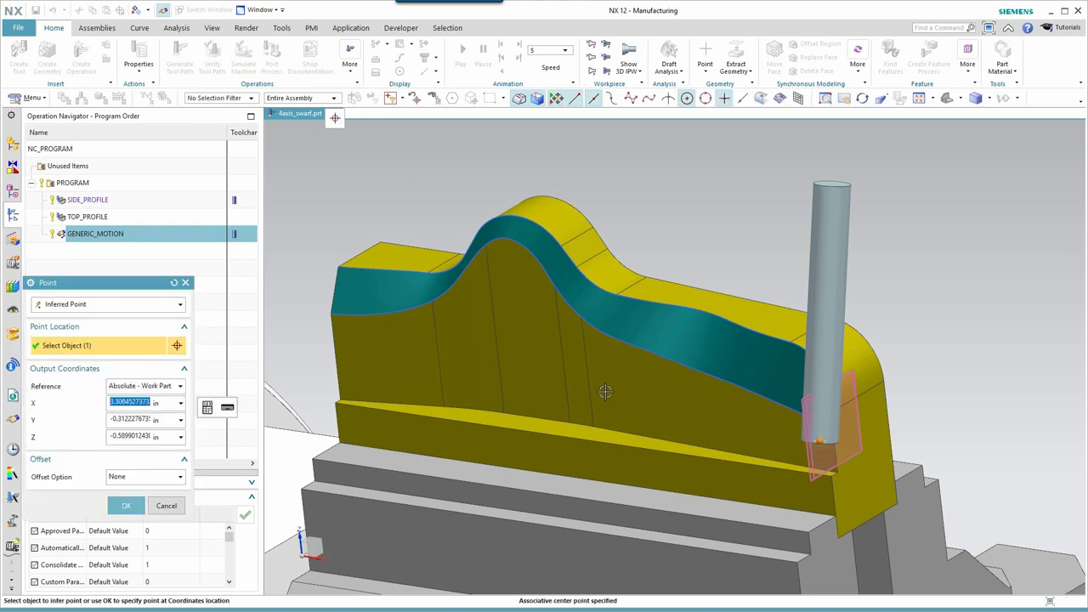
pyautogui.click(125, 505)
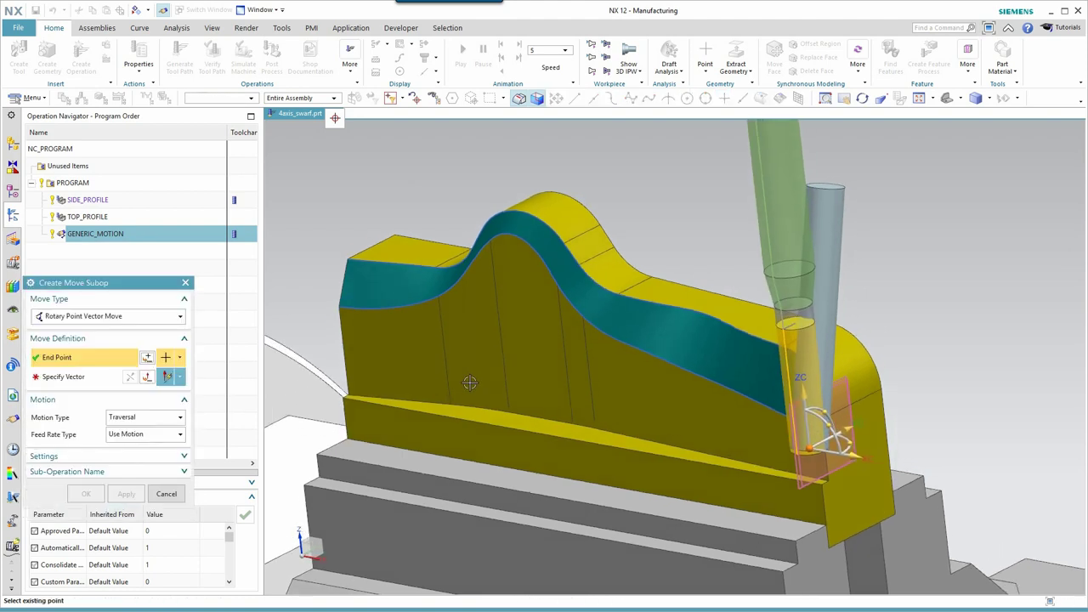
# - Widen the selection scope to Entire Assembly, specify the move's vector along the tool cylinder's axis, and accept the Rotary Point Vector Move
pyautogui.moveTo(470, 382); pyautogui.dragTo(511, 382, button='middle')
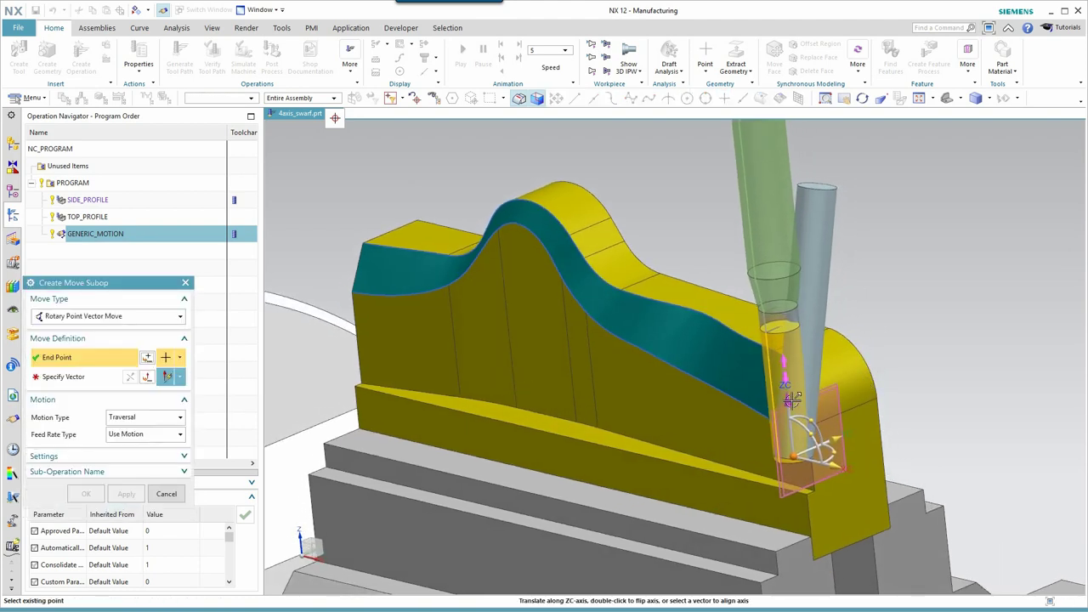
pyautogui.click(805, 397)
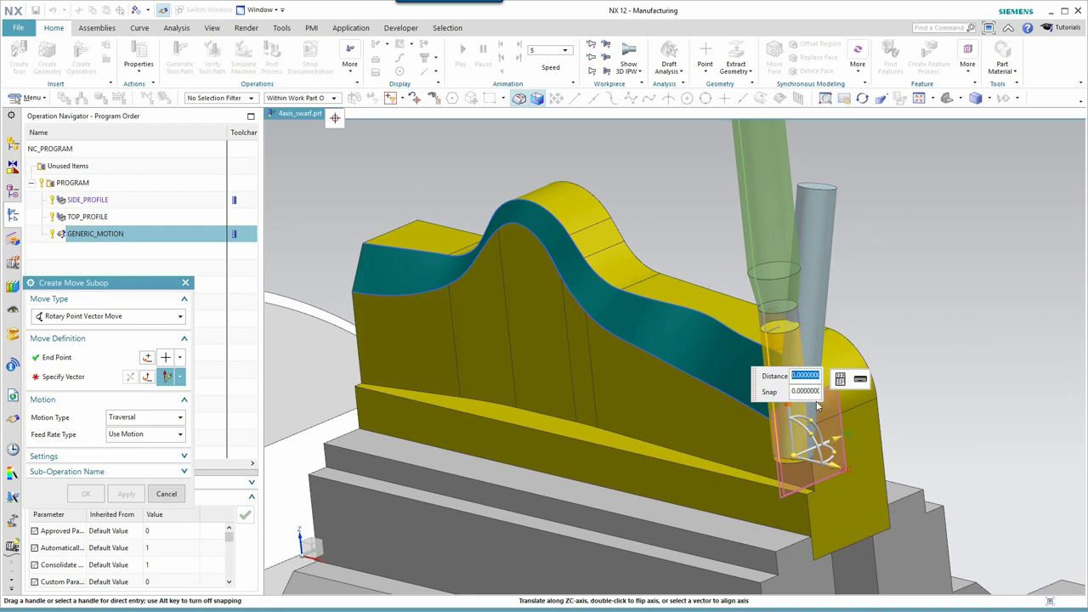
pyautogui.click(297, 98)
pyautogui.click(293, 118)
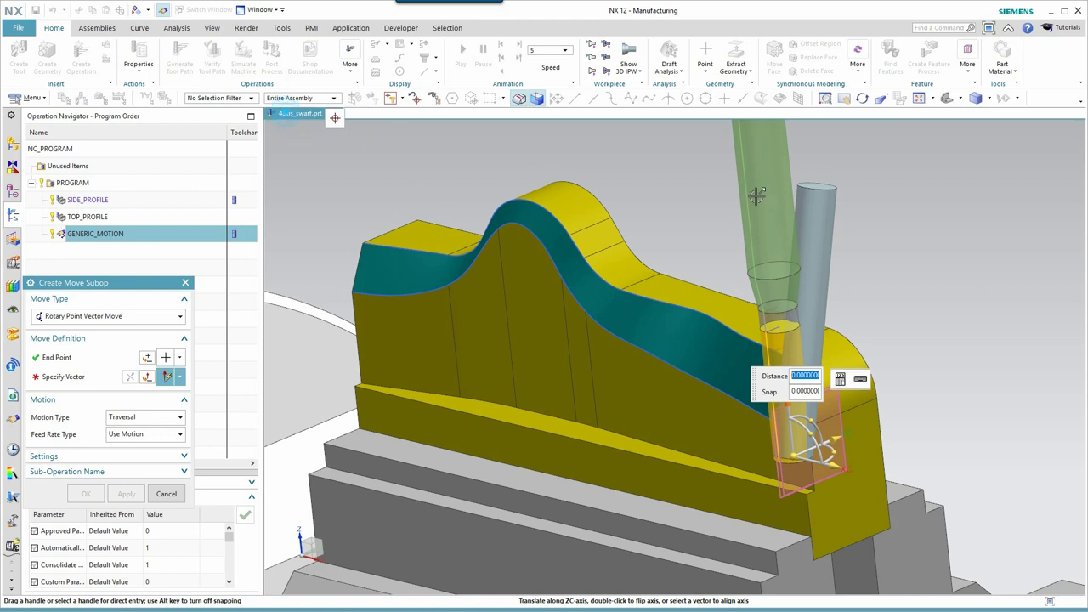
pyautogui.click(828, 236)
pyautogui.moveTo(969, 359); pyautogui.dragTo(844, 270, button='middle')
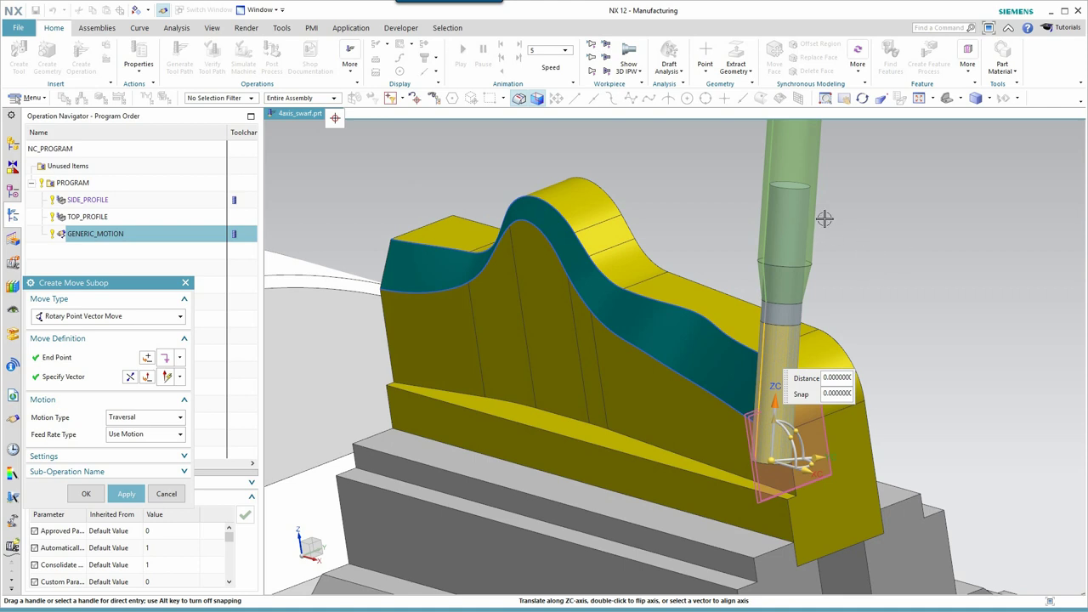
pyautogui.click(85, 494)
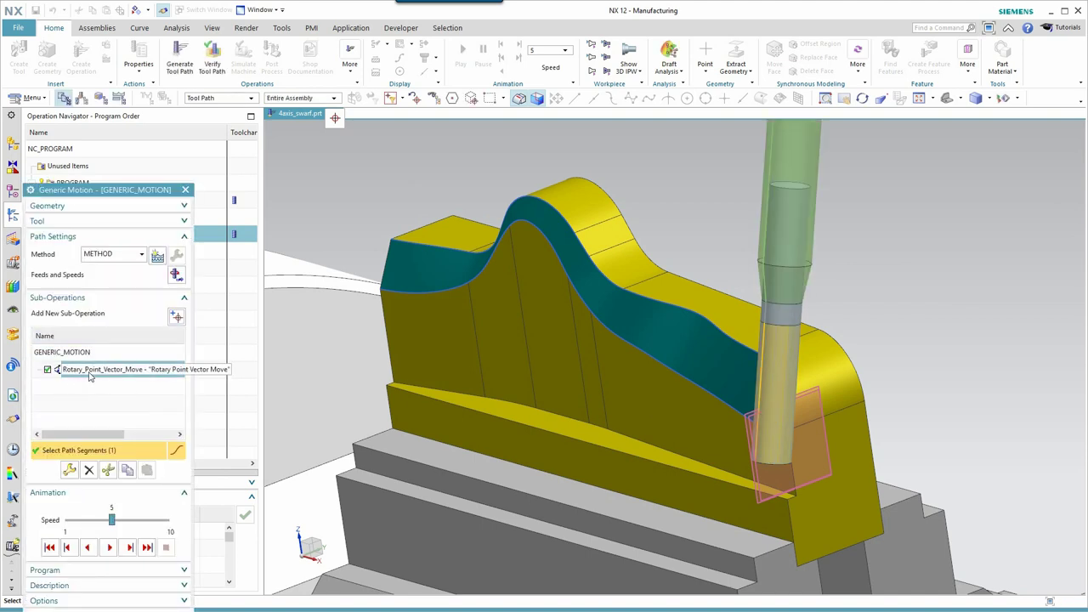
# - Delete the Rotary Point Vector Move from the sub-operation list and leave the Generic Motion operation
pyautogui.moveTo(1007, 404); pyautogui.dragTo(858, 458, button='middle')
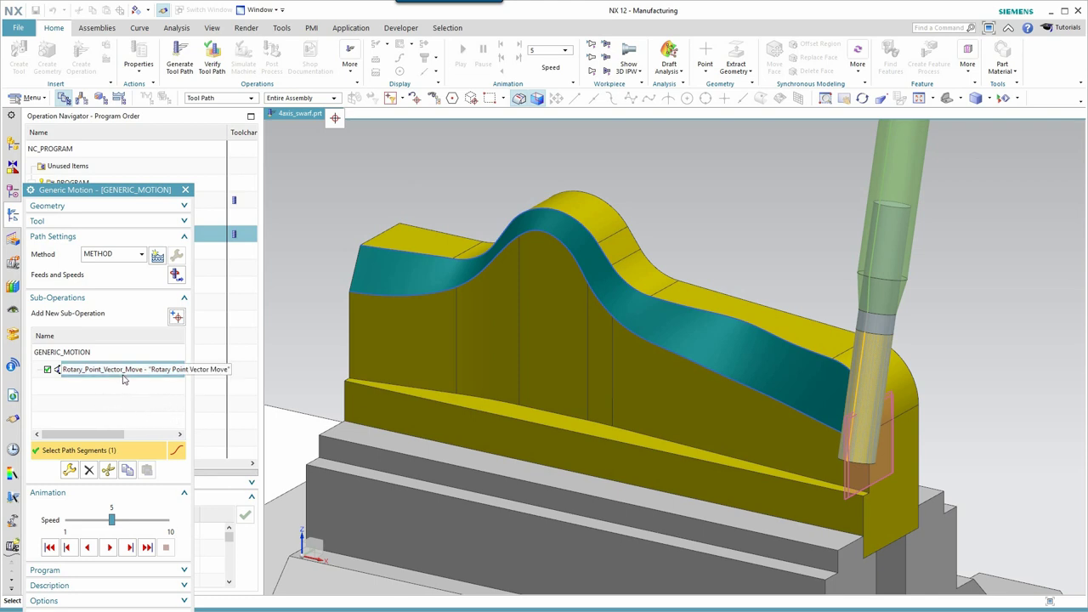
pyautogui.click(89, 469)
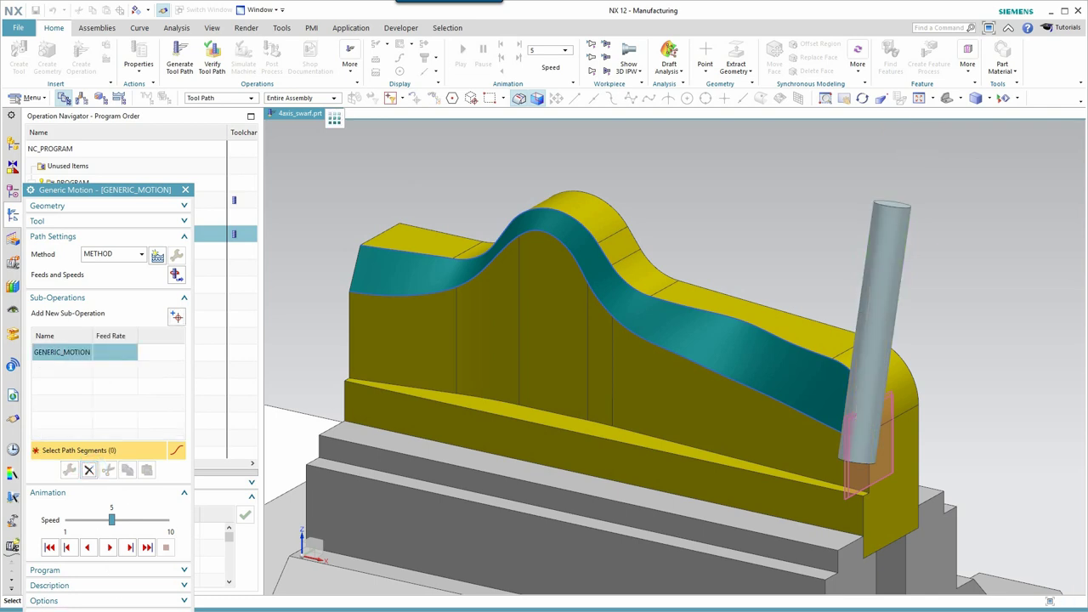
pyautogui.press('Escape')
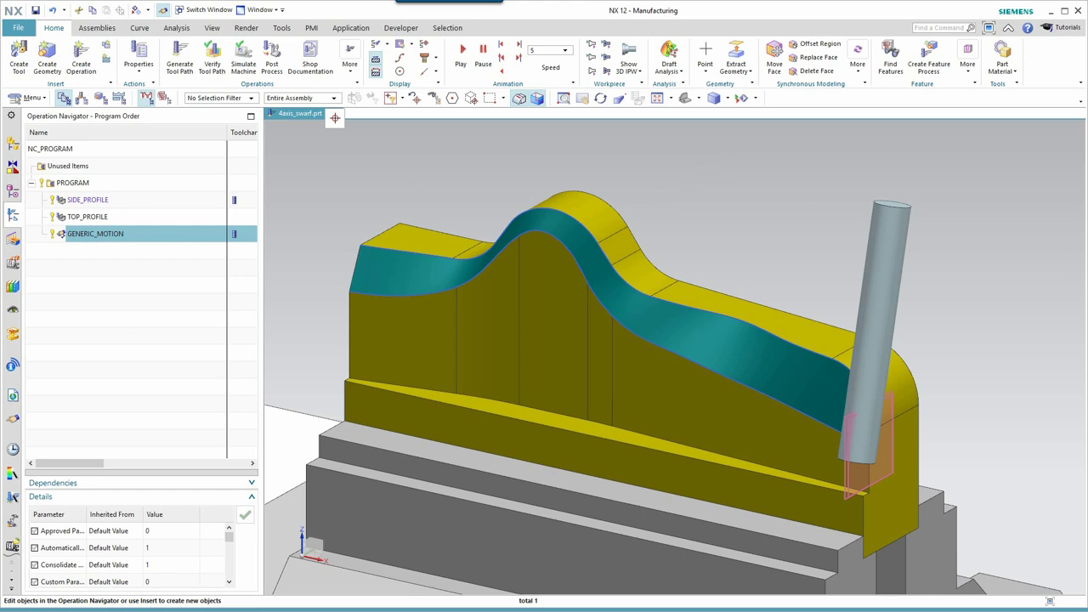
# - Review the Luma_GMC_4ax.py journal's distance loop and run the journal to create the rotary moves in GENERIC_MOTION
pyautogui.moveTo(1087, 217); pyautogui.dragTo(718, 145)
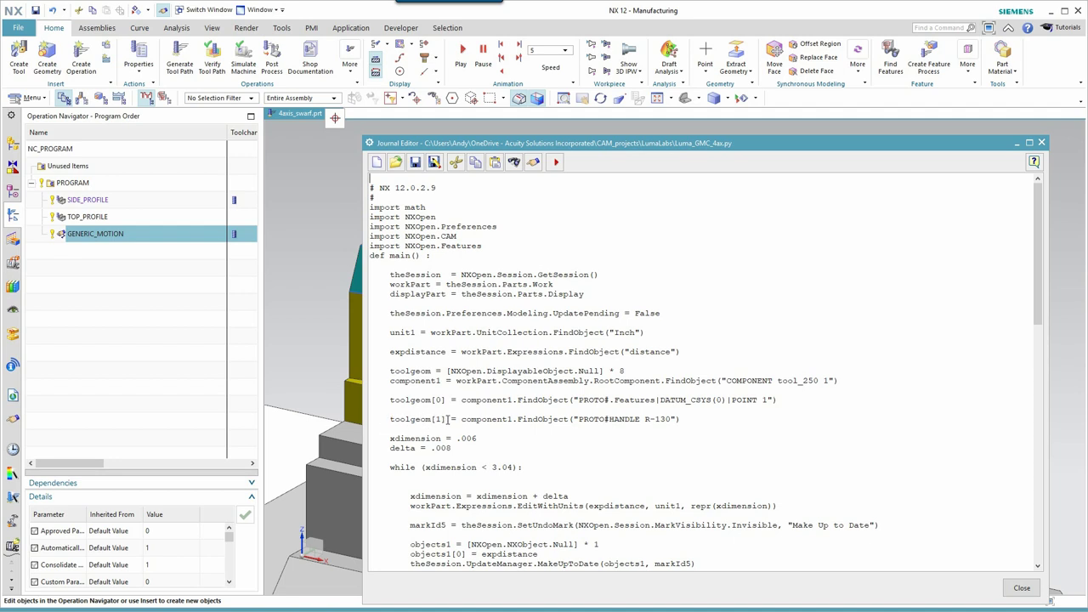
pyautogui.scroll(-1, 517, 413)
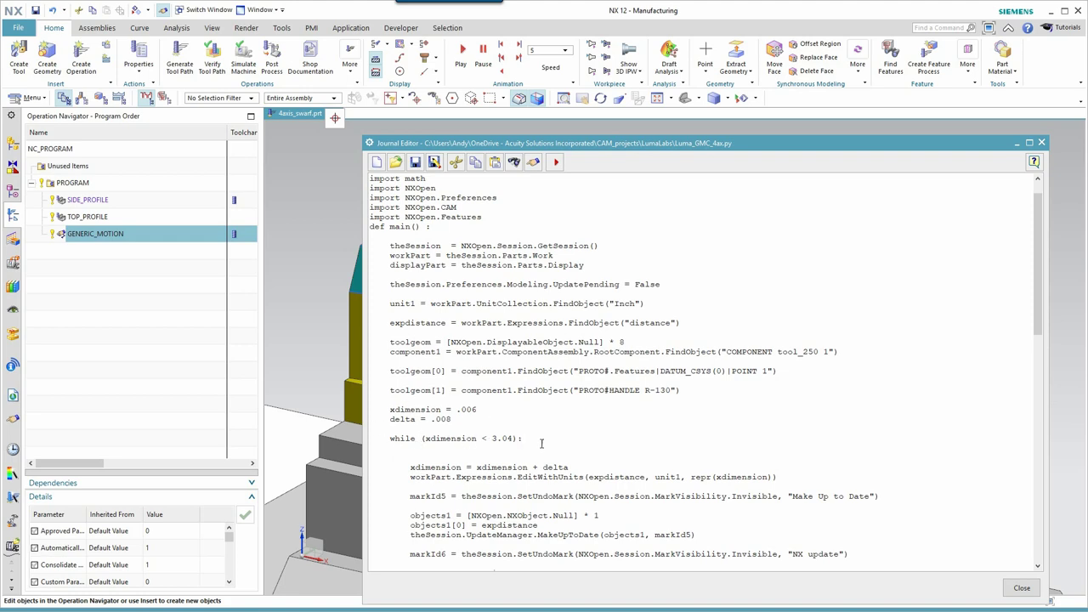
pyautogui.scroll(-6, 648, 413)
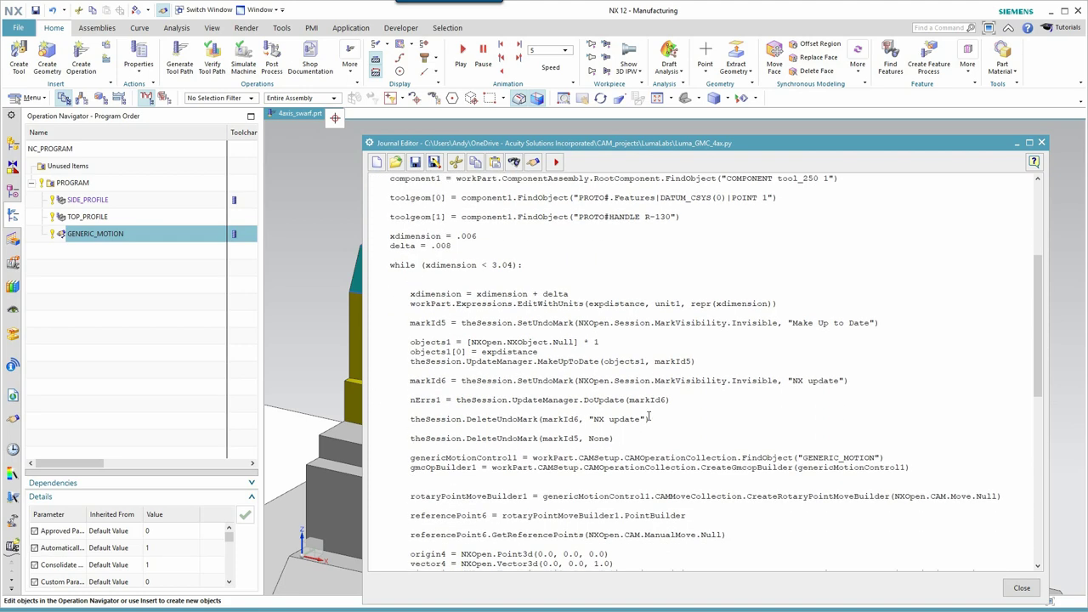
pyautogui.scroll(5, 649, 415)
pyautogui.scroll(2, 649, 416)
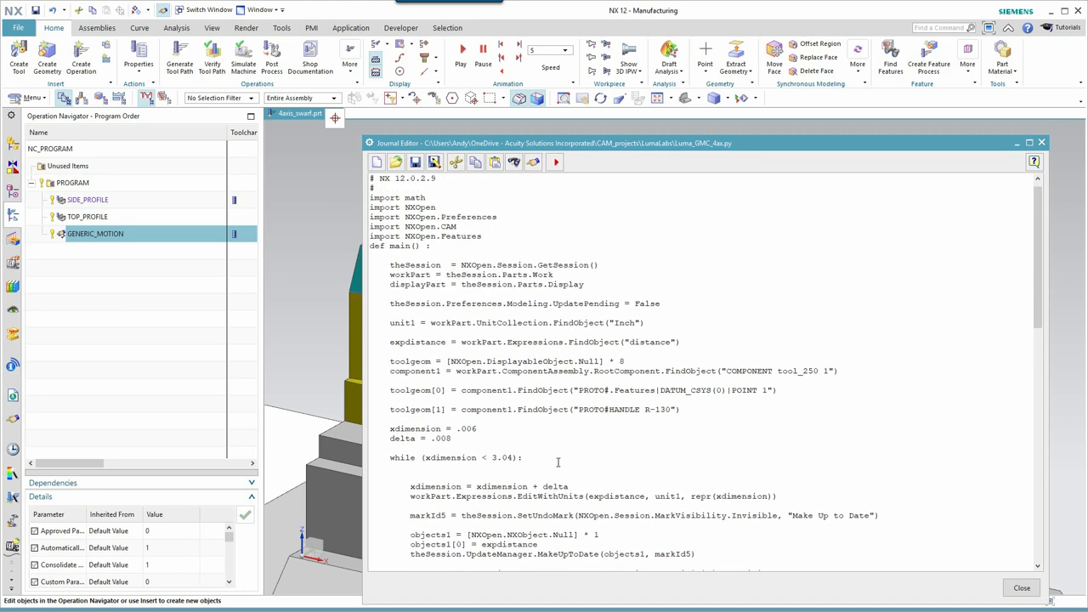
pyautogui.scroll(-5, 567, 460)
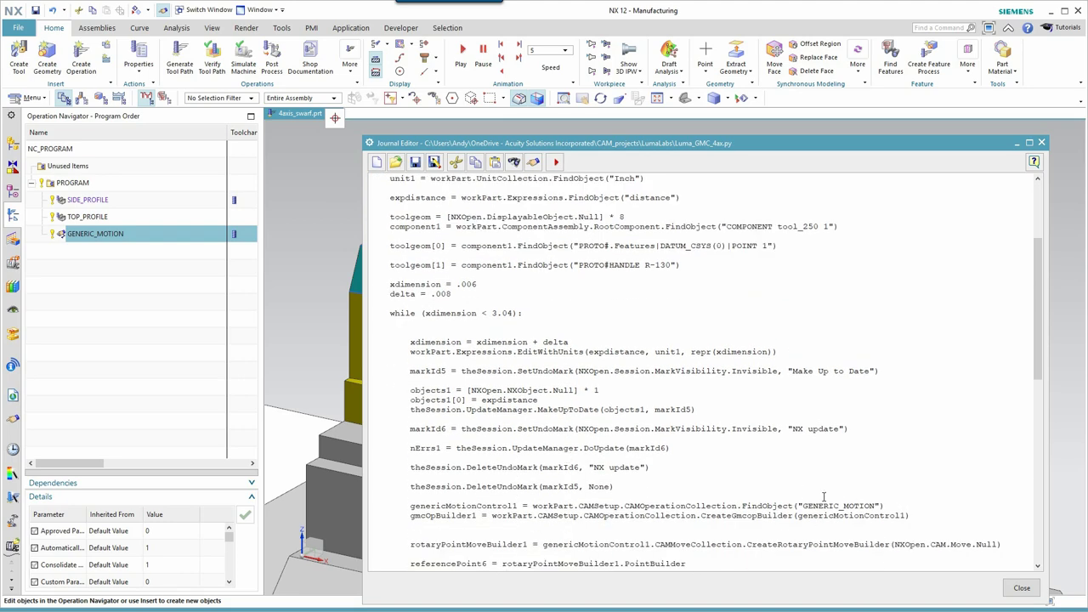
pyautogui.scroll(5, 818, 476)
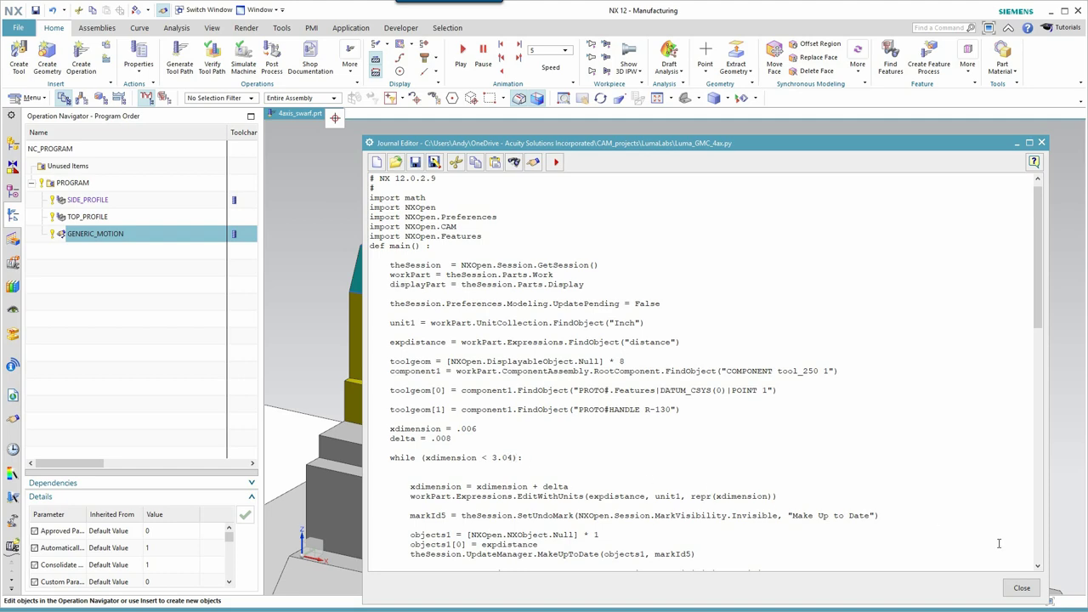
pyautogui.moveTo(591, 143); pyautogui.dragTo(1087, 120)
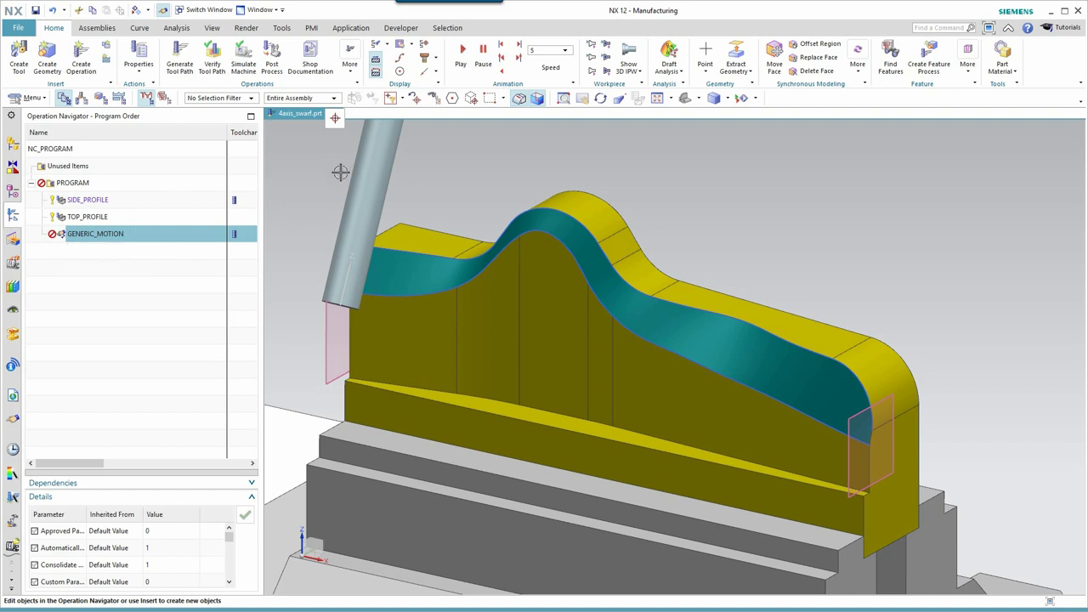
# - Hide the tool_250 component and open GENERIC_MOTION to review its sub-operations through the end of the list
pyautogui.rightClick(368, 183)
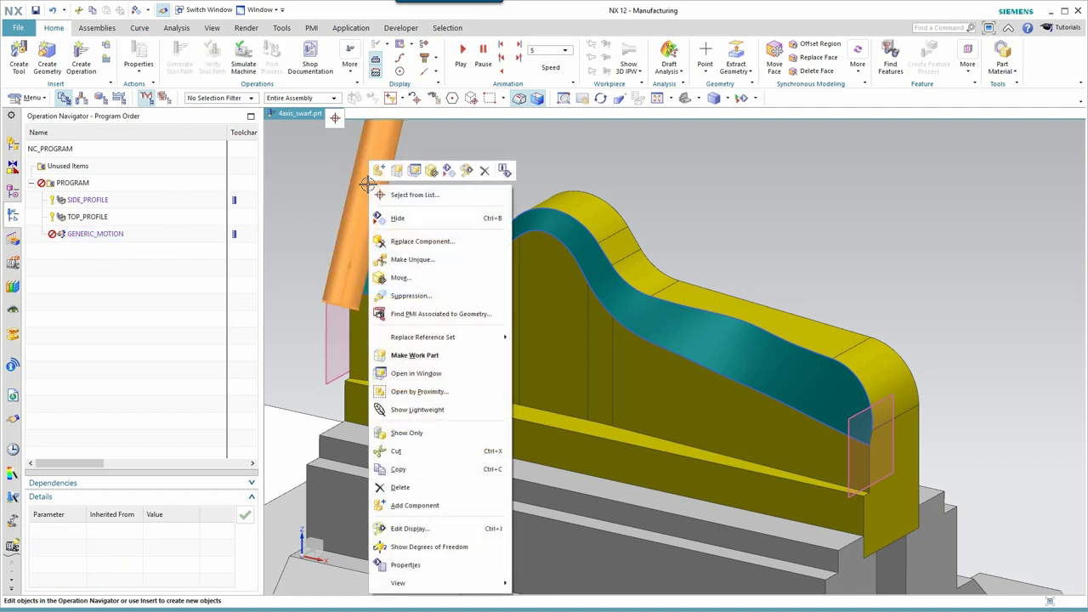
pyautogui.click(398, 218)
pyautogui.click(96, 235)
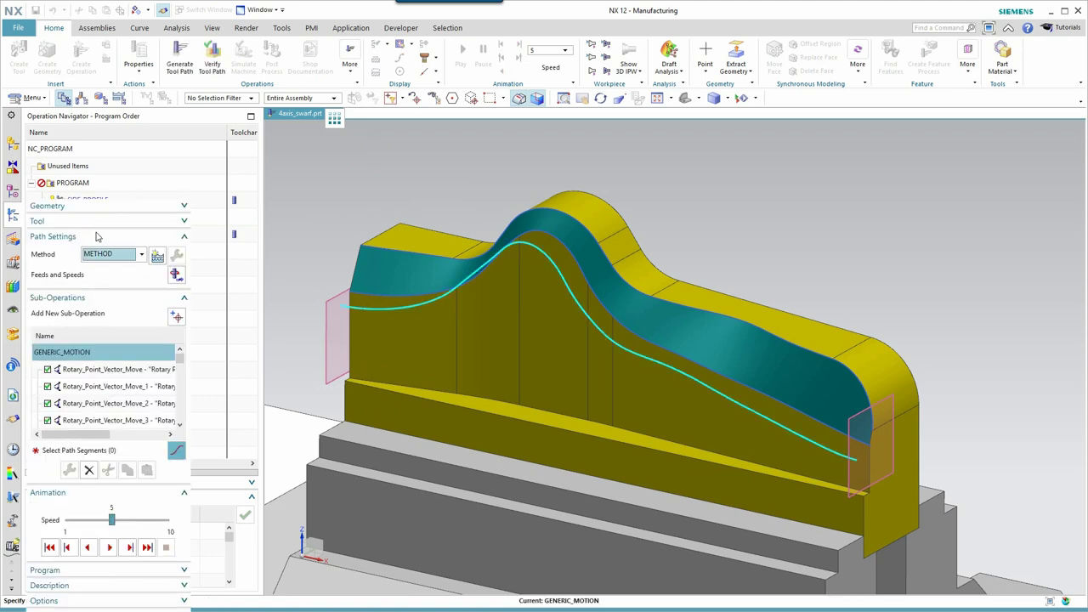
pyautogui.moveTo(180, 364); pyautogui.dragTo(181, 434)
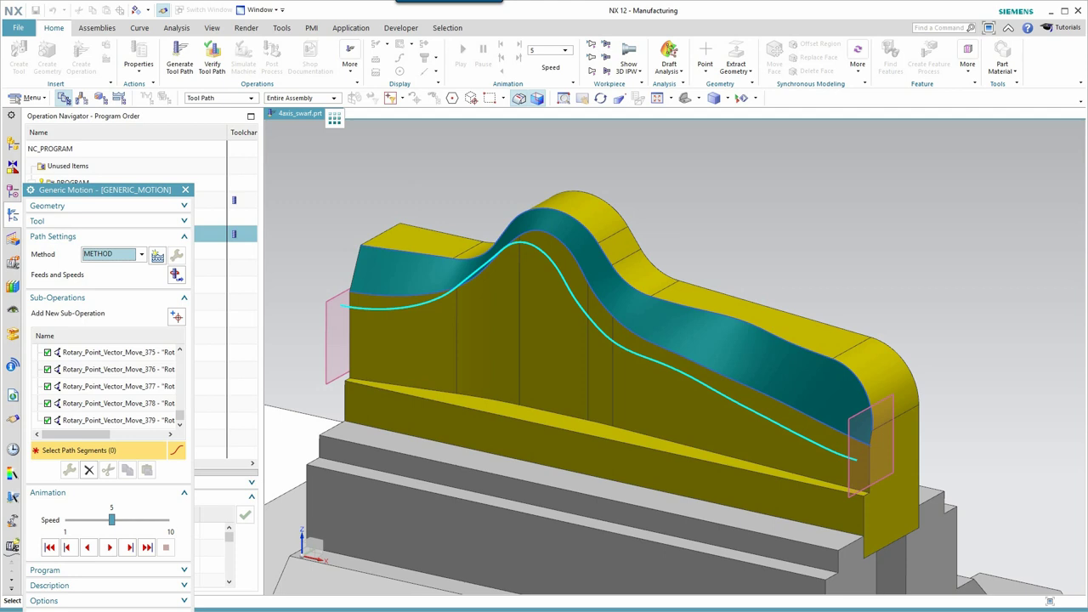
# - Verify the tool path with a 3D Dynamic simulation at animation speed 2, and accept the Generic Motion operation
pyautogui.click(102, 605)
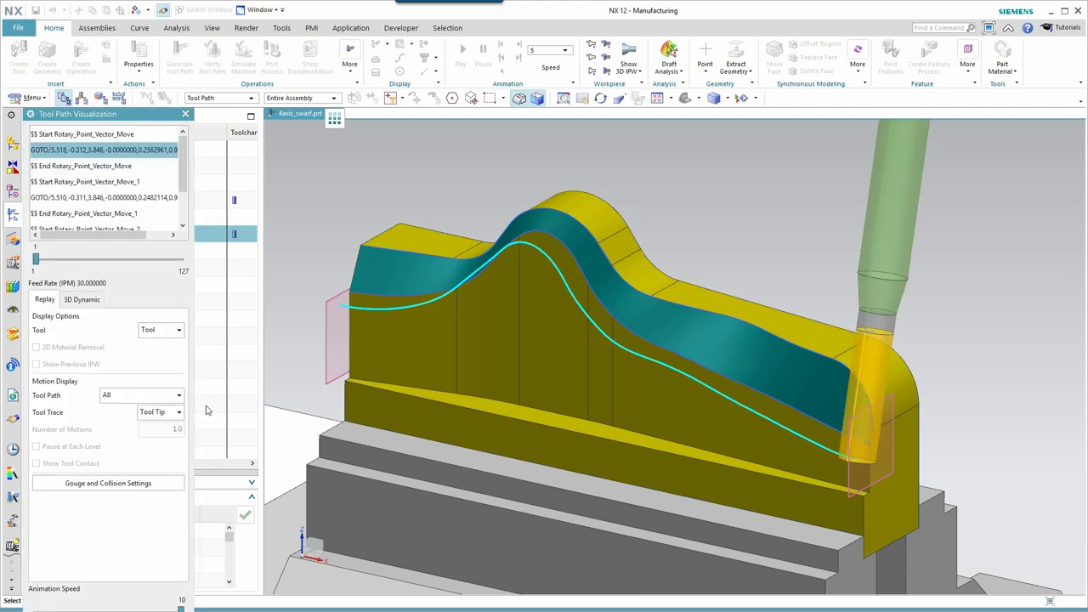
pyautogui.click(96, 300)
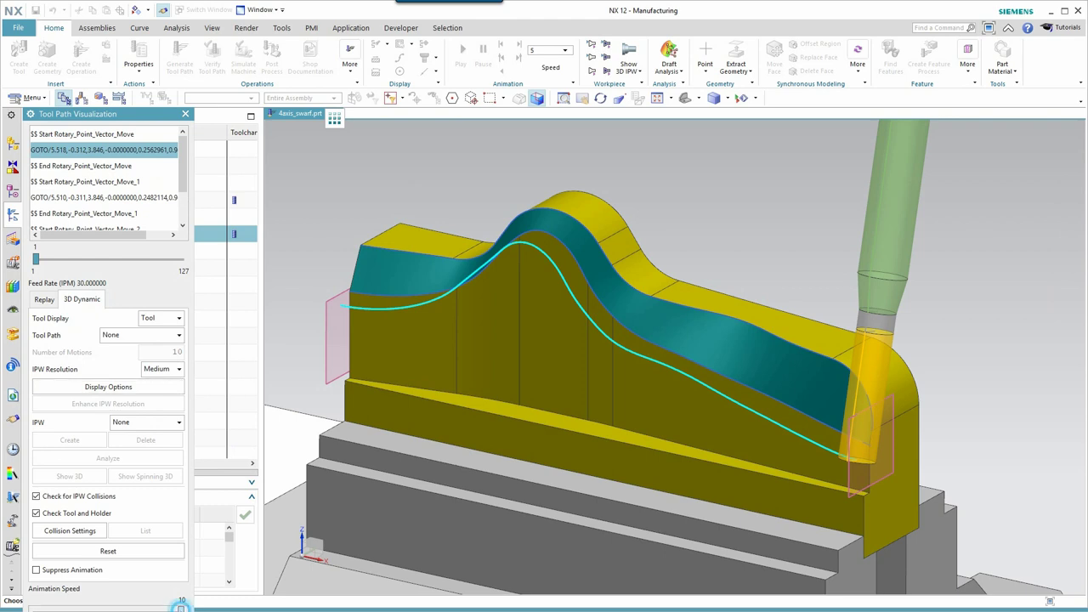
pyautogui.moveTo(179, 608); pyautogui.dragTo(53, 608)
pyautogui.click(108, 610)
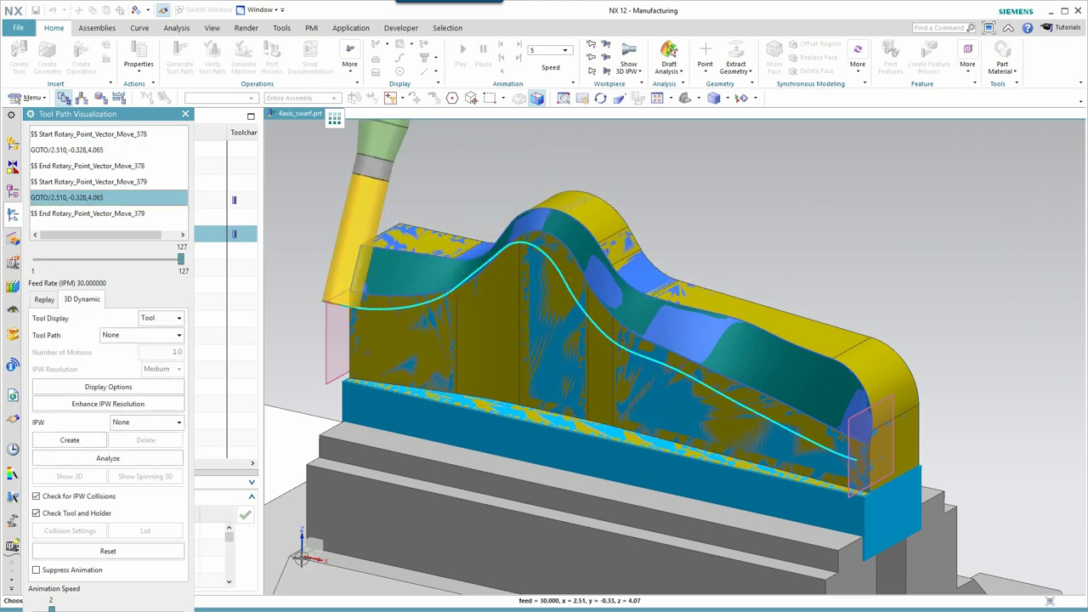
pyautogui.moveTo(340, 568); pyautogui.dragTo(931, 549, button='middle')
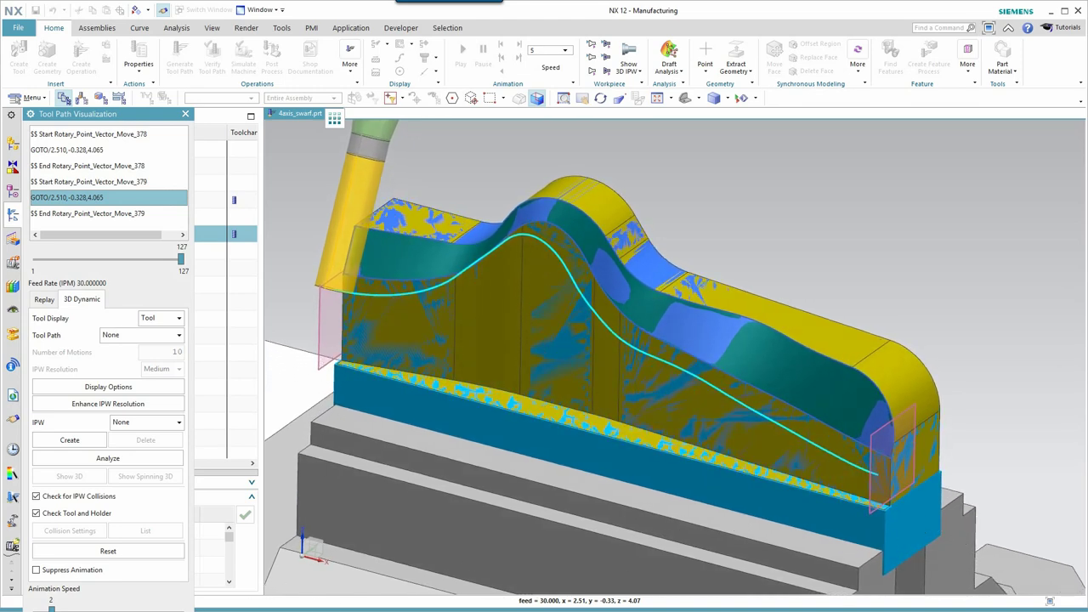
pyautogui.click(168, 608)
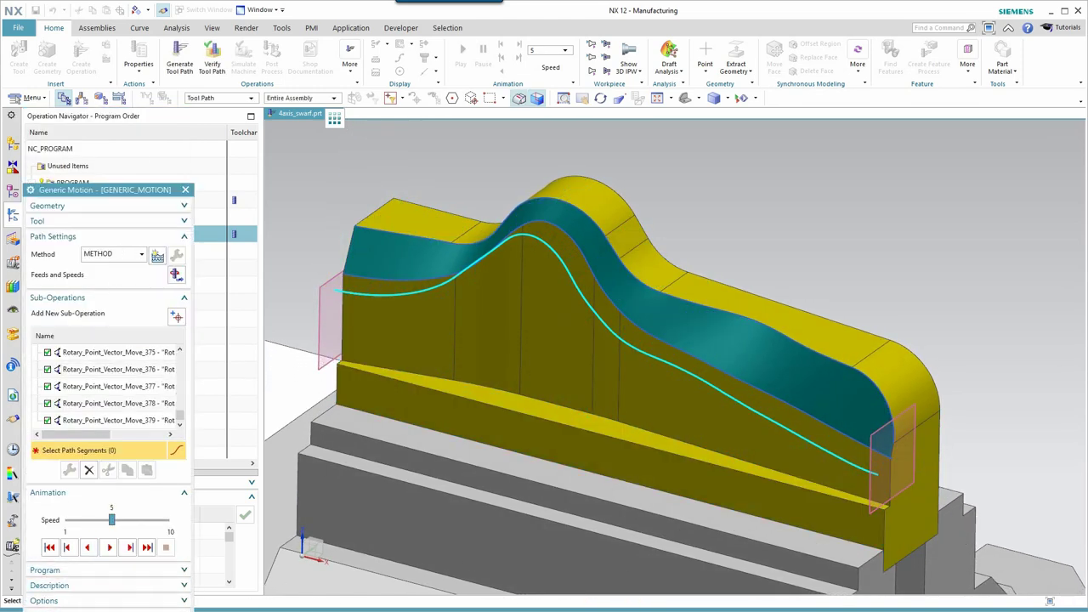
pyautogui.click(128, 608)
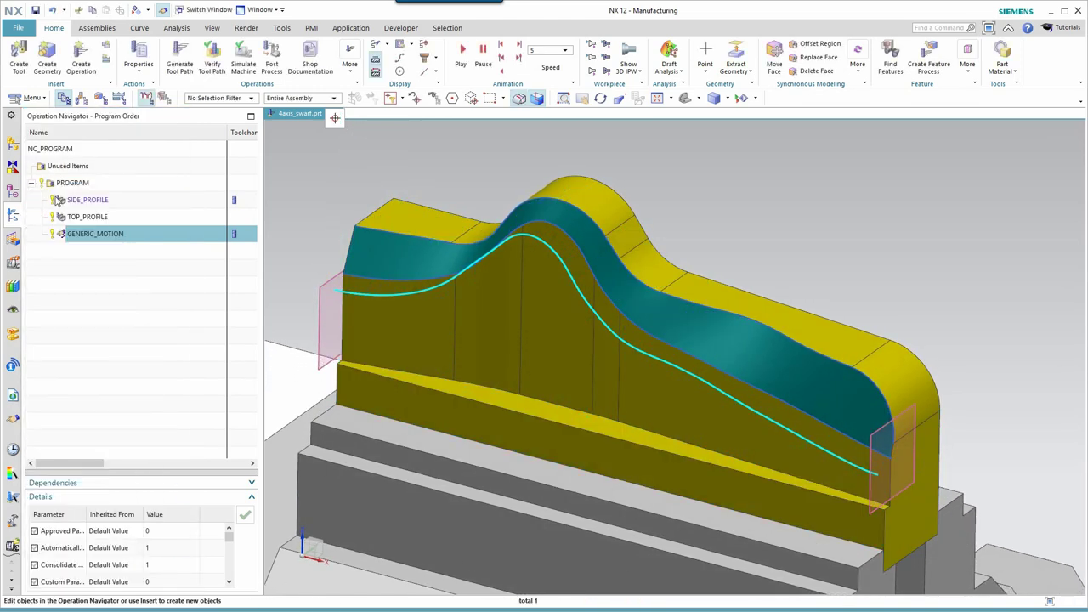
# - Hide Body (12) from the model history so only the curves and datum planes of the part remain
pyautogui.click(13, 145)
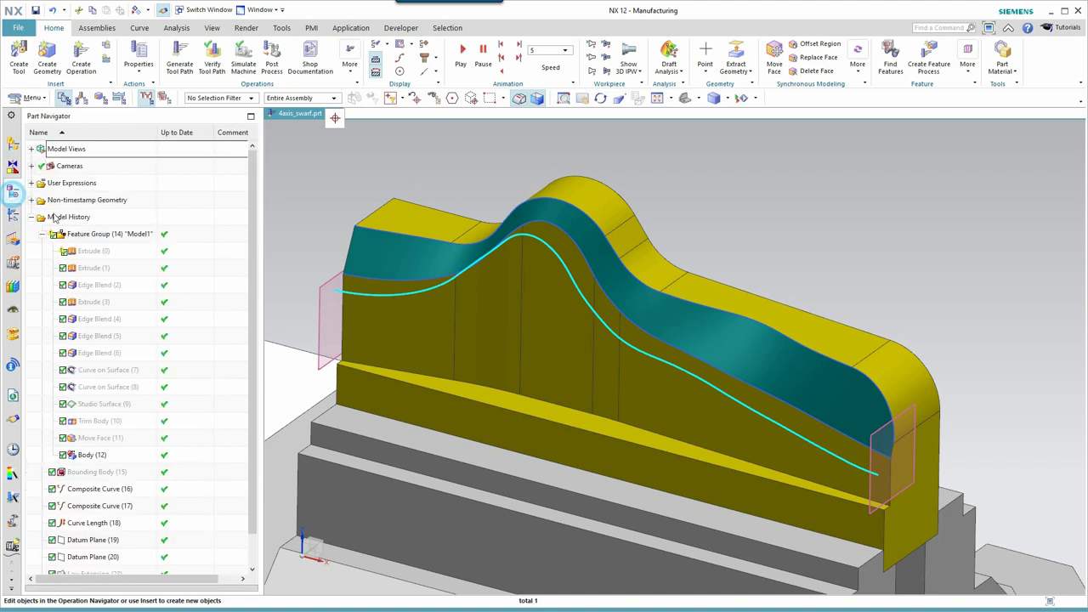
pyautogui.rightClick(104, 459)
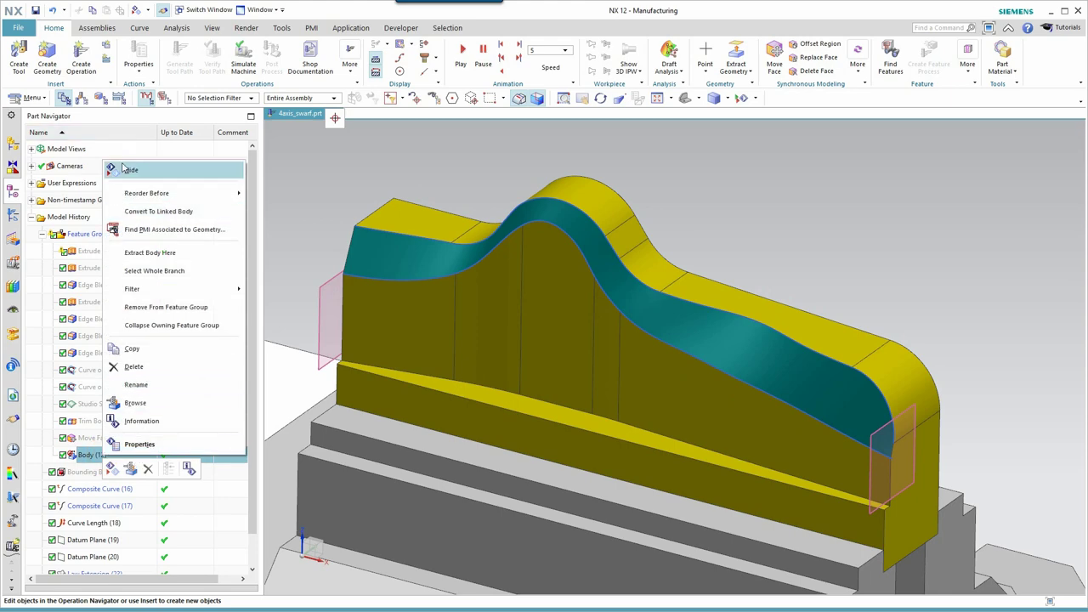
pyautogui.click(128, 170)
# - Verify the GENERIC_MOTION tool path with a 3D Dynamic material removal simulation at animation speed 1
pyautogui.click(13, 217)
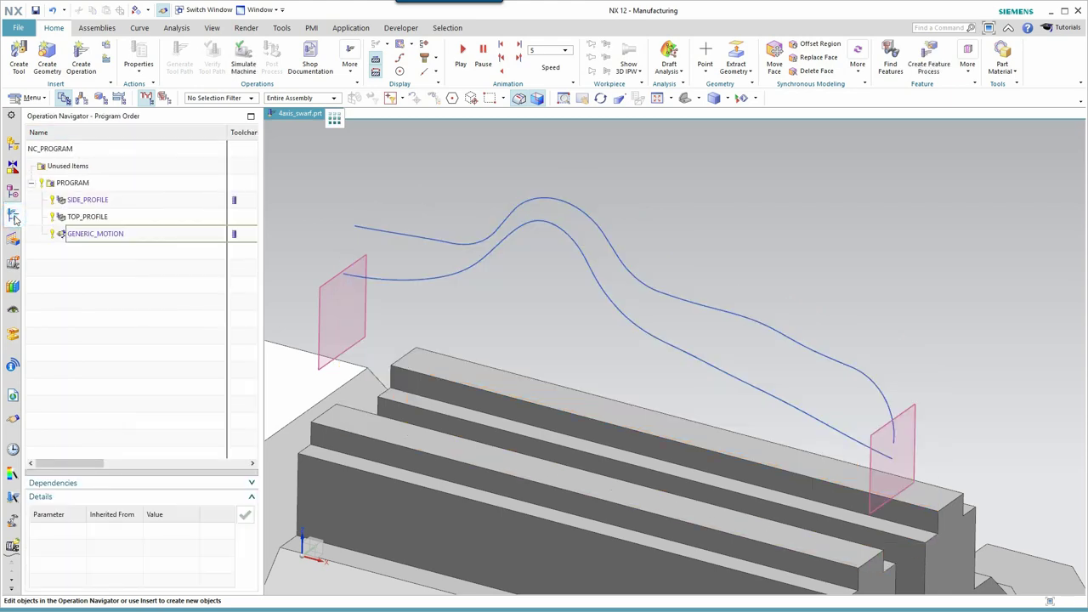
pyautogui.rightClick(99, 235)
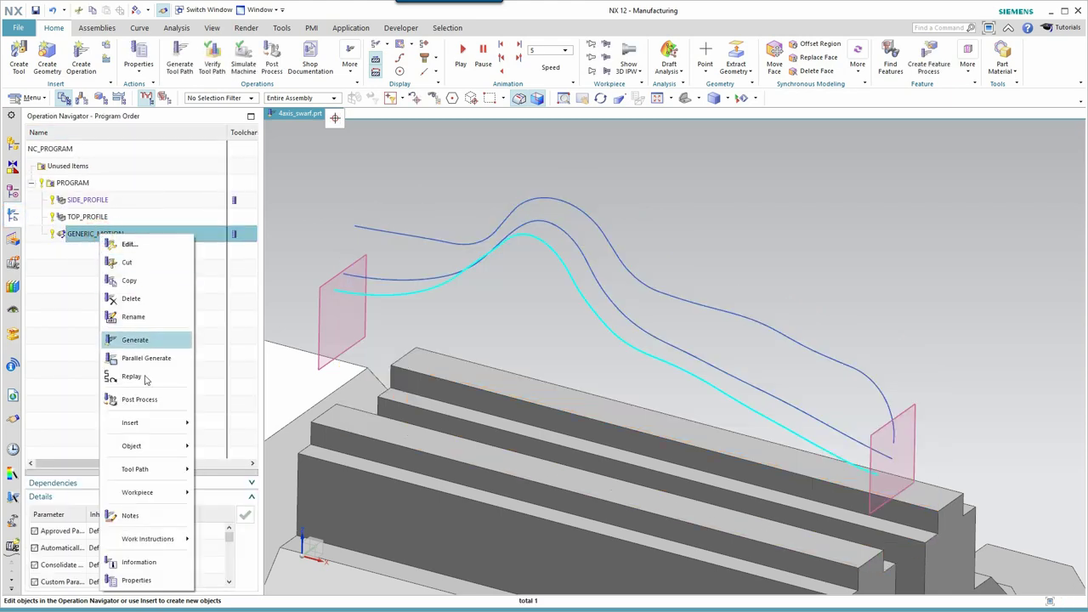
pyautogui.moveTo(155, 472)
pyautogui.click(268, 559)
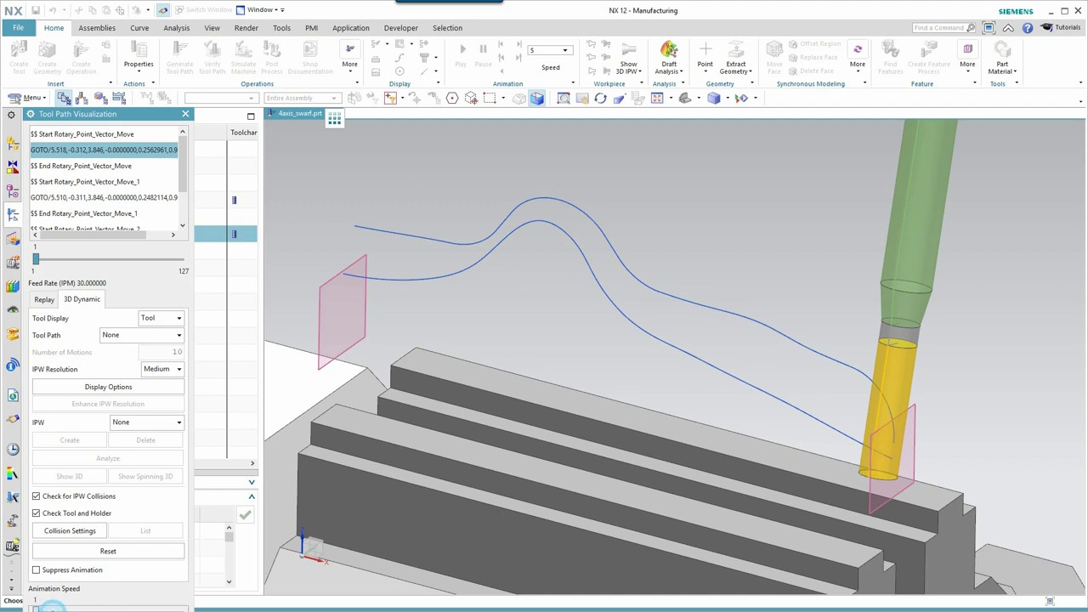
pyautogui.moveTo(51, 609); pyautogui.dragTo(36, 609)
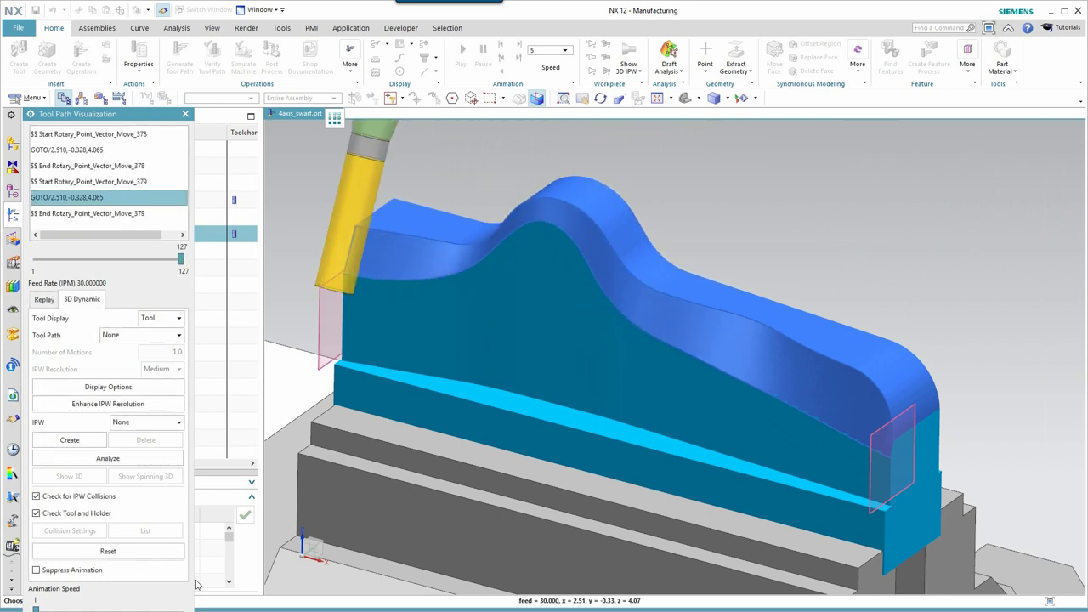
# - Inspect the swarfed surface of the simulated workpiece from several angles and close the tool path visualization
pyautogui.scroll(-5, 266, 565)
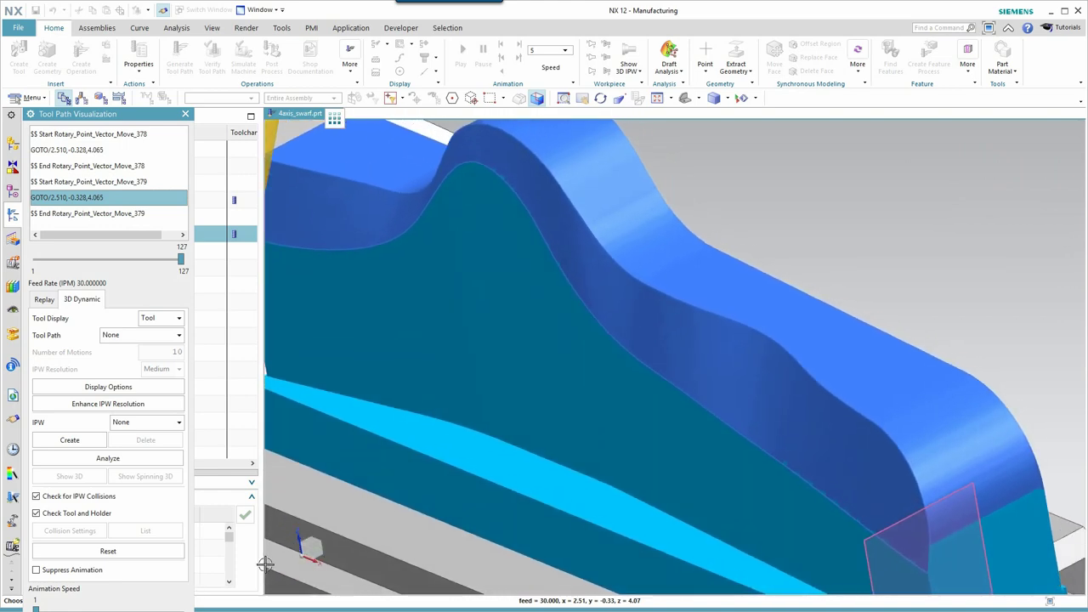
pyautogui.moveTo(266, 566); pyautogui.dragTo(542, 466, button='middle')
pyautogui.scroll(4, 541, 466)
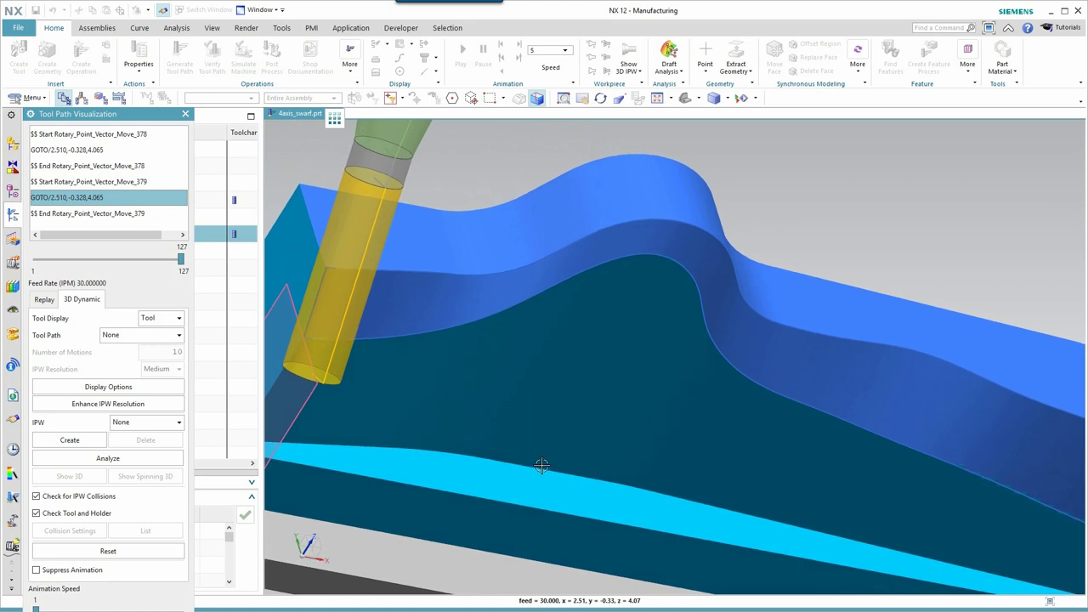
pyautogui.moveTo(545, 466); pyautogui.dragTo(612, 331, button='middle')
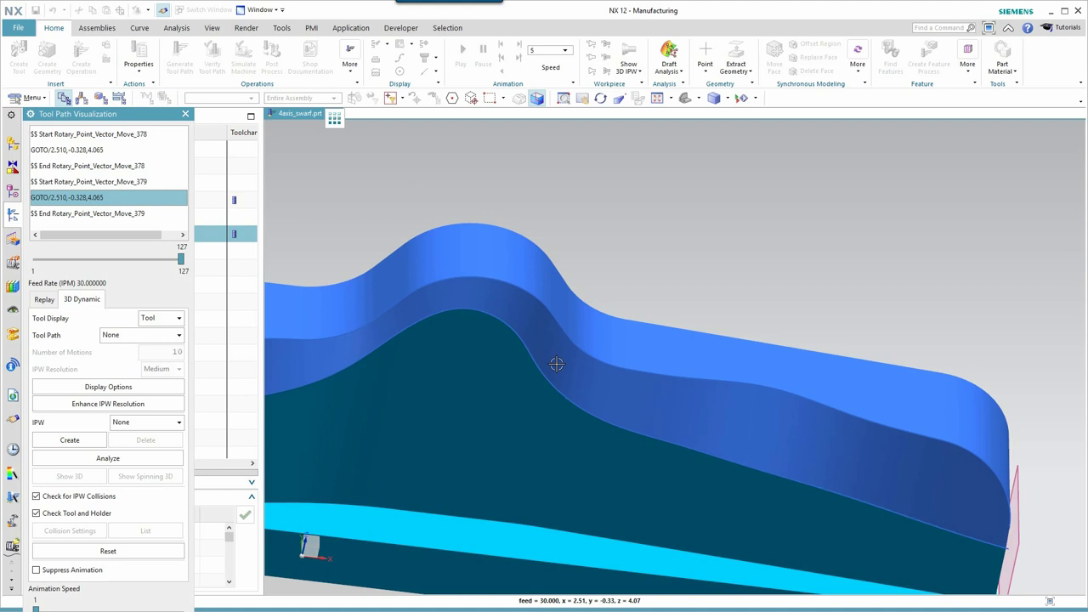
pyautogui.moveTo(571, 392); pyautogui.dragTo(651, 385, button='middle')
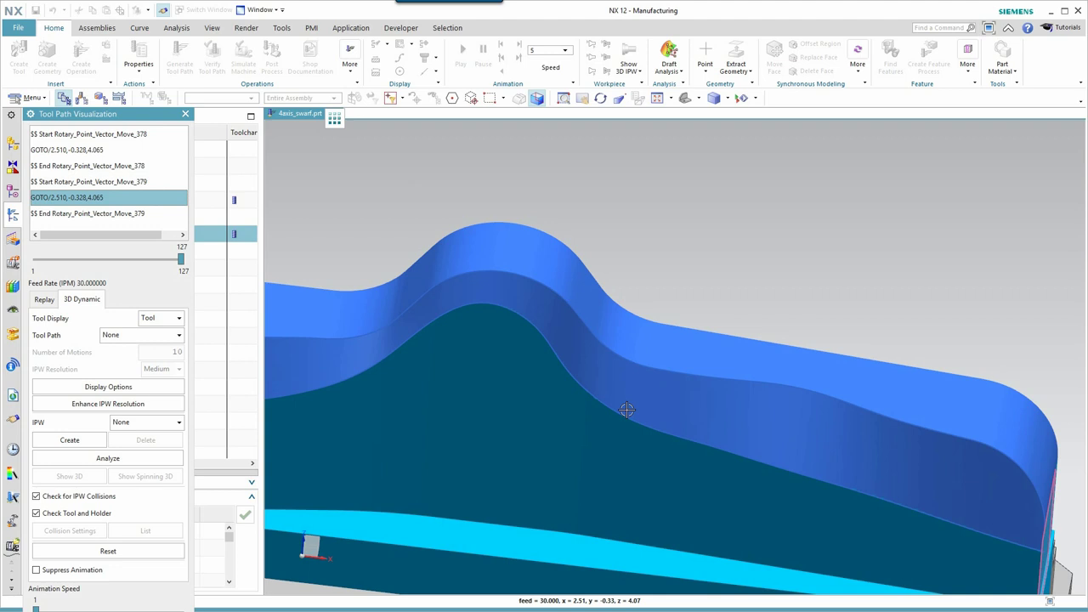
pyautogui.moveTo(634, 381); pyautogui.dragTo(635, 378, button='middle')
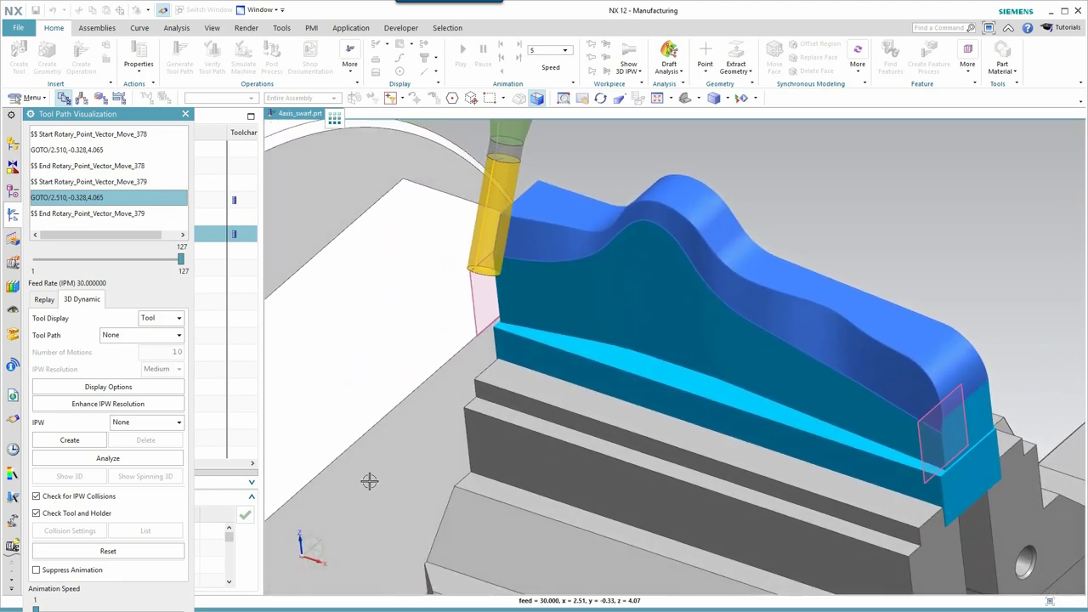
pyautogui.press('Escape')
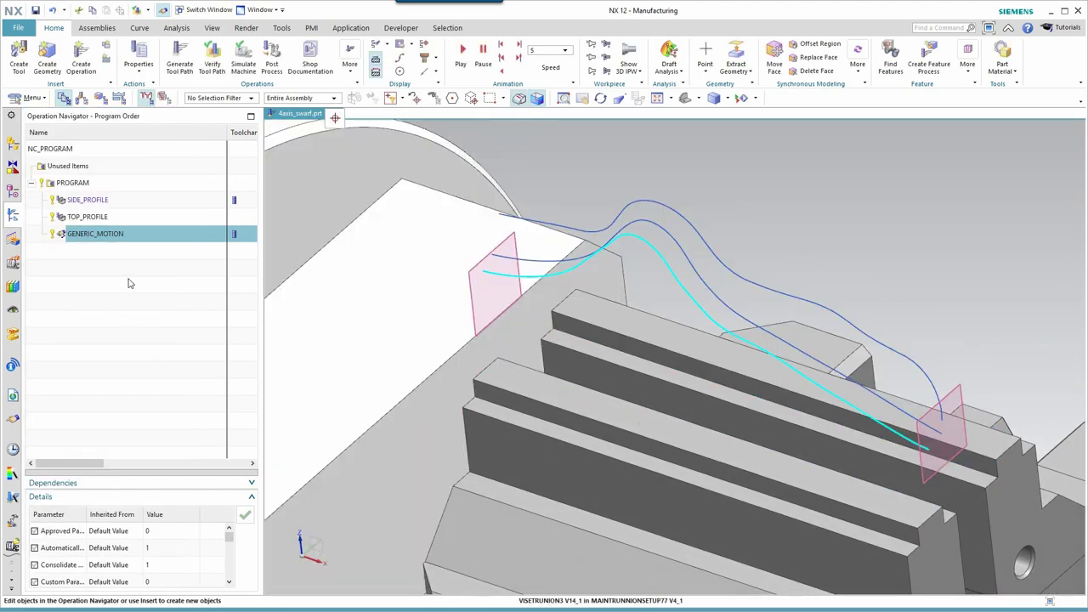
# - Append a Linear Move along Tool Axis after the last rotary move in GENERIC_MOTION as a retract, and accept the operation
pyautogui.doubleClick(99, 235)
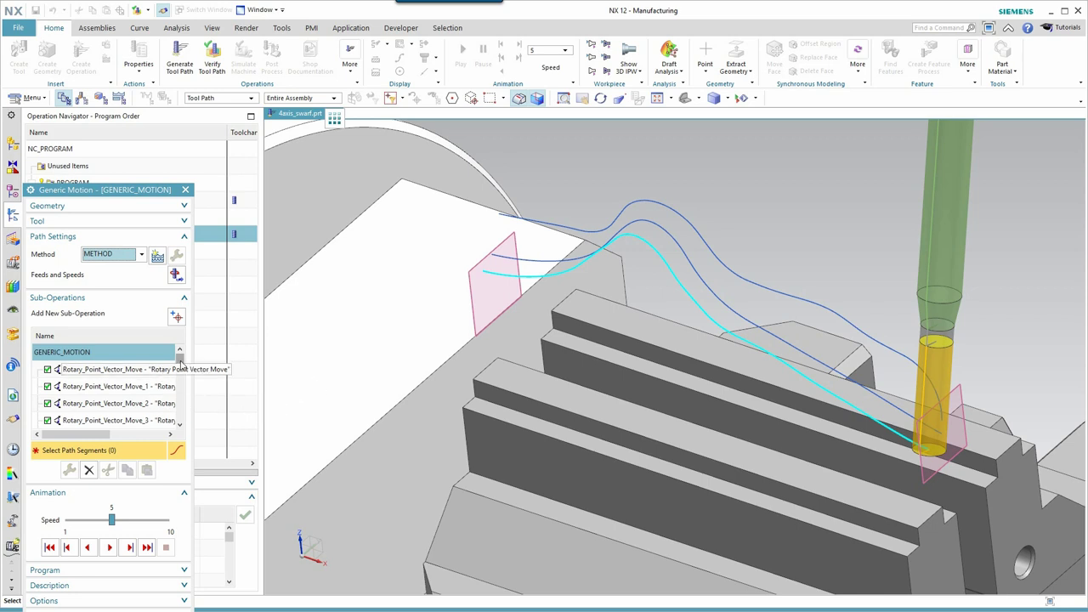
pyautogui.moveTo(179, 358); pyautogui.dragTo(179, 429)
pyautogui.click(119, 421)
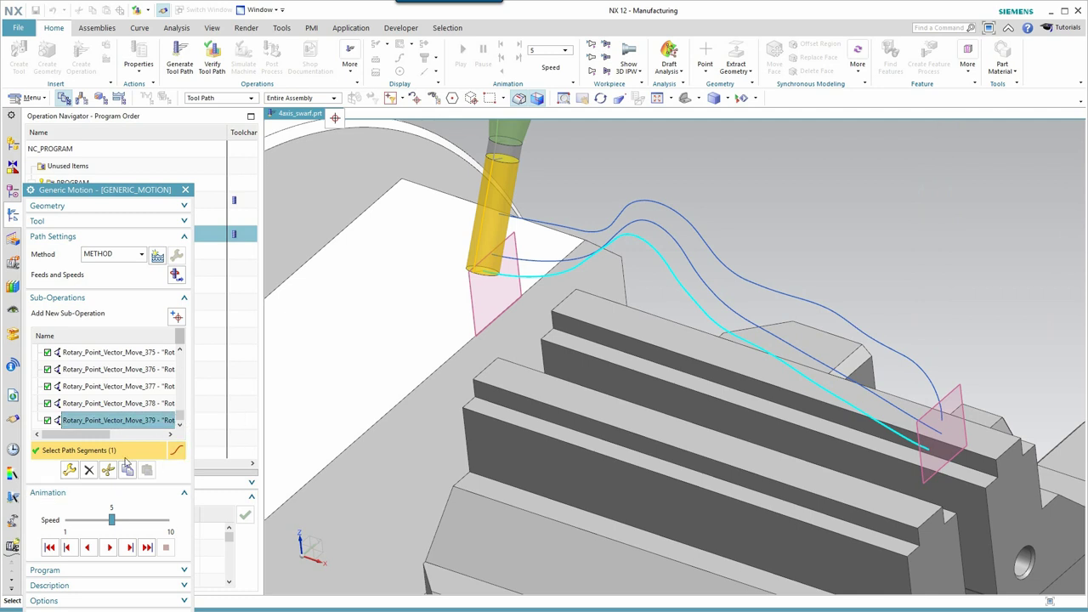
pyautogui.click(176, 318)
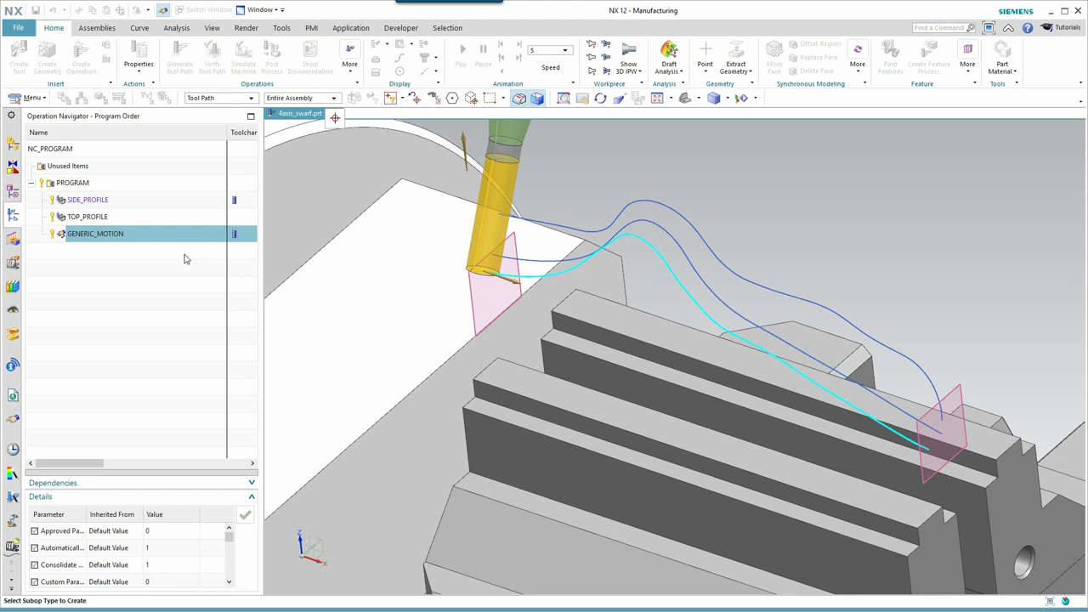
pyautogui.click(178, 316)
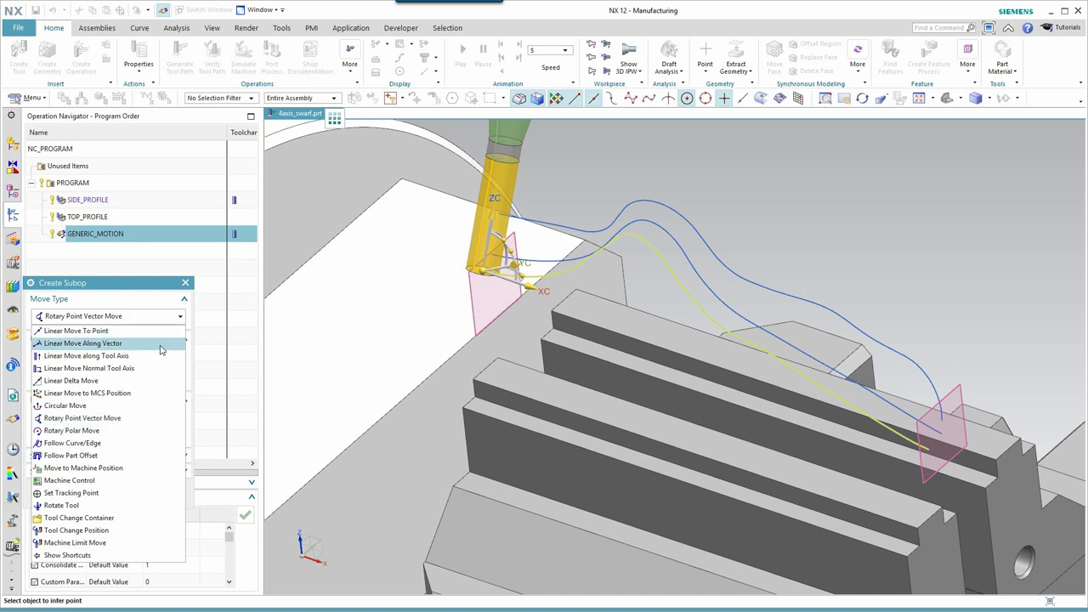
pyautogui.click(158, 355)
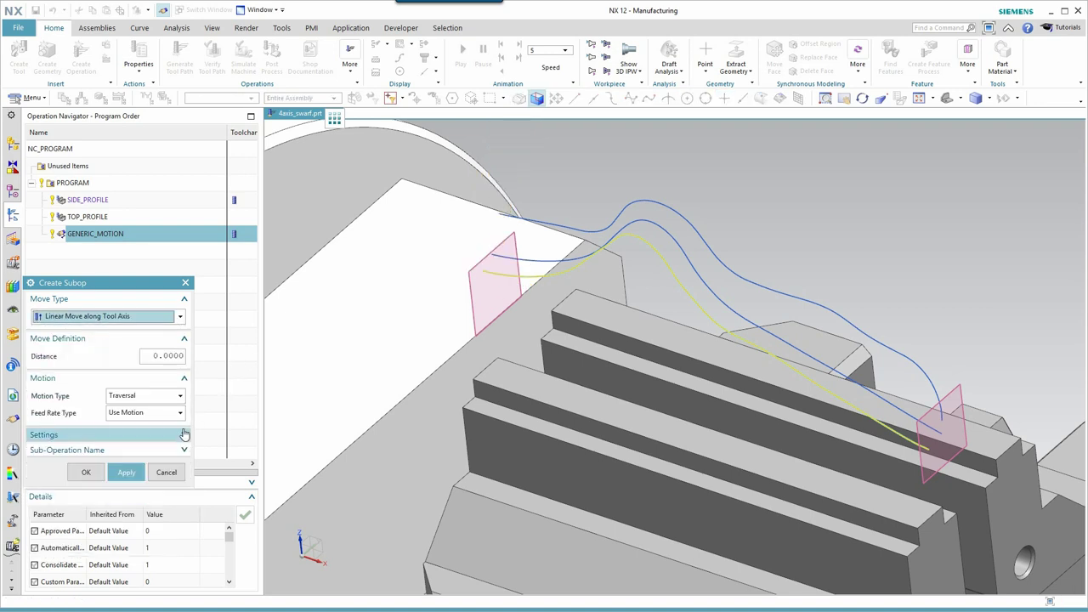
pyautogui.moveTo(166, 354); pyautogui.dragTo(170, 355)
pyautogui.write('7')
pyautogui.press('Return')
pyautogui.click(85, 474)
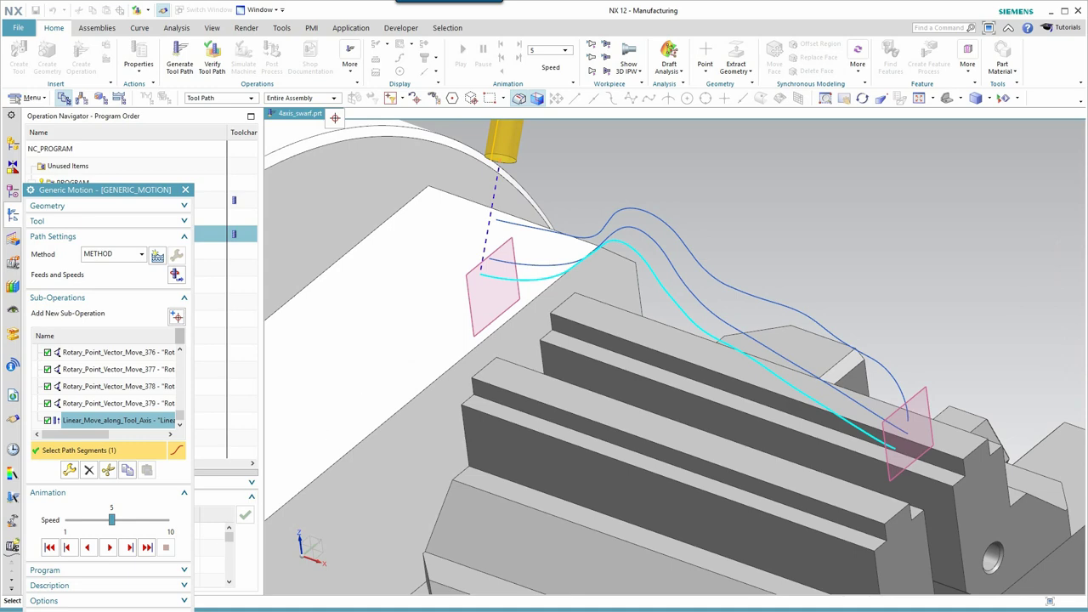
pyautogui.press('Return')
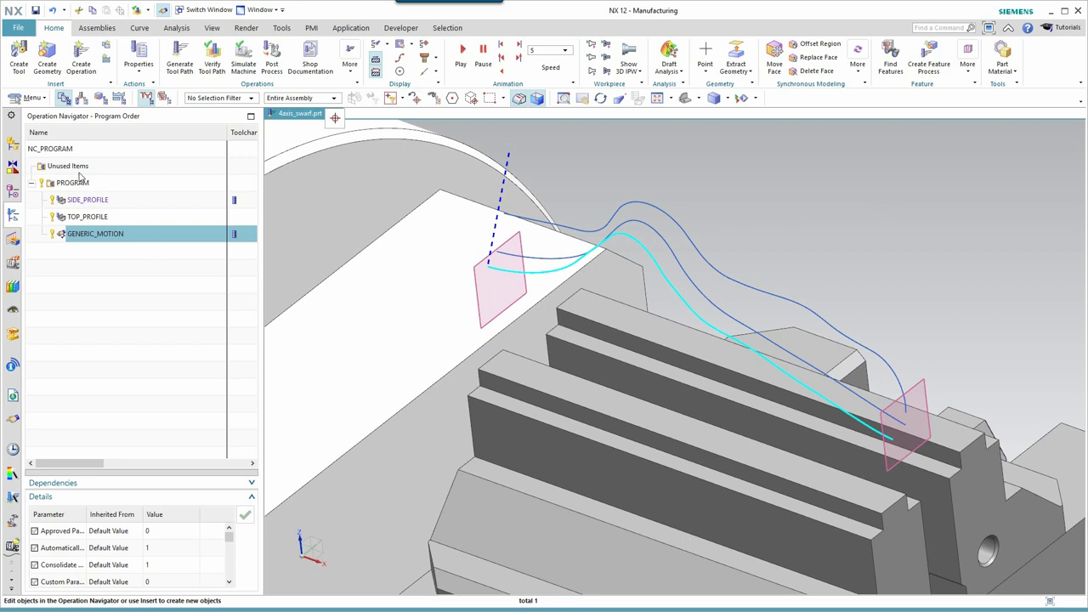
# - Show the tool_250 component again and view it against the guide curves and datum planes
pyautogui.click(12, 144)
pyautogui.rightClick(75, 285)
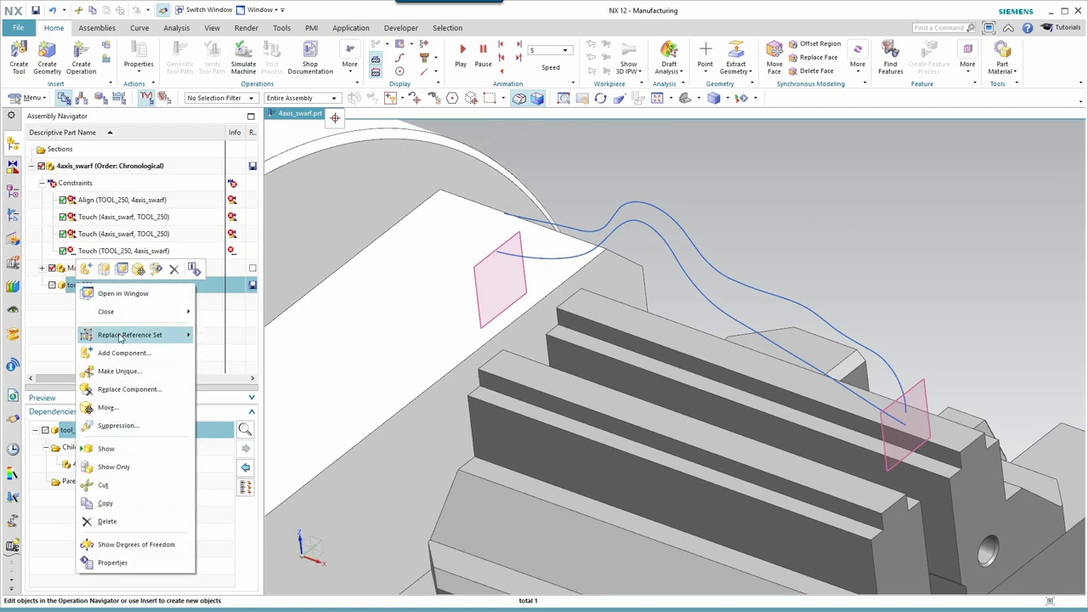
pyautogui.click(111, 448)
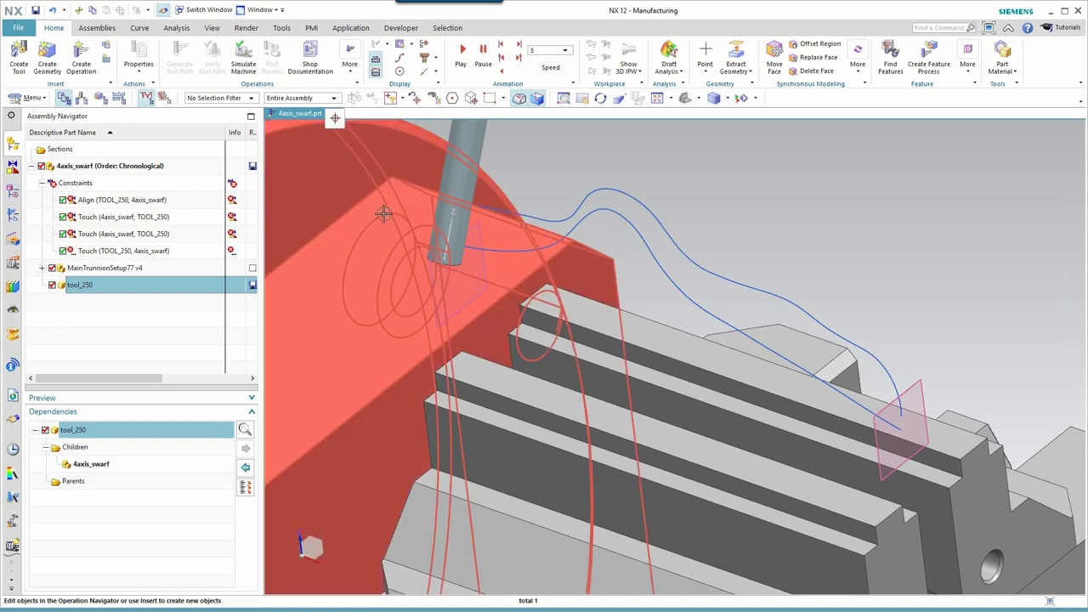
pyautogui.click(476, 151)
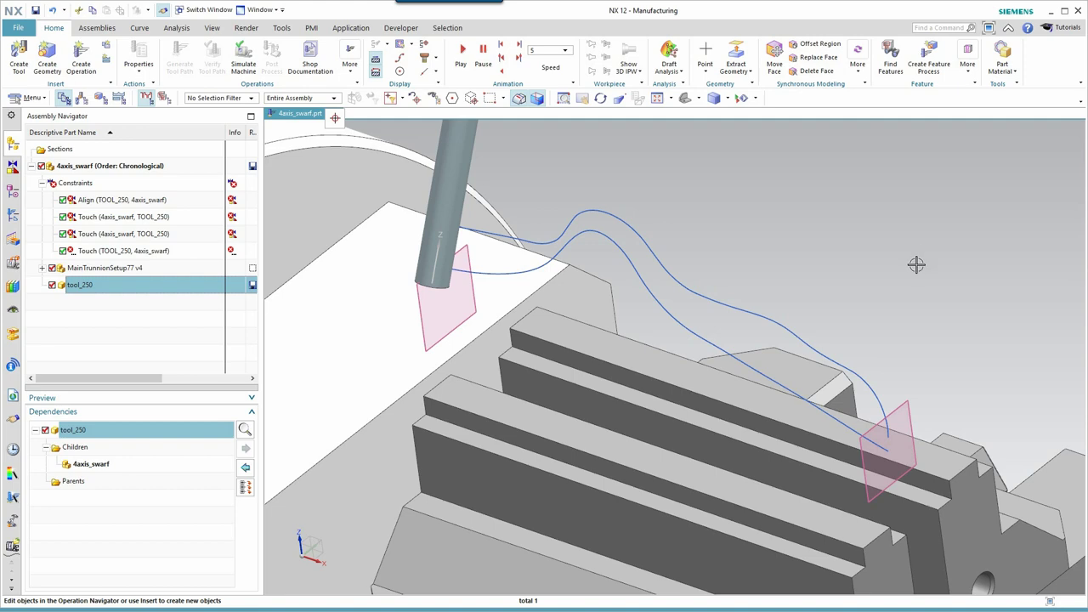
pyautogui.scroll(3, 915, 265)
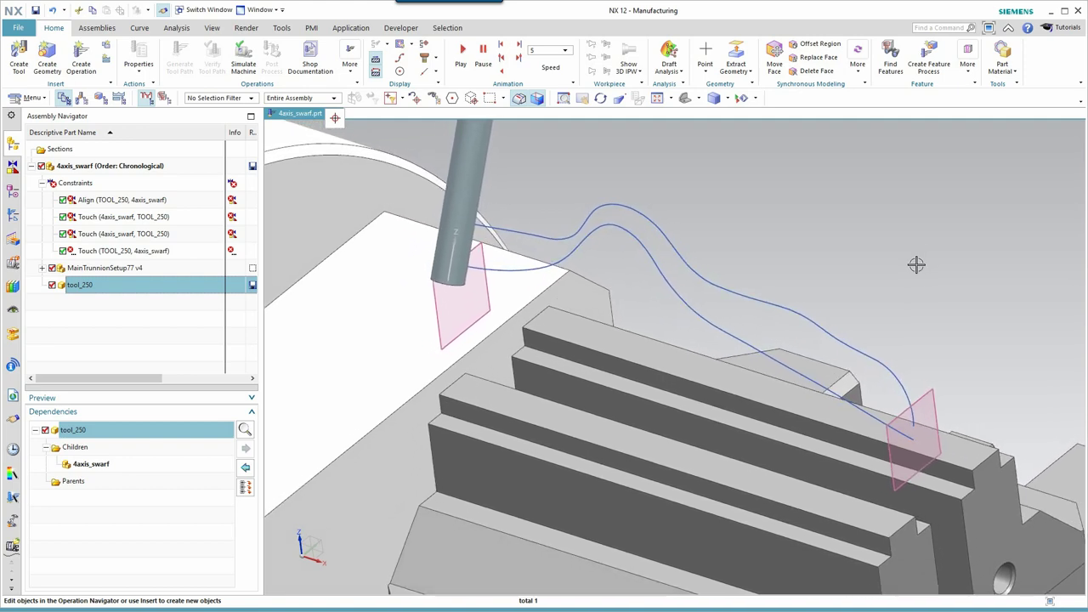
pyautogui.scroll(-3, 915, 265)
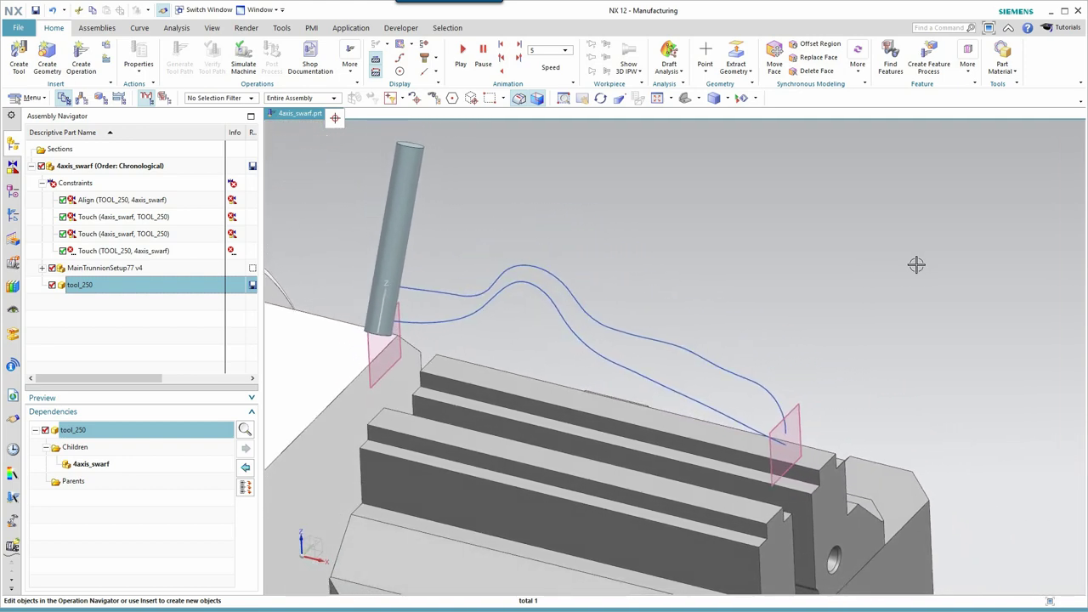